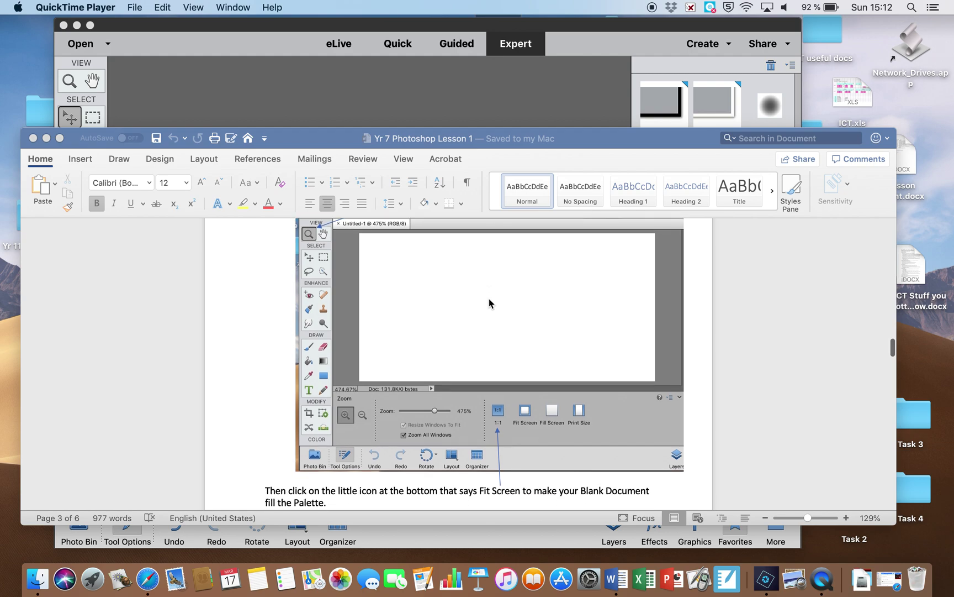
# - Read through the Word lesson document down to the instructions for creating a poster
pyautogui.scroll(-10, 449, 291)
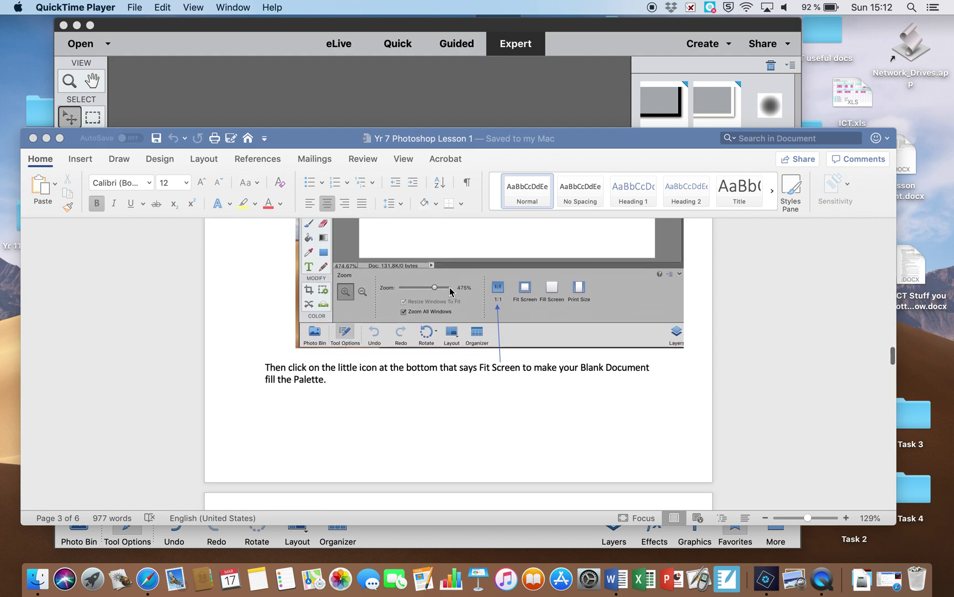
pyautogui.scroll(-15, 449, 292)
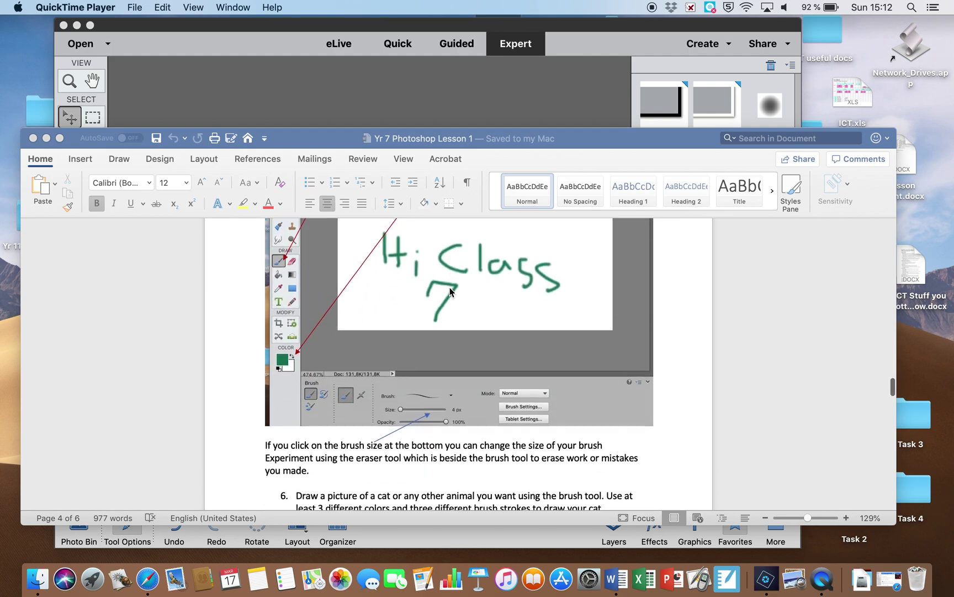
pyautogui.scroll(-2, 450, 291)
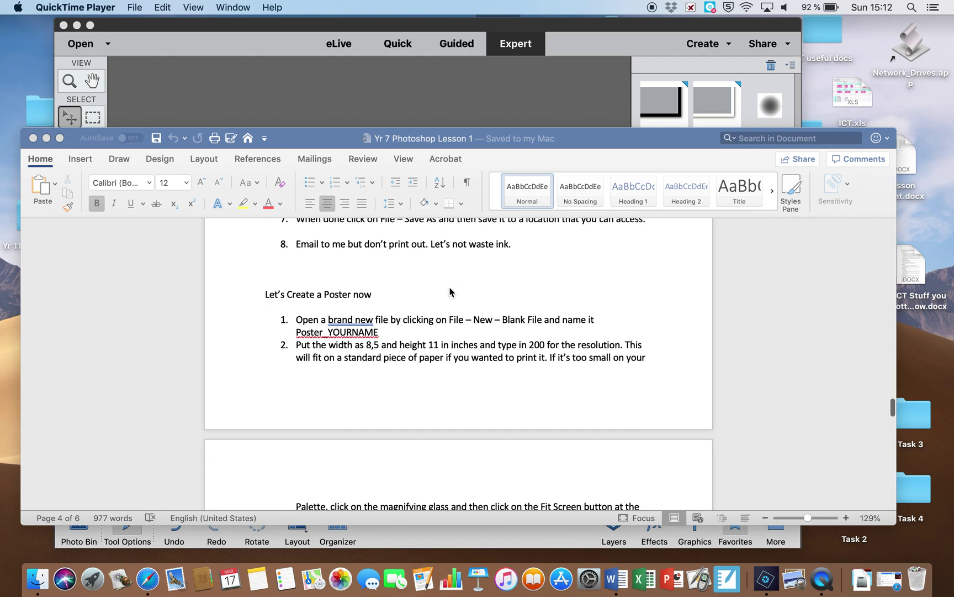
pyautogui.scroll(-1, 476, 343)
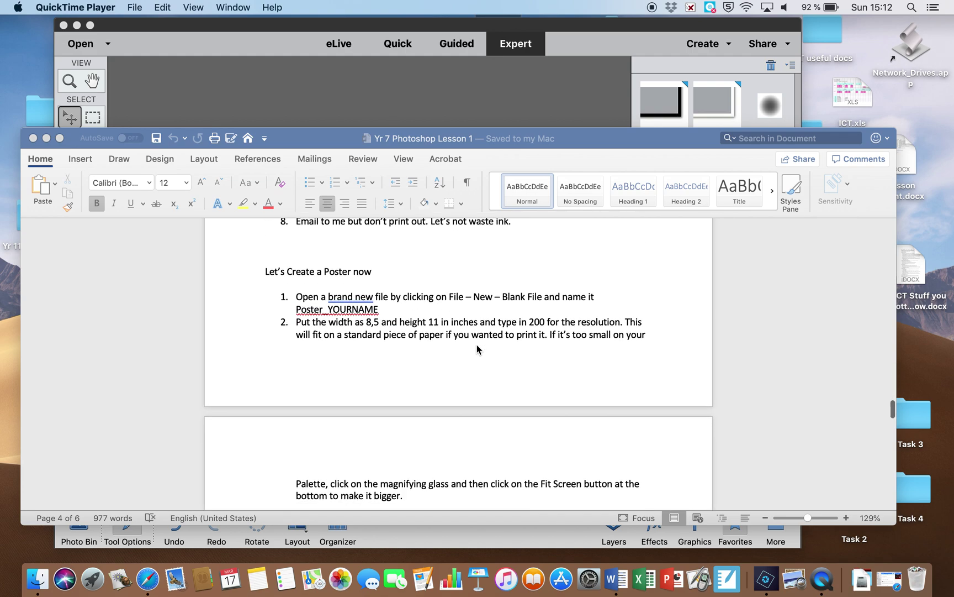
pyautogui.scroll(-1, 478, 349)
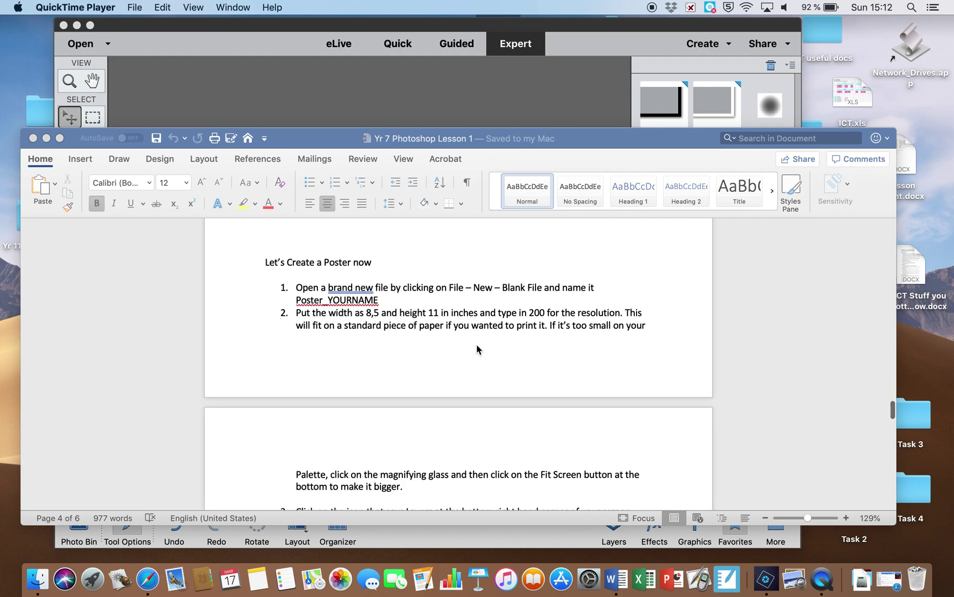
# - Switch to Photoshop Elements and start a new blank file
pyautogui.click(405, 92)
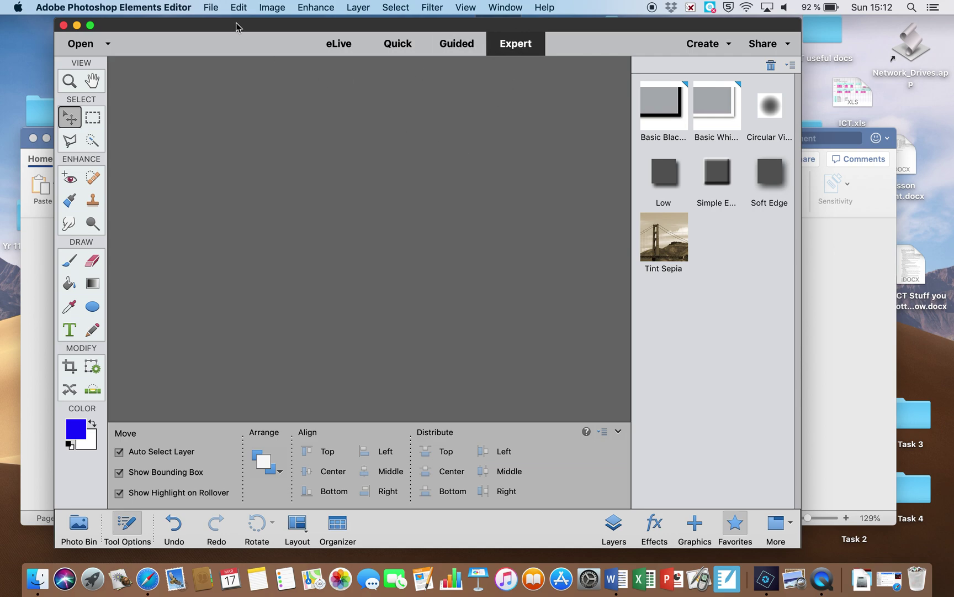
pyautogui.click(209, 8)
pyautogui.moveTo(216, 24)
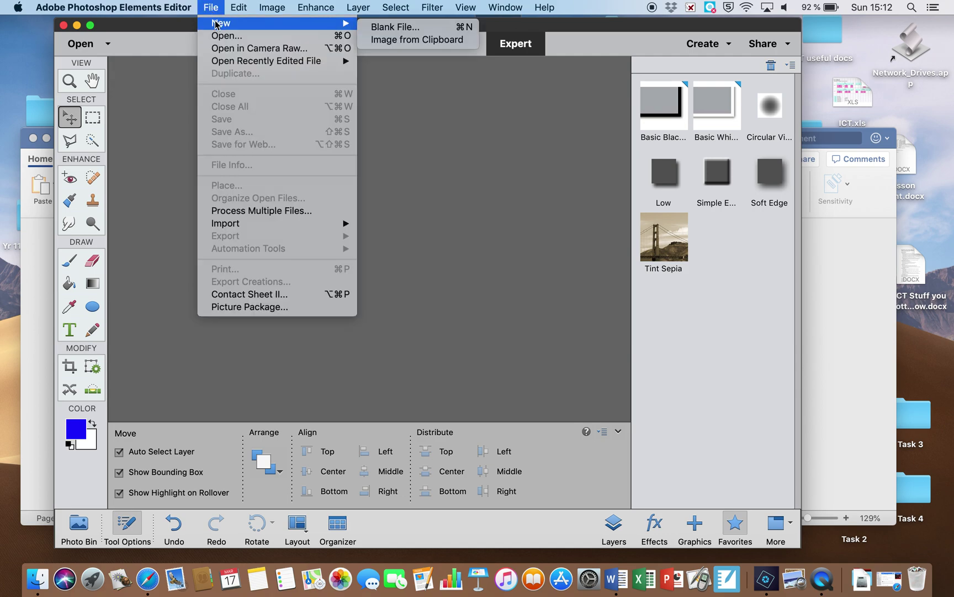
pyautogui.click(397, 26)
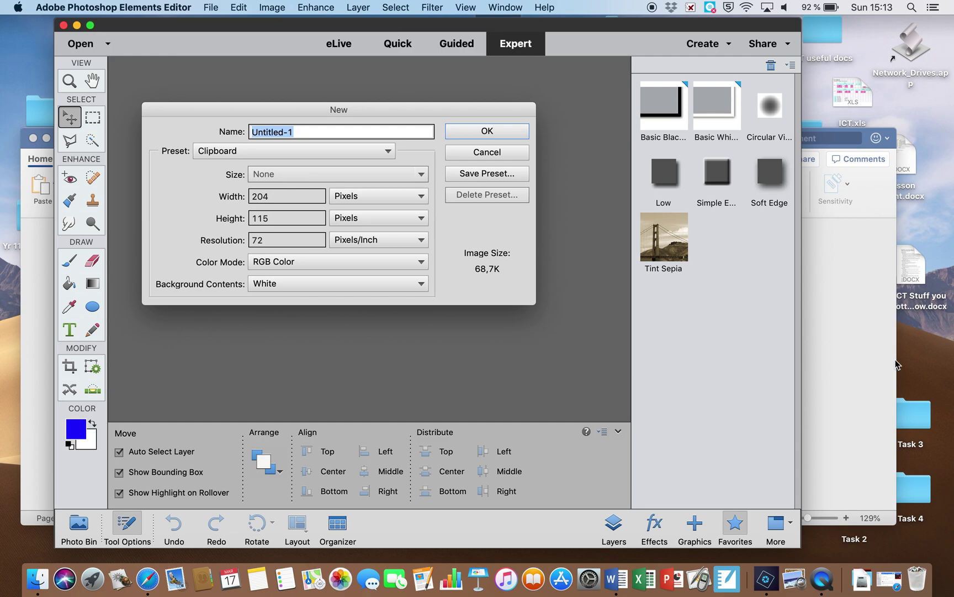
# - Check the naming instruction in the Word lesson, then name the new Photoshop Elements file "Poster_" followed by the author's name
pyautogui.click(870, 384)
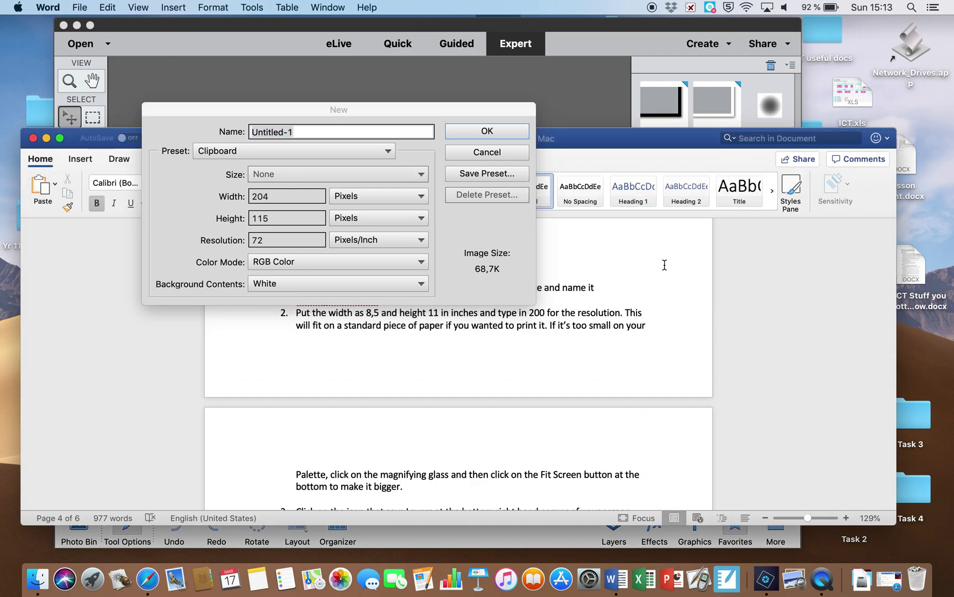
pyautogui.moveTo(670, 142); pyautogui.dragTo(686, 148)
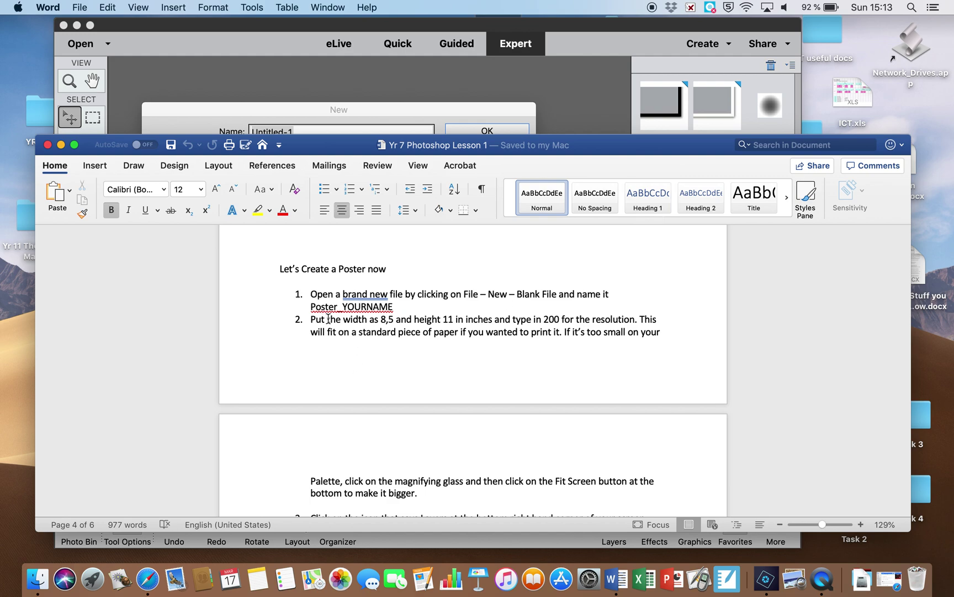
pyautogui.click(358, 107)
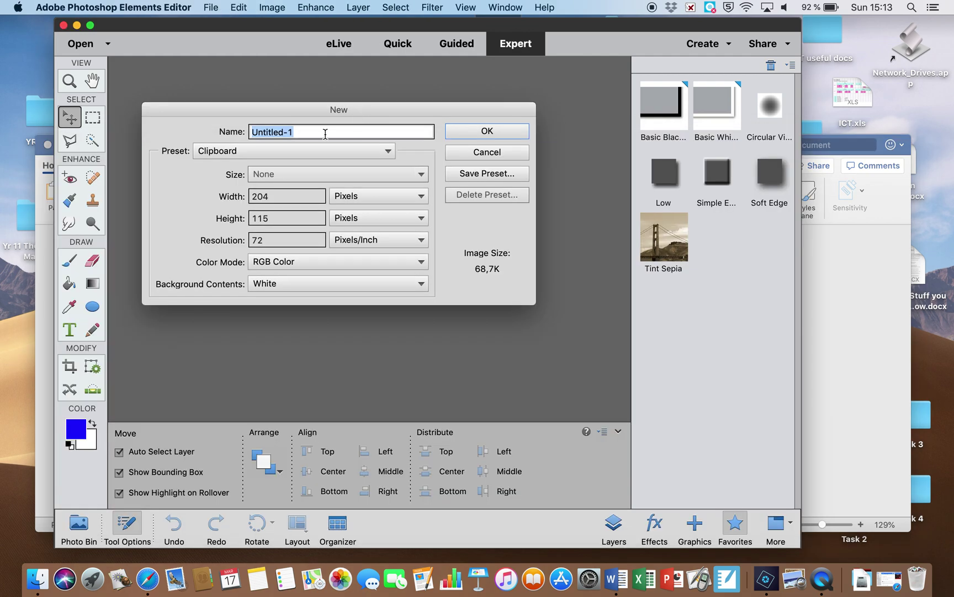
pyautogui.write('Poster_Mr. Heslin')
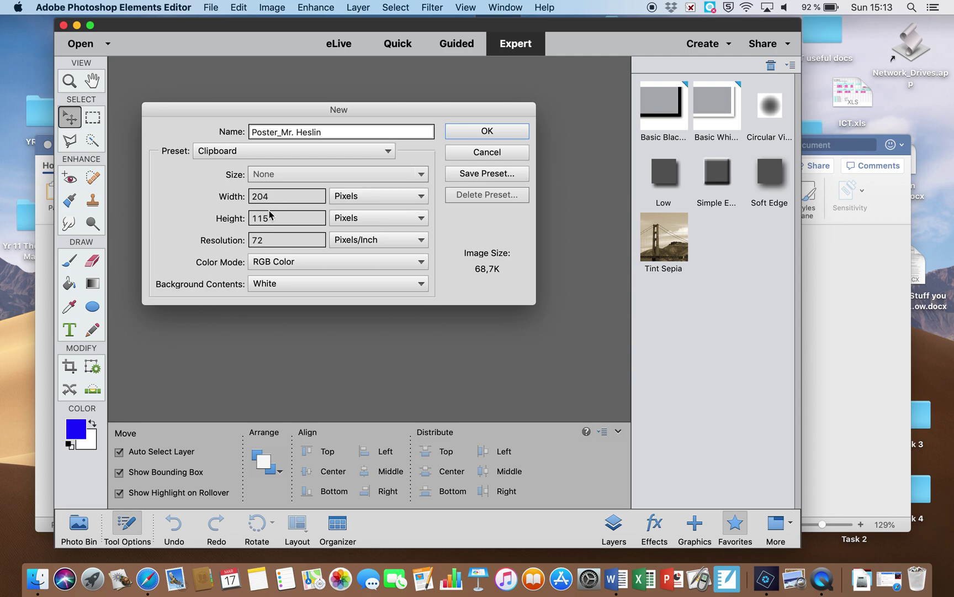
# - Change the new file's dimension units to inches and set its width to 8,5
pyautogui.click(421, 196)
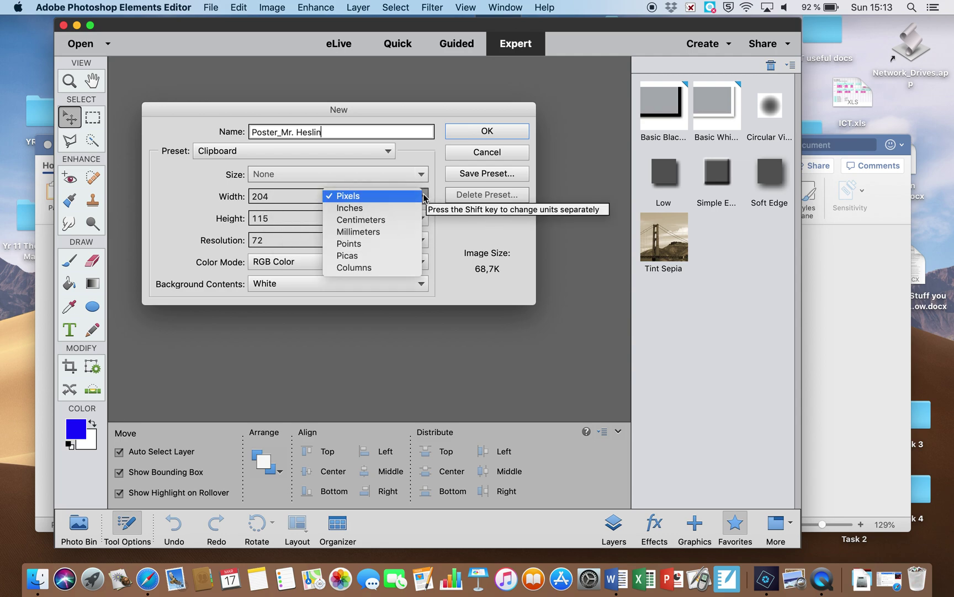
pyautogui.click(413, 208)
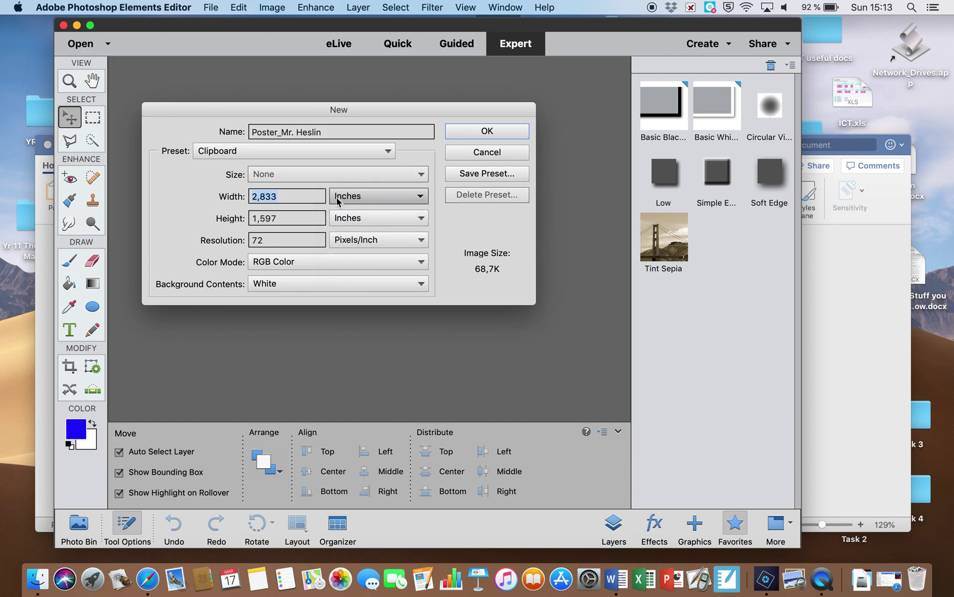
pyautogui.click(279, 191)
pyautogui.press('BackSpace')
pyautogui.press('BackSpace')
pyautogui.press('BackSpace')
pyautogui.press('BackSpace')
pyautogui.press('BackSpace')
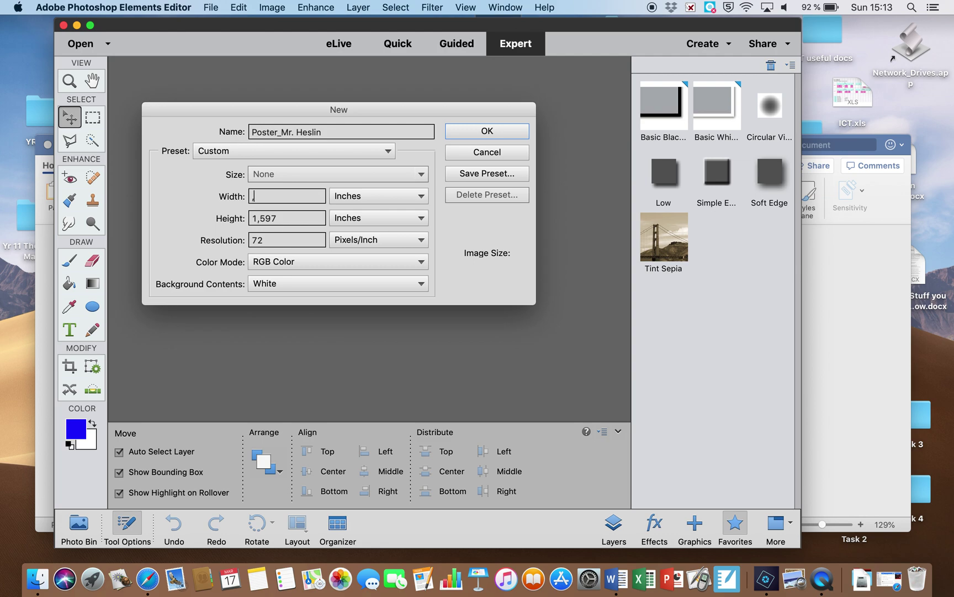
pyautogui.write('8,5')
# - Set the height to 11 inches and the resolution to 200 pixels/inch, and create the file
pyautogui.doubleClick(280, 216)
pyautogui.write('11')
pyautogui.doubleClick(270, 239)
pyautogui.write('200')
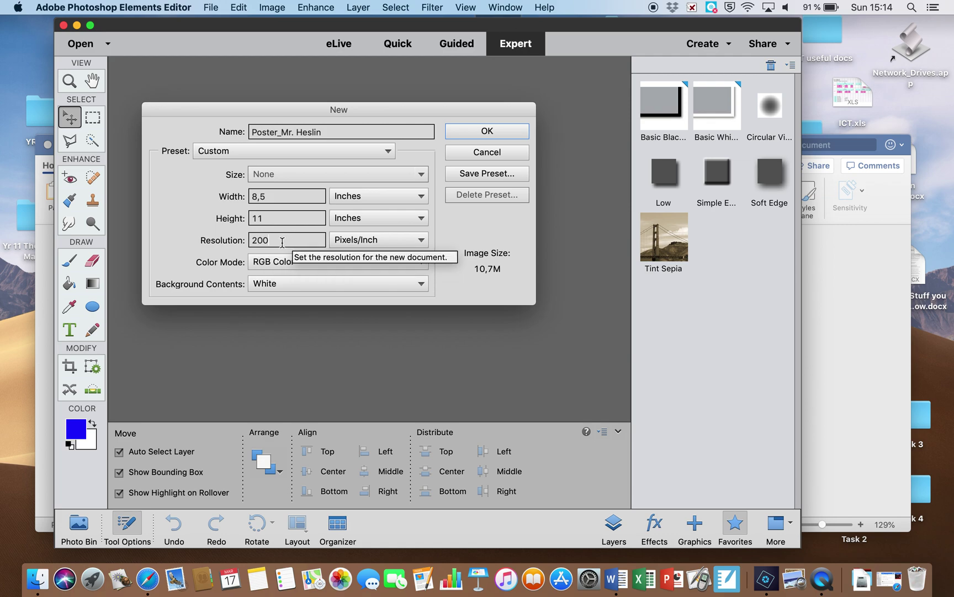
pyautogui.click(489, 131)
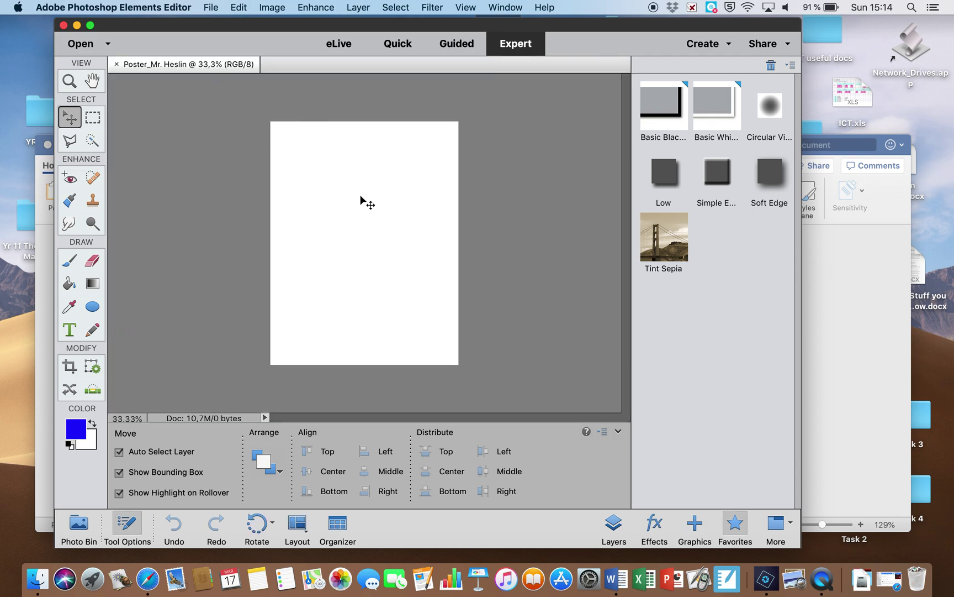
# - Zoom the poster page to Fit Screen and display its layers
pyautogui.click(70, 82)
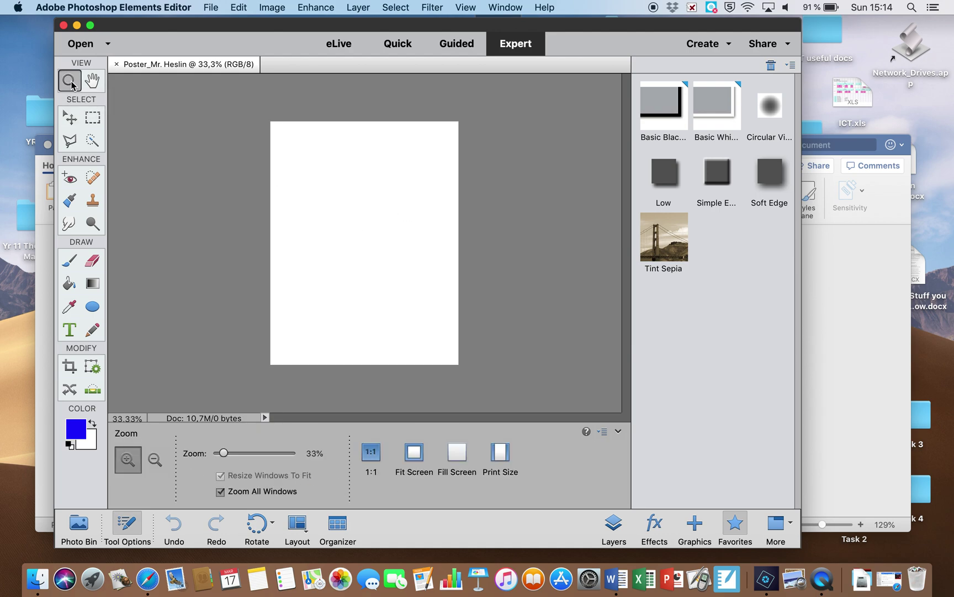
pyautogui.click(419, 459)
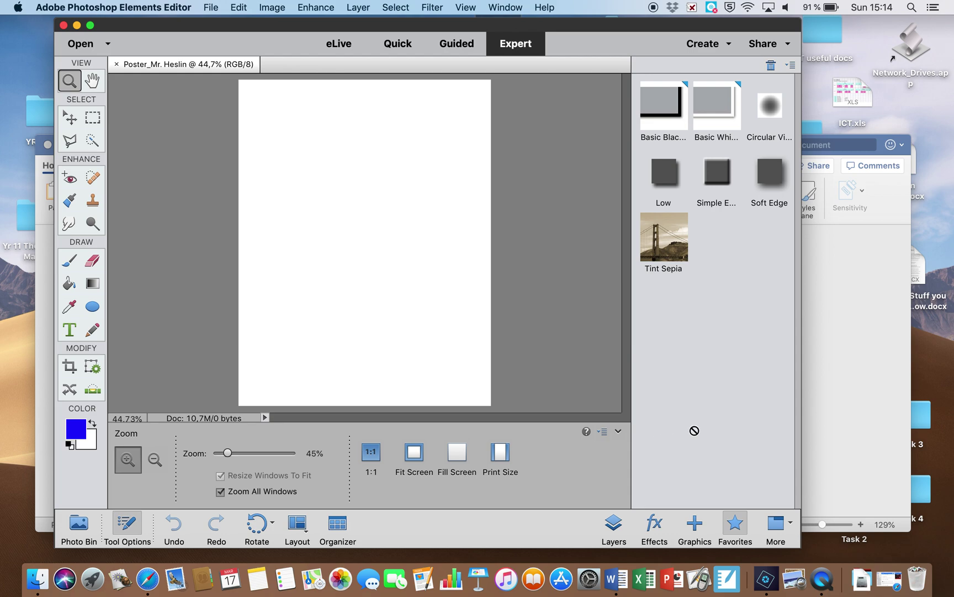
pyautogui.click(615, 526)
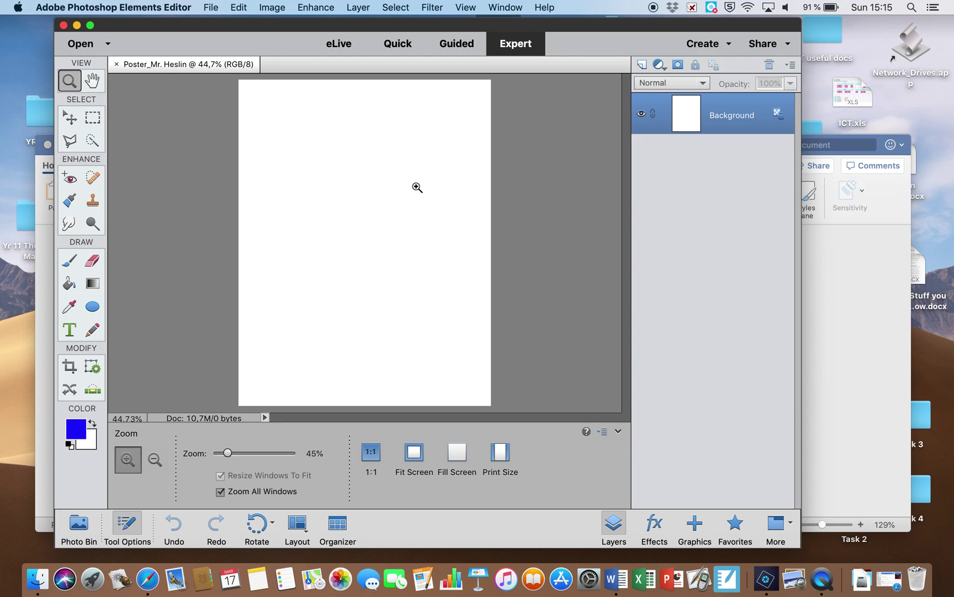
# - Select the whole canvas, then unlock the Background layer and delete its white fill
pyautogui.click(322, 9)
pyautogui.moveTo(396, 8)
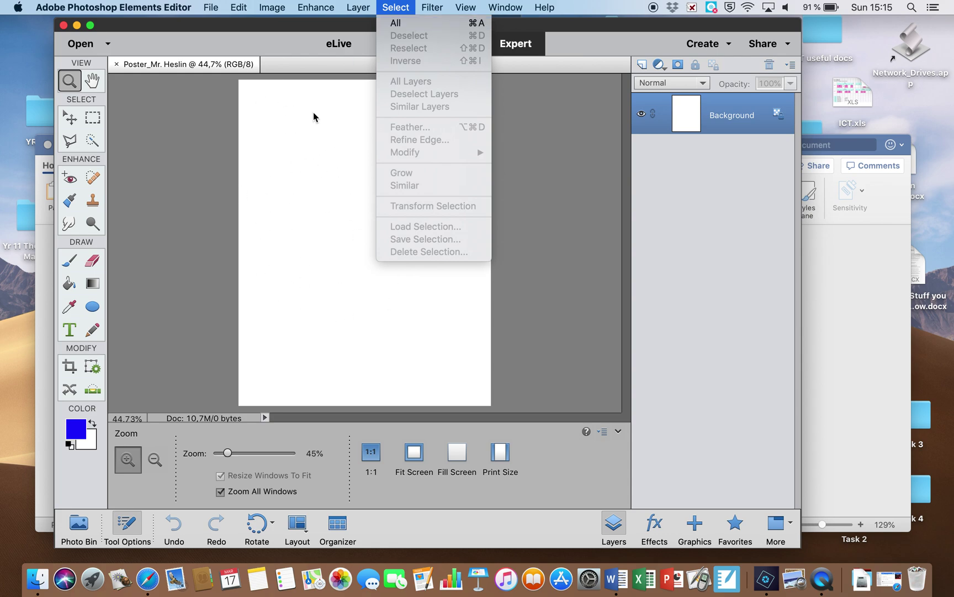
pyautogui.click(402, 24)
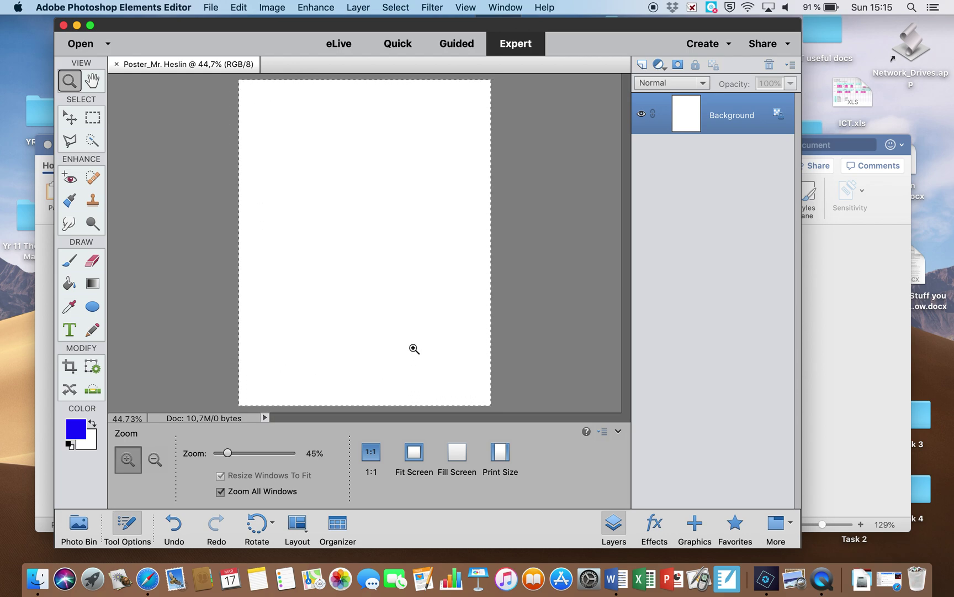
pyautogui.click(776, 116)
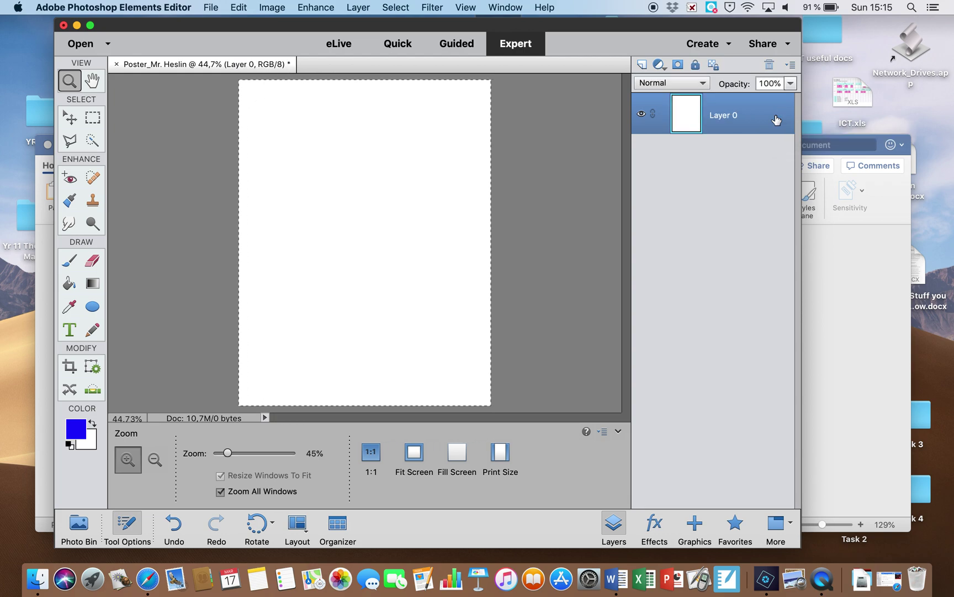
pyautogui.press('Delete')
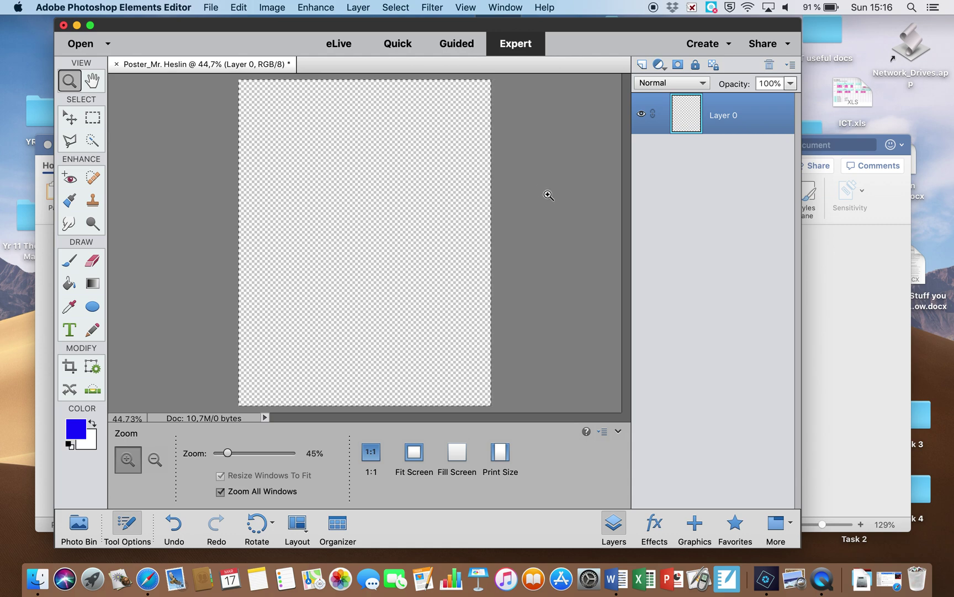
# - Consult the Word lesson for the steps on layers and the checkerboard background, then return to Photoshop Elements
pyautogui.click(852, 315)
pyautogui.scroll(-5, 600, 391)
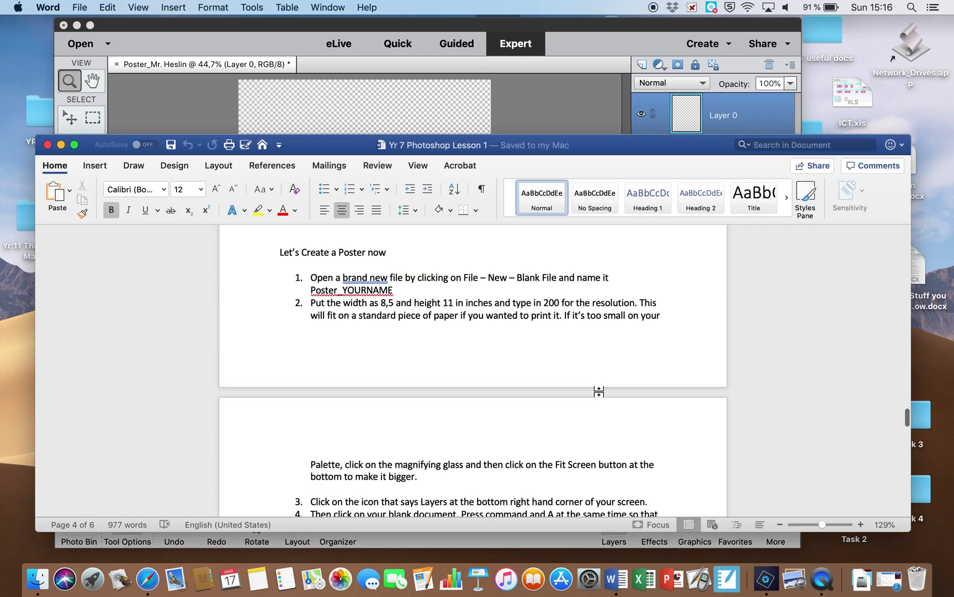
pyautogui.scroll(-5, 600, 391)
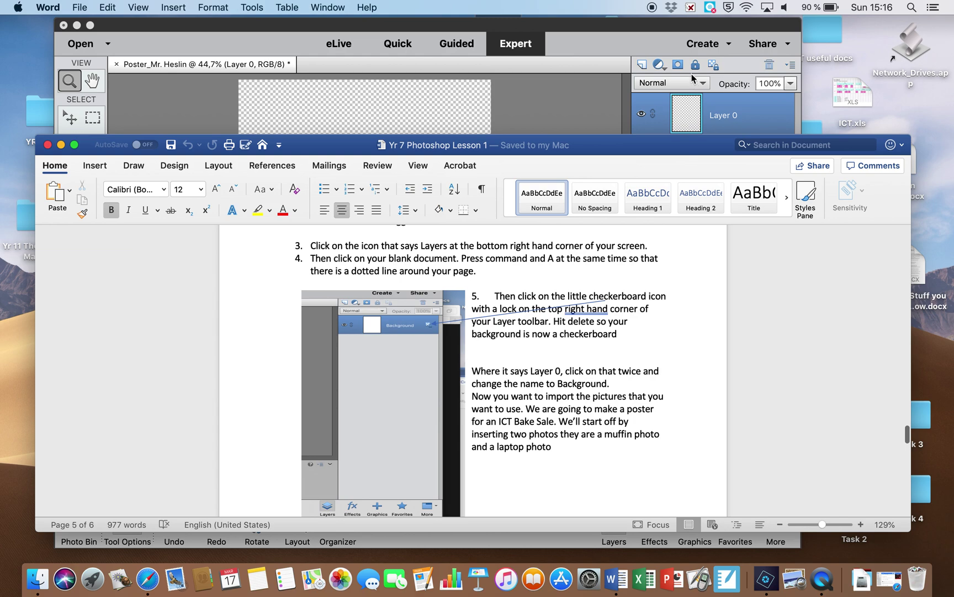
pyautogui.click(605, 34)
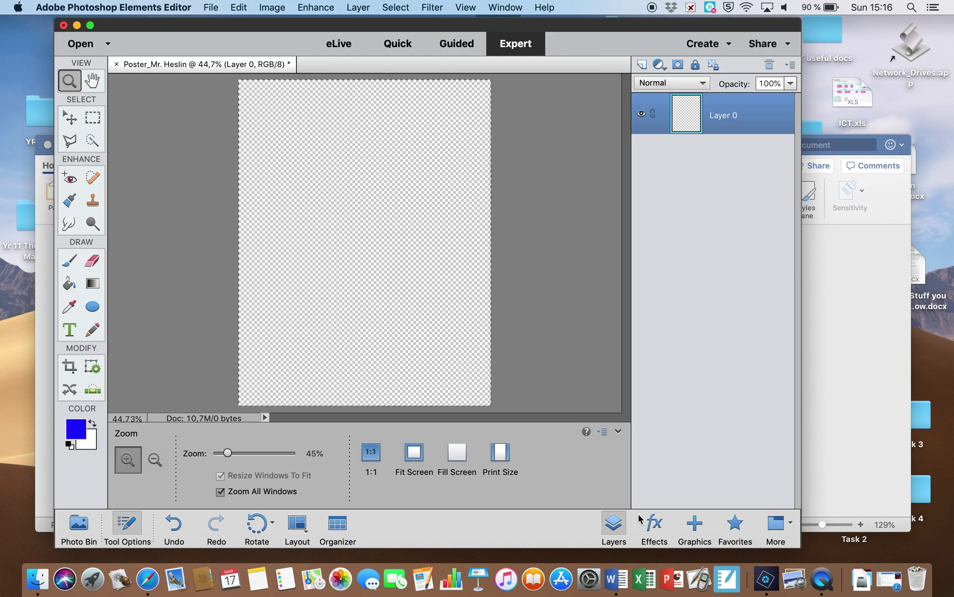
# - Hide the list of layers and show it again, twice
pyautogui.click(615, 531)
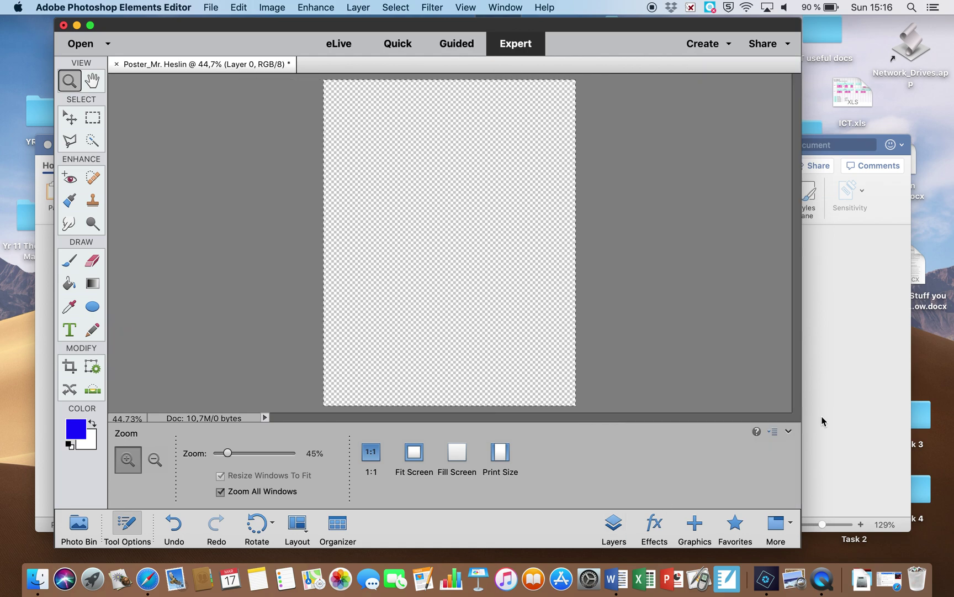
pyautogui.click(615, 529)
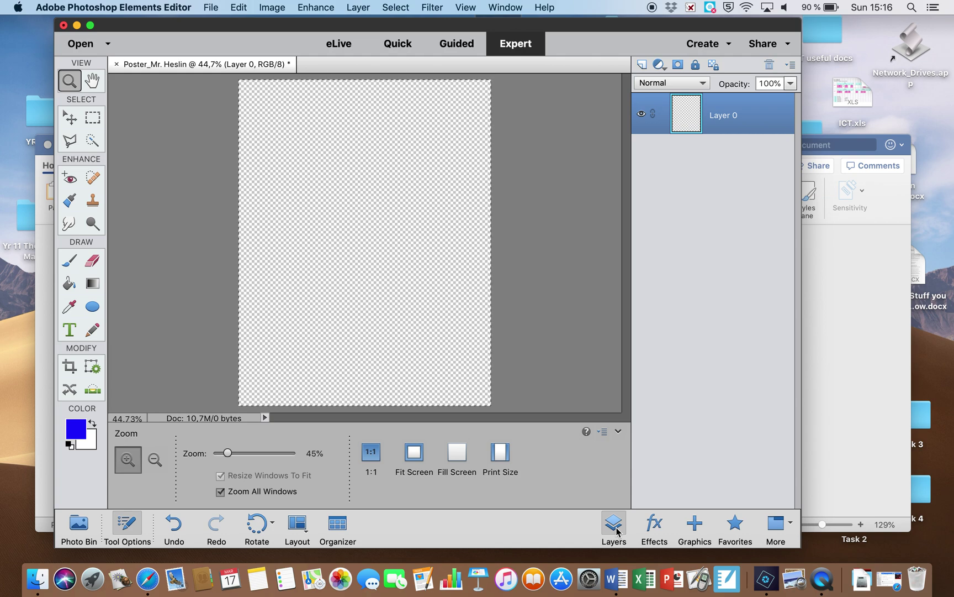
pyautogui.click(615, 529)
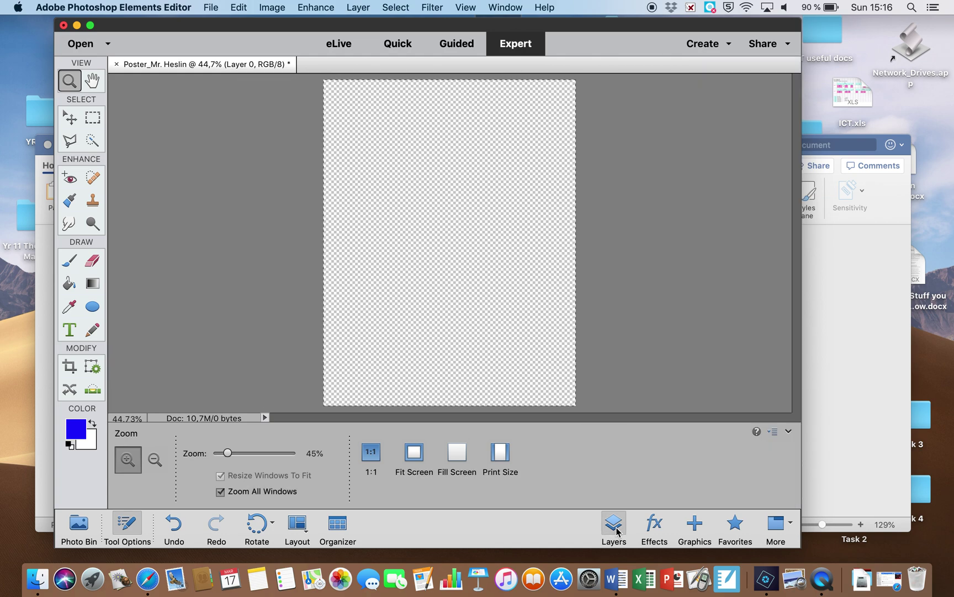
pyautogui.click(616, 529)
# - Read the Word lesson's steps on renaming Layer 0 and importing the muffin photo, then return to Photoshop Elements
pyautogui.click(905, 354)
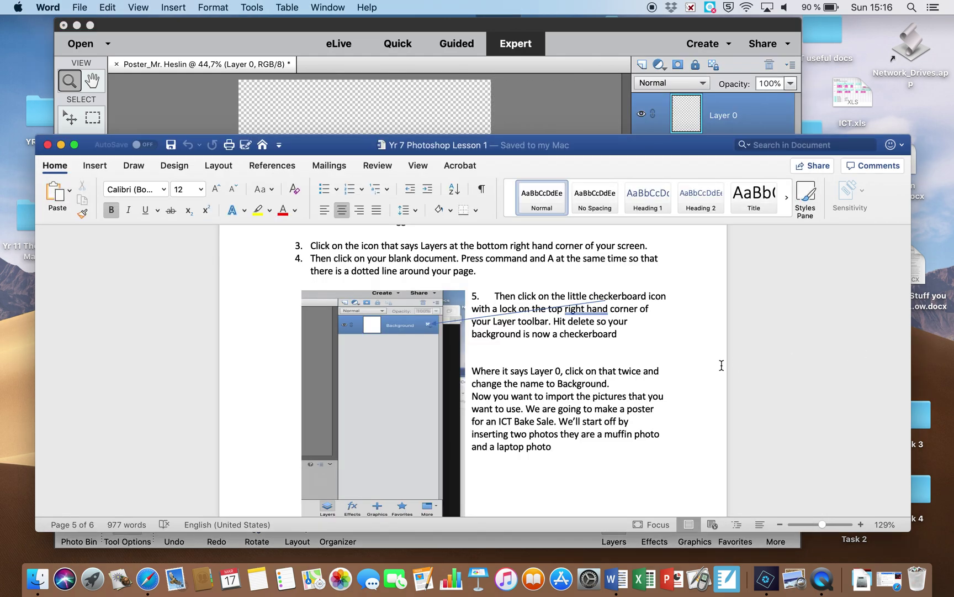
pyautogui.scroll(-5, 656, 350)
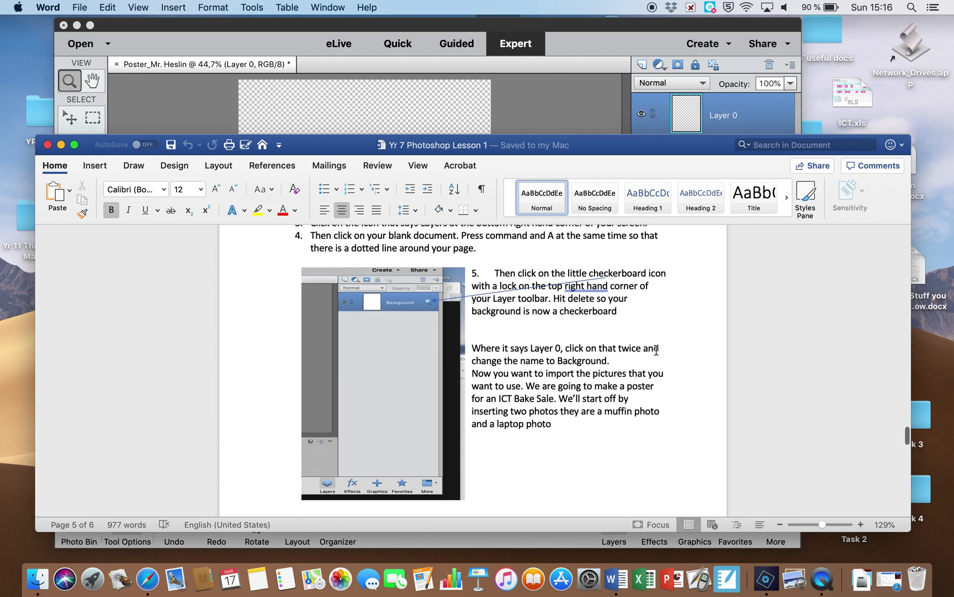
pyautogui.scroll(-4, 656, 350)
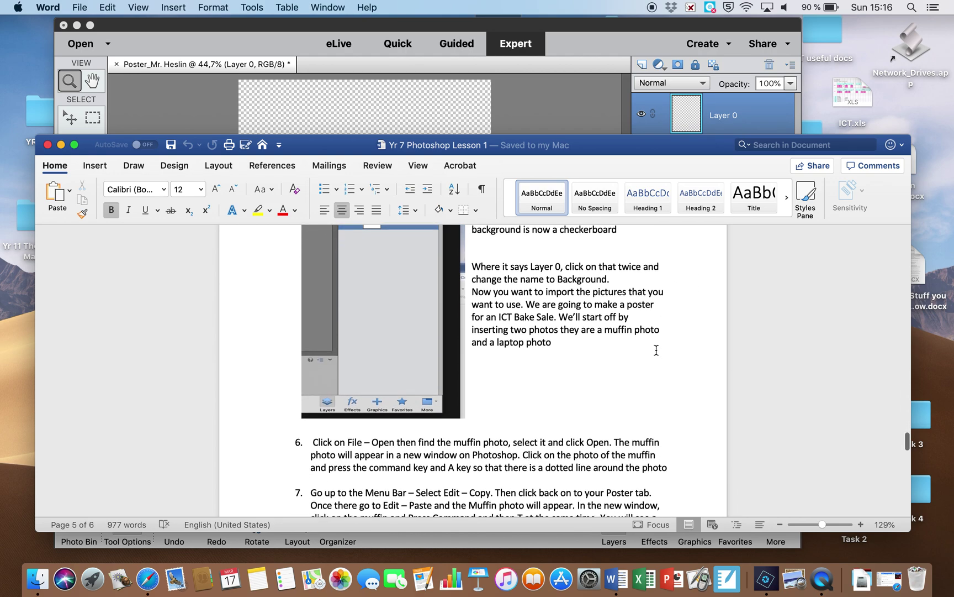
pyautogui.scroll(1, 648, 327)
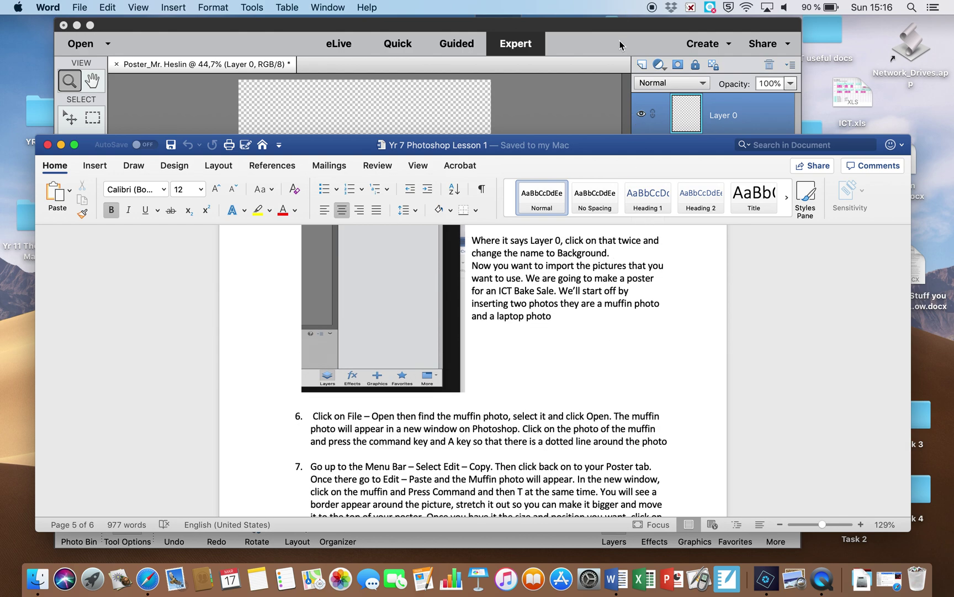
pyautogui.click(624, 25)
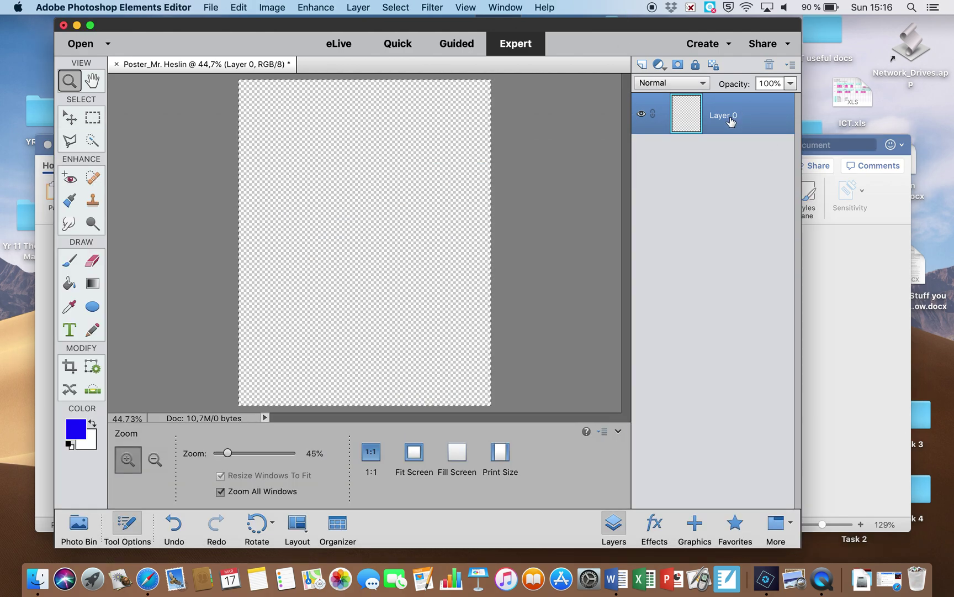
pyautogui.rightClick(730, 118)
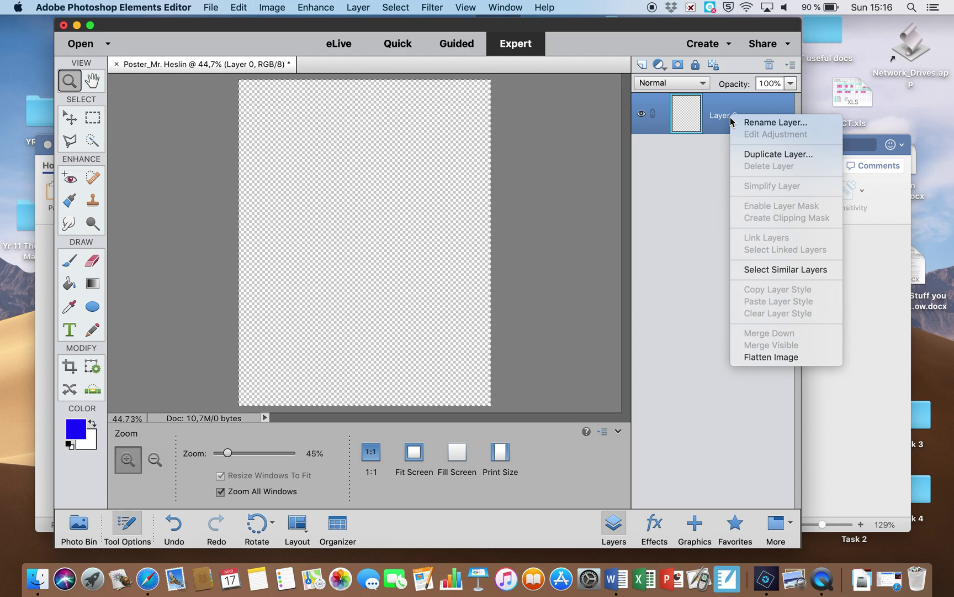
pyautogui.click(758, 123)
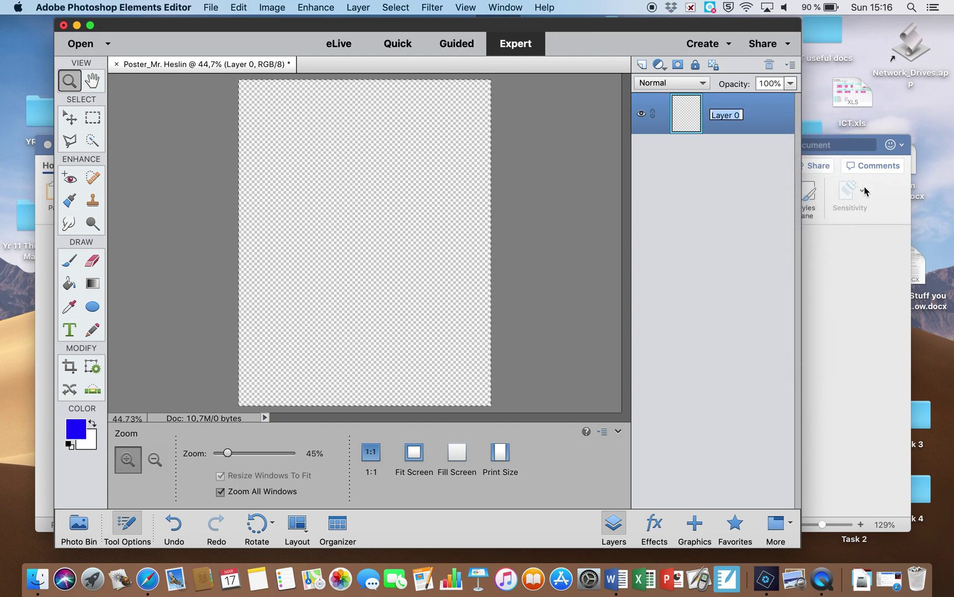
pyautogui.click(866, 248)
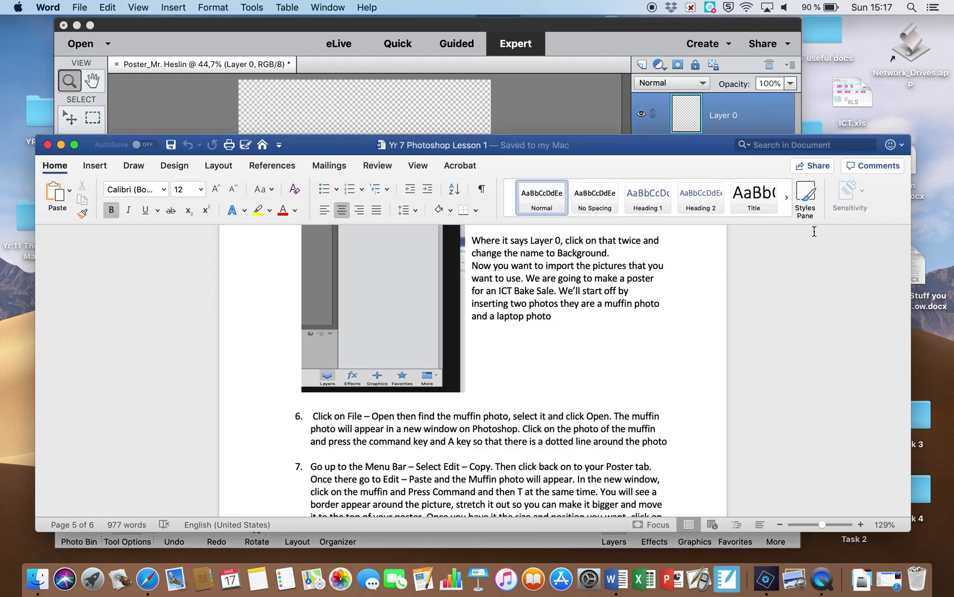
pyautogui.click(638, 25)
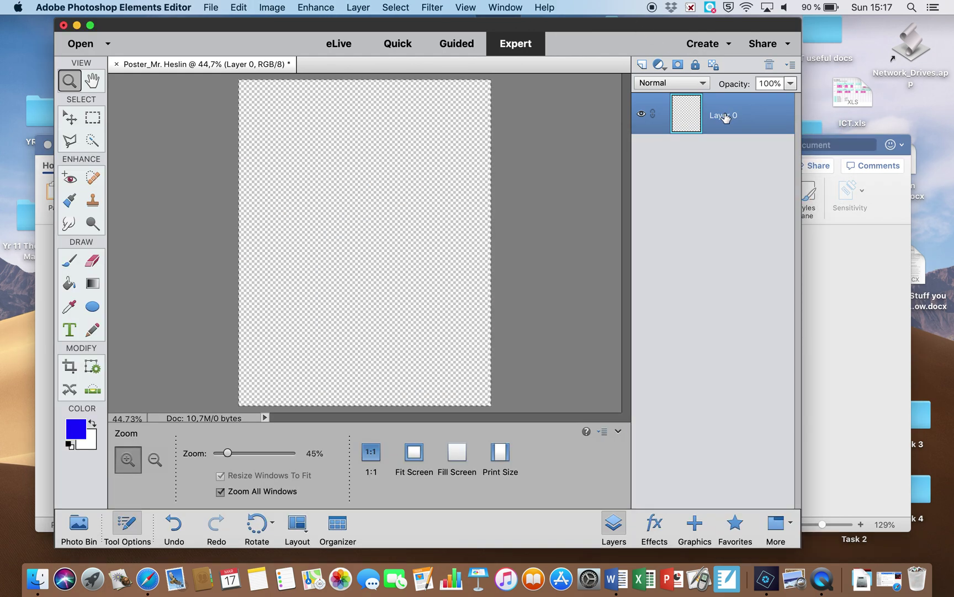
# - Rename Layer 0 to Background
pyautogui.rightClick(725, 112)
pyautogui.click(758, 119)
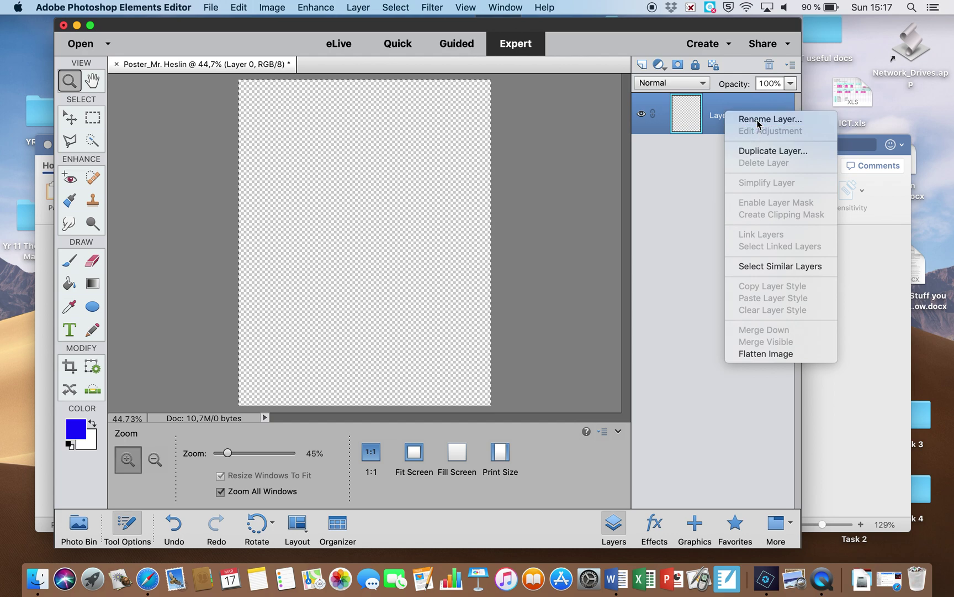
pyautogui.write('Background')
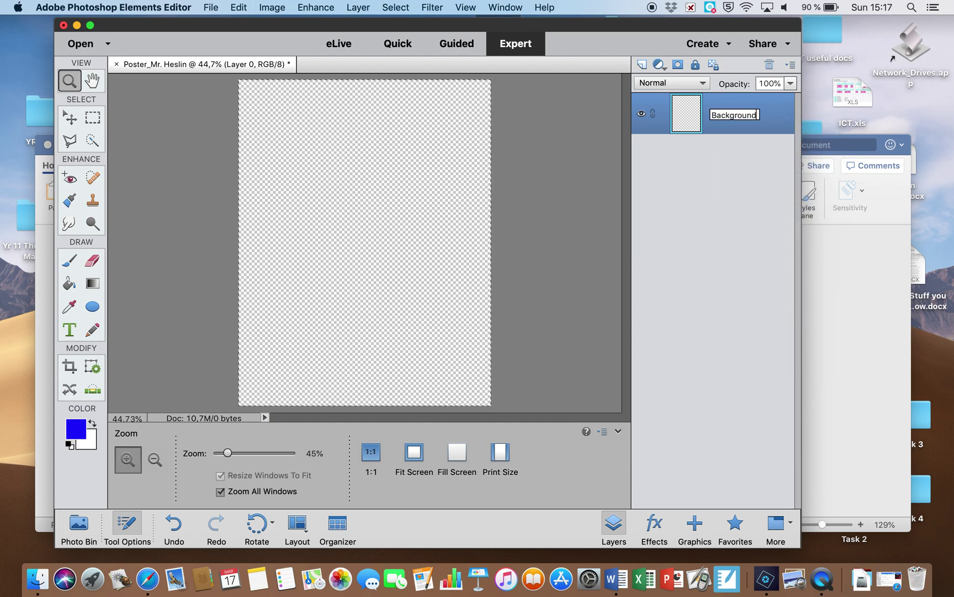
pyautogui.press('Return')
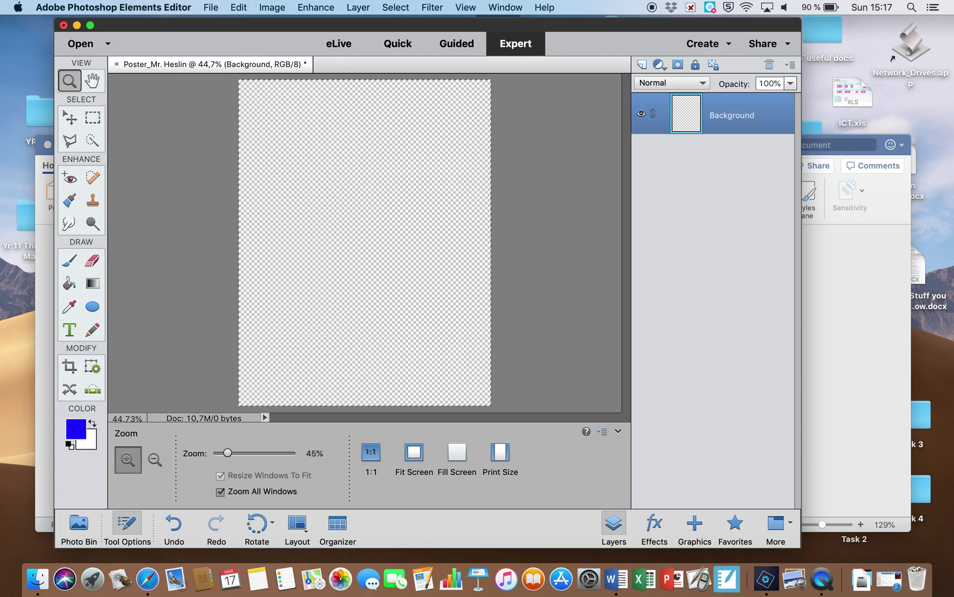
# - Read the Word lesson's steps 6 to 8 on importing the muffin and laptop photos, then return to Photoshop Elements
pyautogui.click(828, 289)
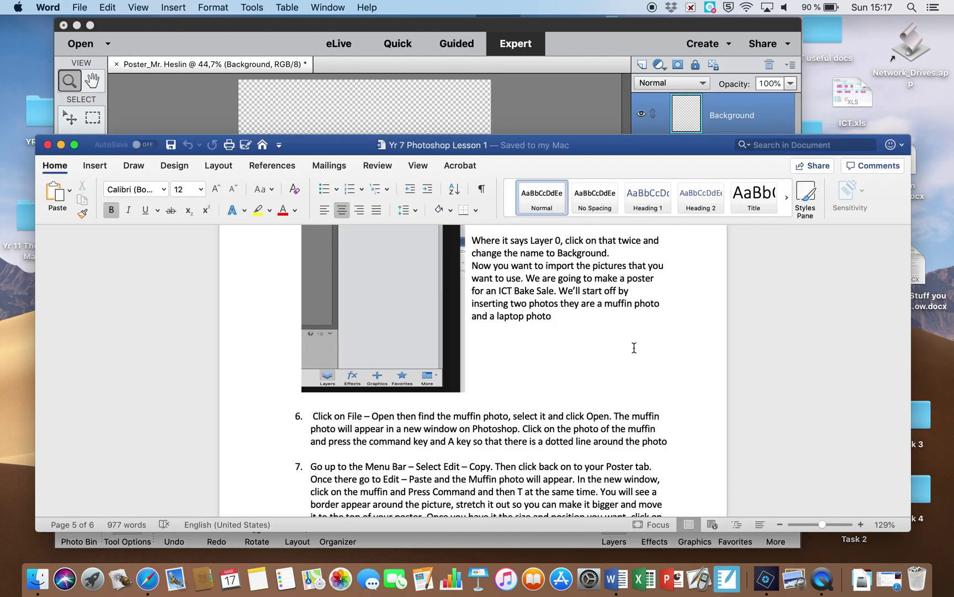
pyautogui.scroll(-2, 634, 348)
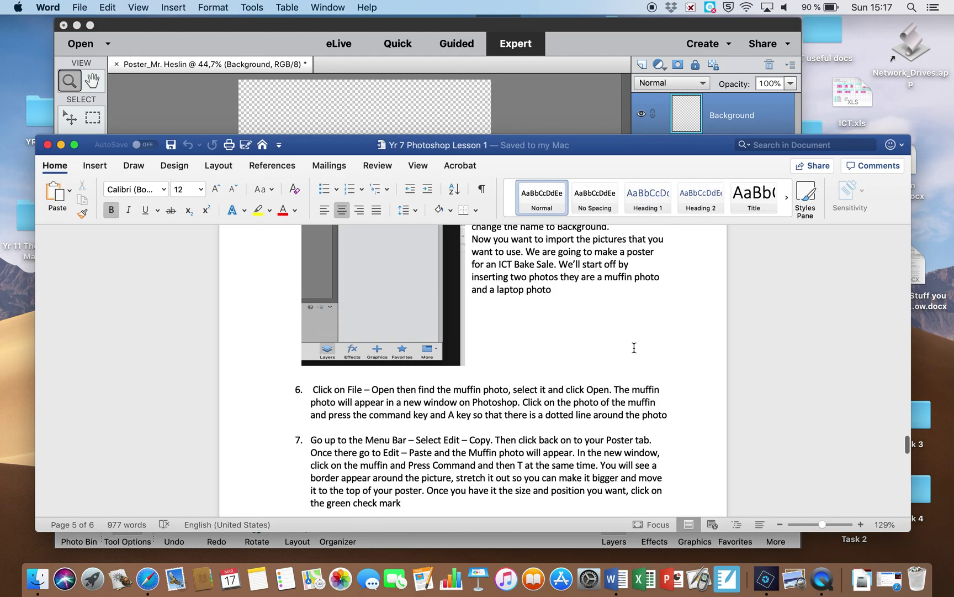
pyautogui.scroll(-1, 634, 348)
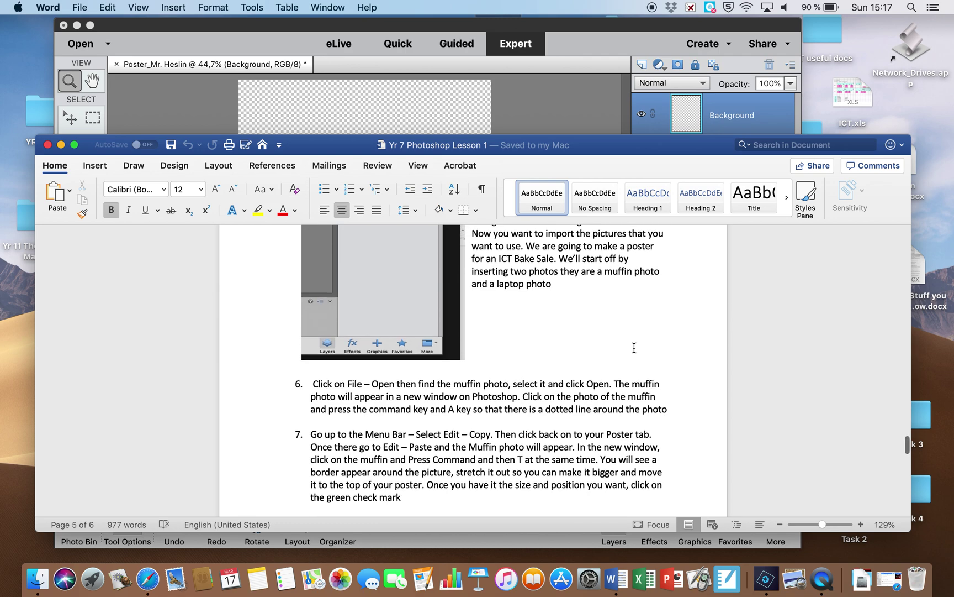
pyautogui.scroll(1, 634, 347)
pyautogui.scroll(1, 634, 347)
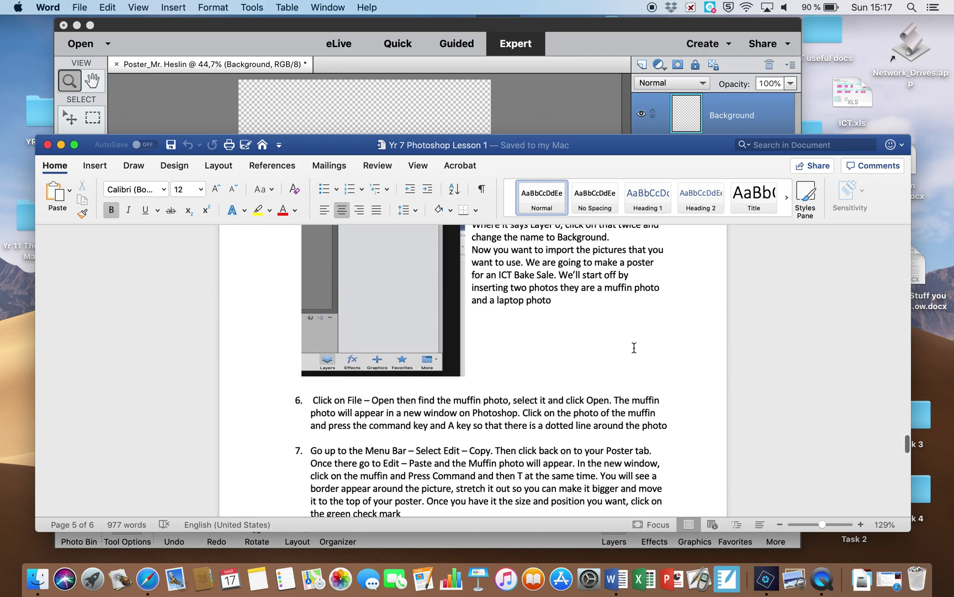
pyautogui.scroll(1, 634, 347)
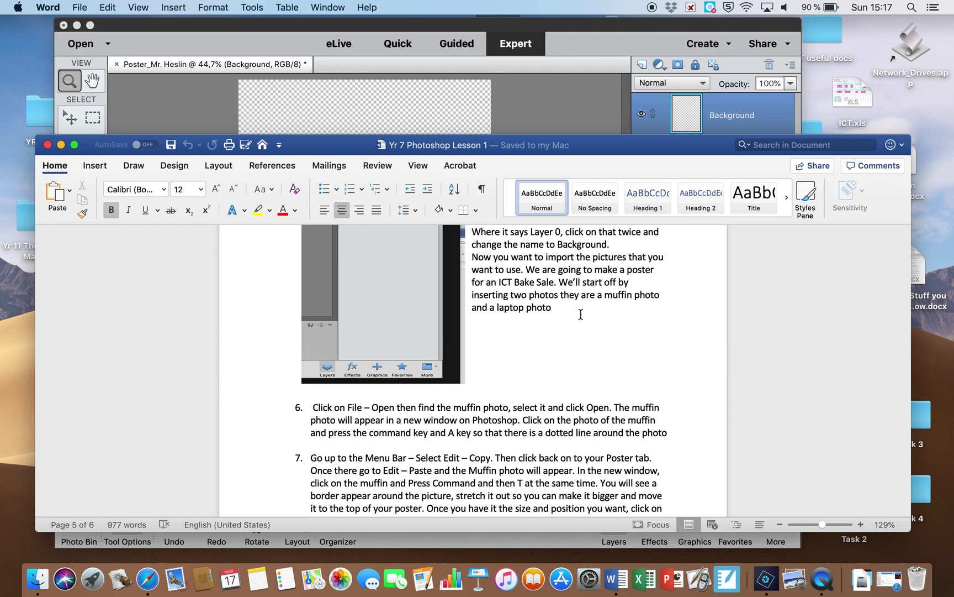
pyautogui.scroll(-7, 585, 286)
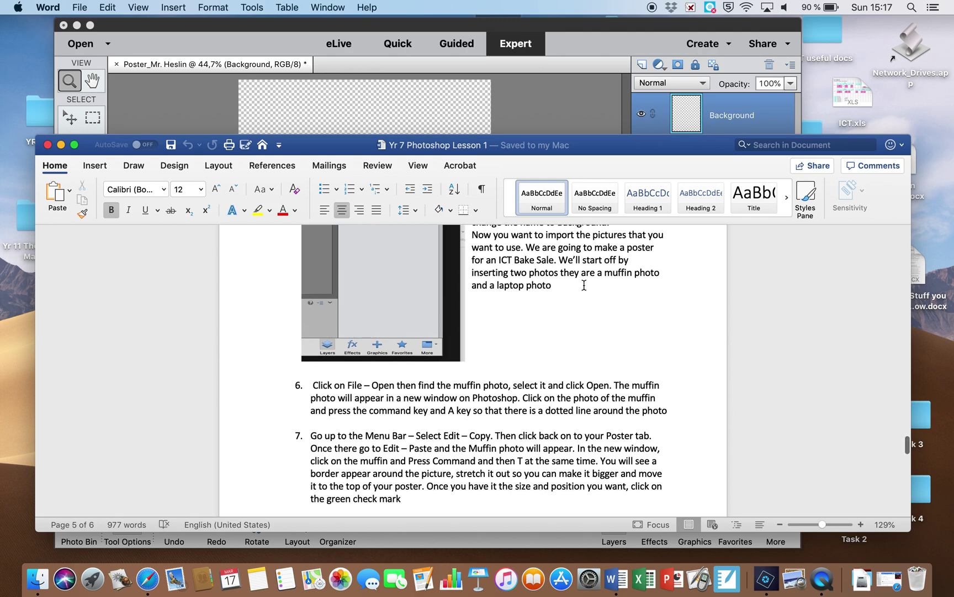
pyautogui.scroll(-7, 587, 259)
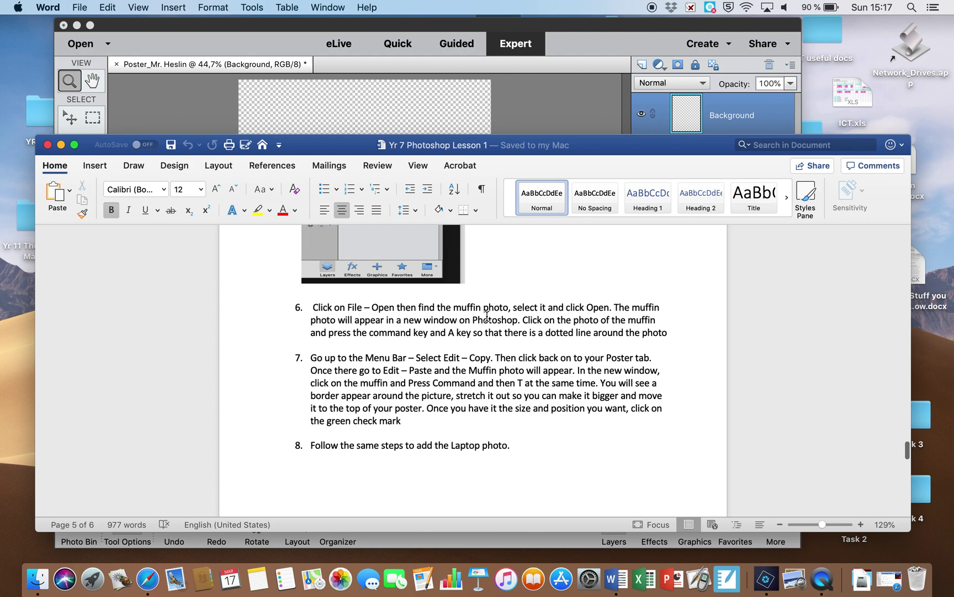
pyautogui.scroll(-3, 316, 325)
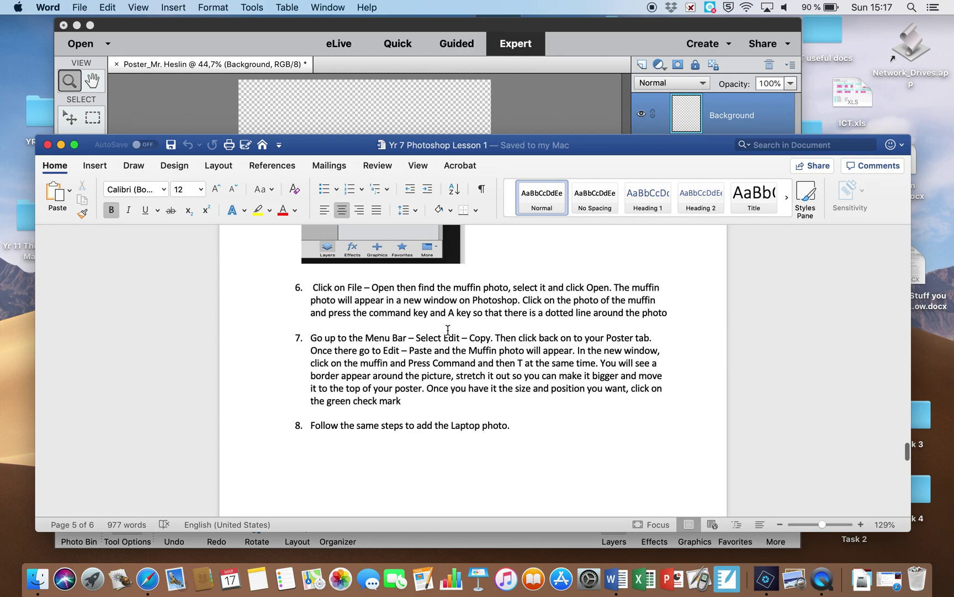
pyautogui.scroll(1, 538, 324)
pyautogui.scroll(-1, 459, 361)
pyautogui.scroll(1, 459, 360)
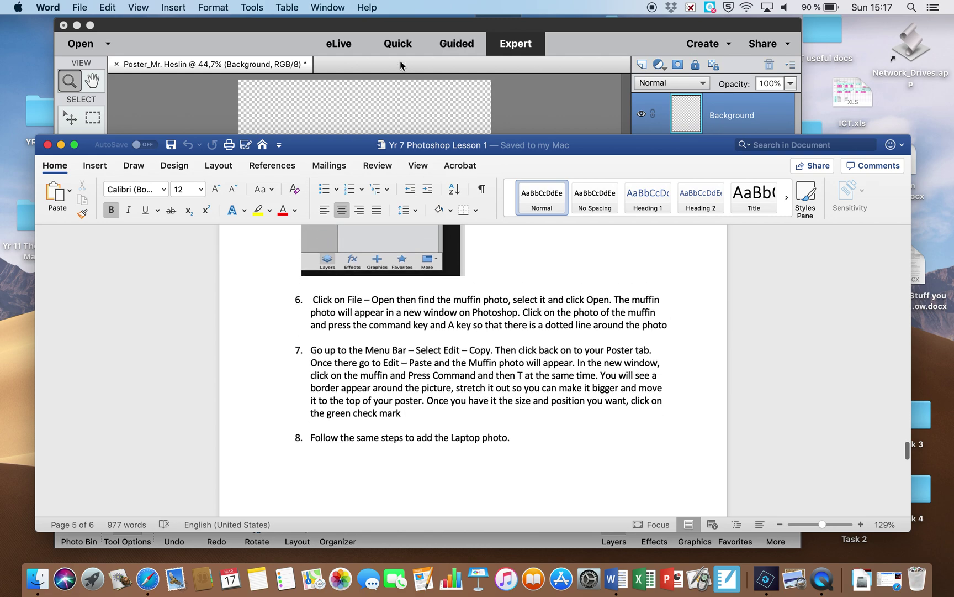
pyautogui.click(343, 20)
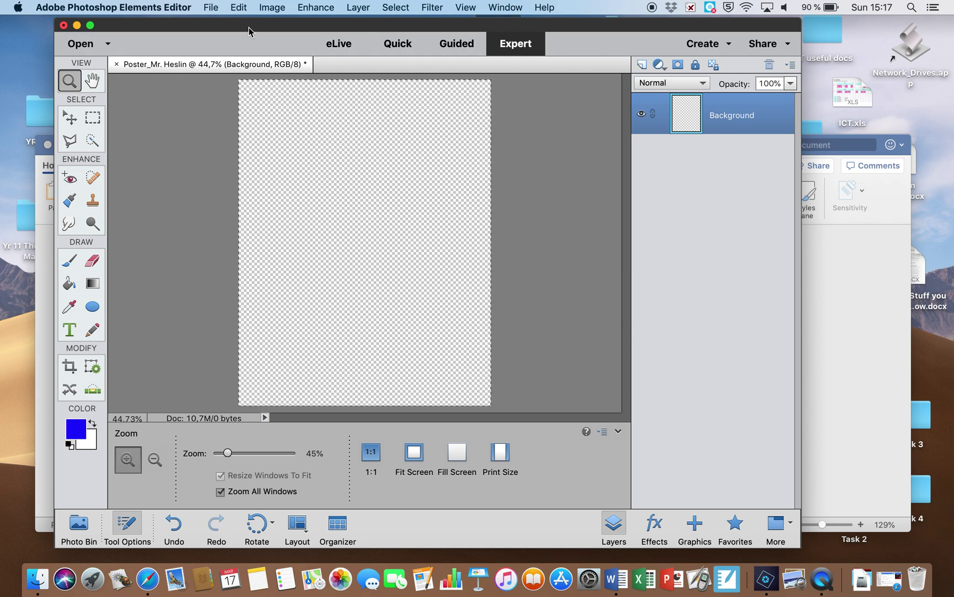
# - Open the photo muffin.jpeg from the Photoshop lesson folder
pyautogui.click(210, 9)
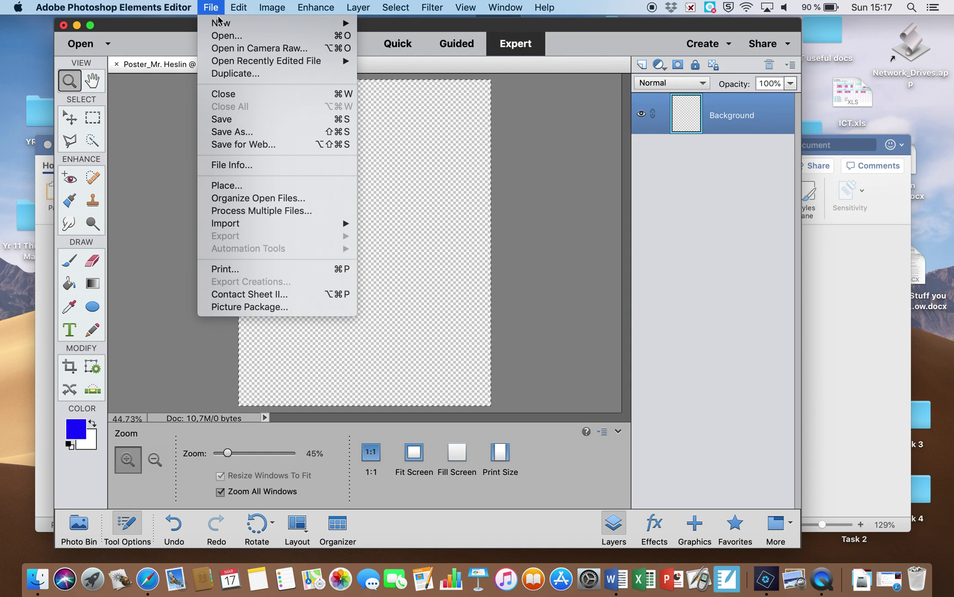
pyautogui.moveTo(226, 23)
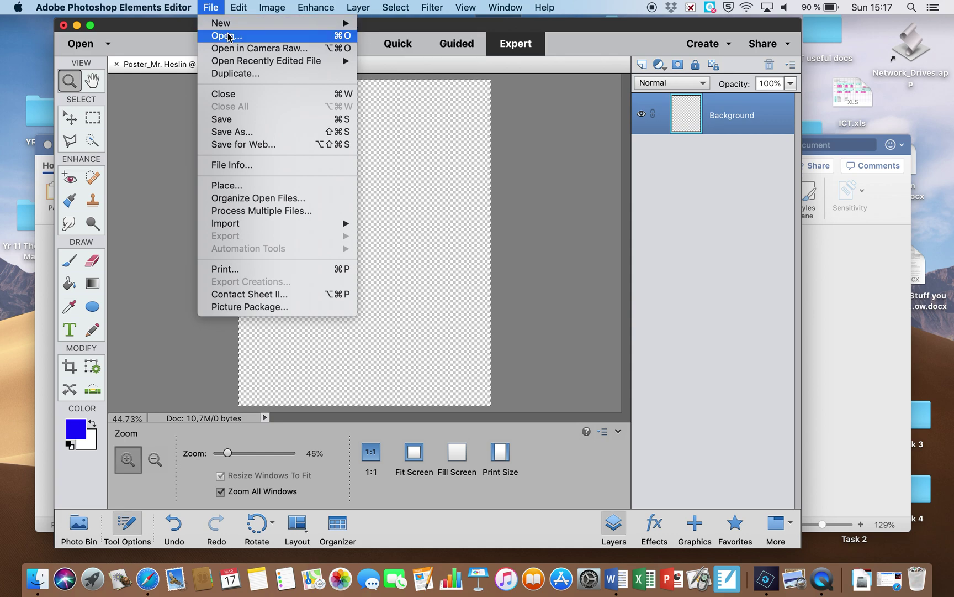
pyautogui.click(227, 35)
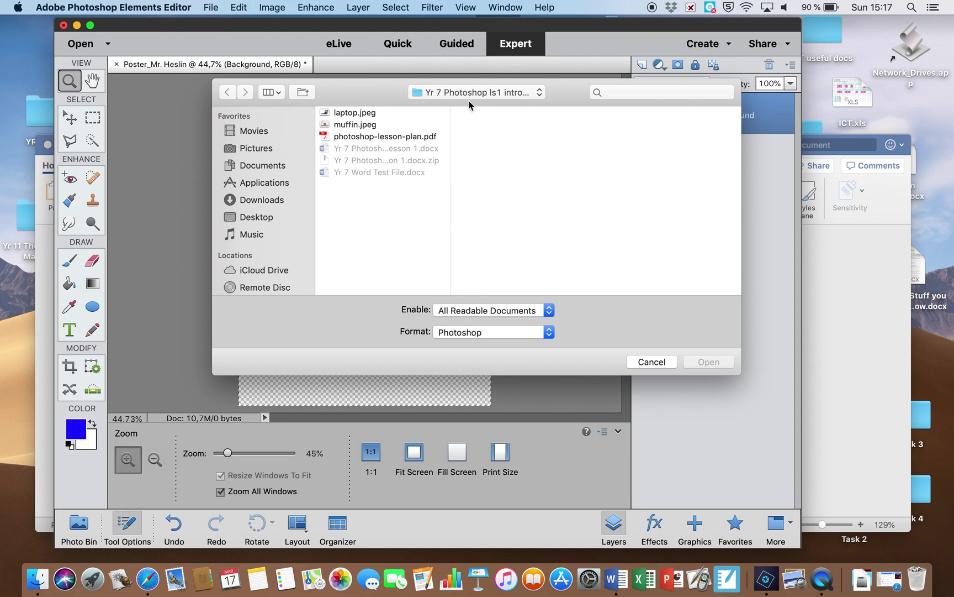
pyautogui.click(368, 126)
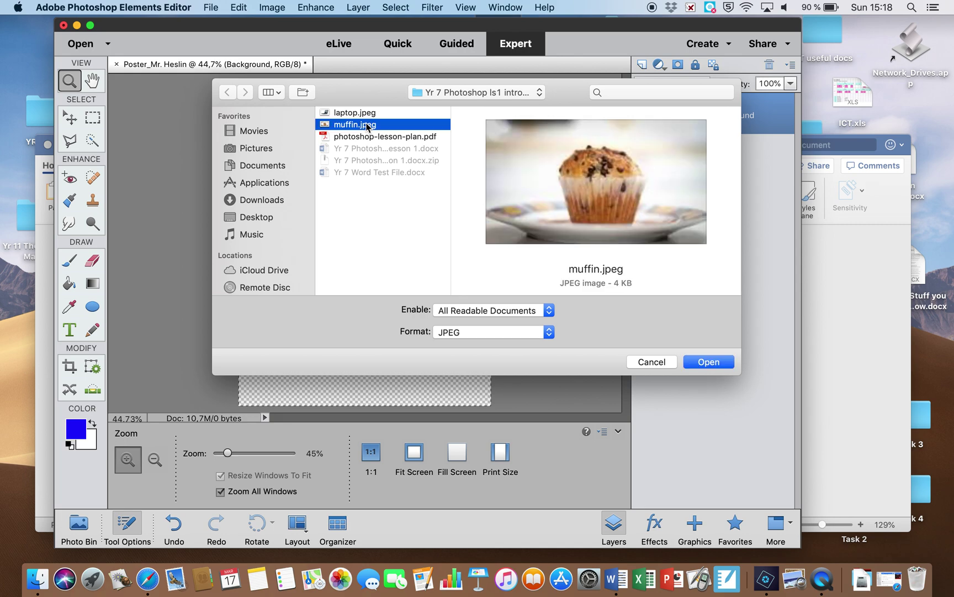
pyautogui.click(716, 365)
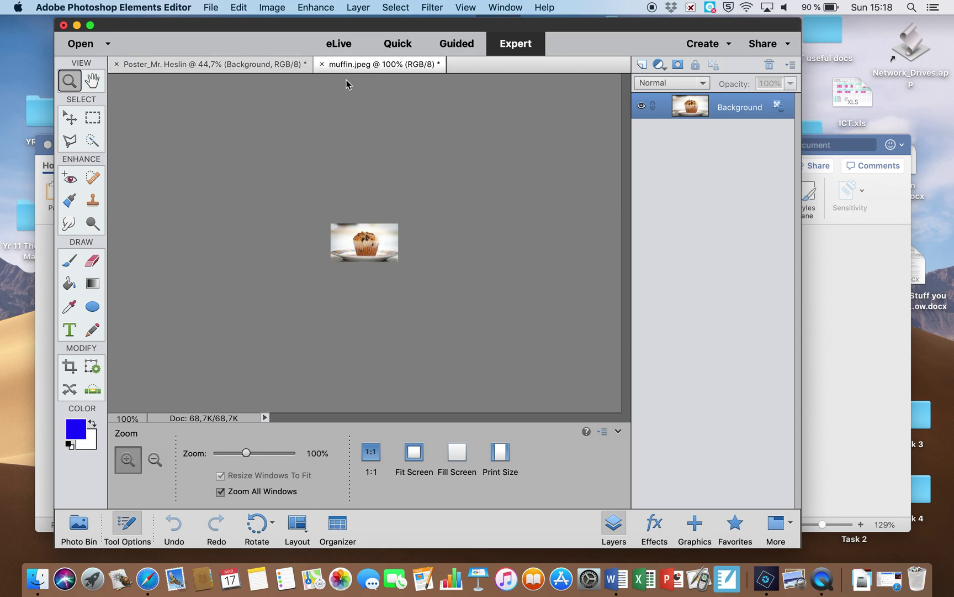
# - Select the entire muffin photo in the muffin.jpeg document and copy it
pyautogui.click(267, 69)
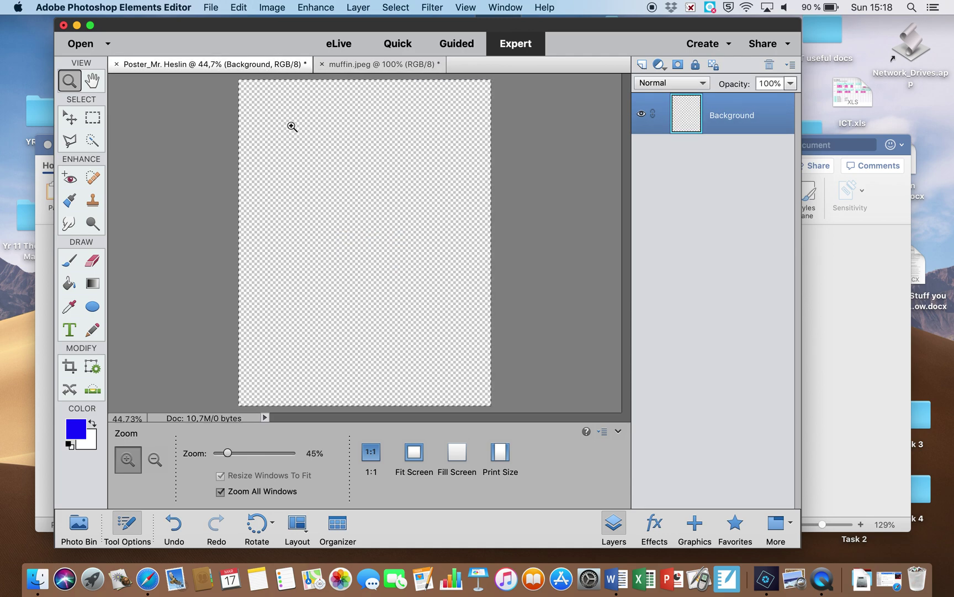
pyautogui.click(363, 64)
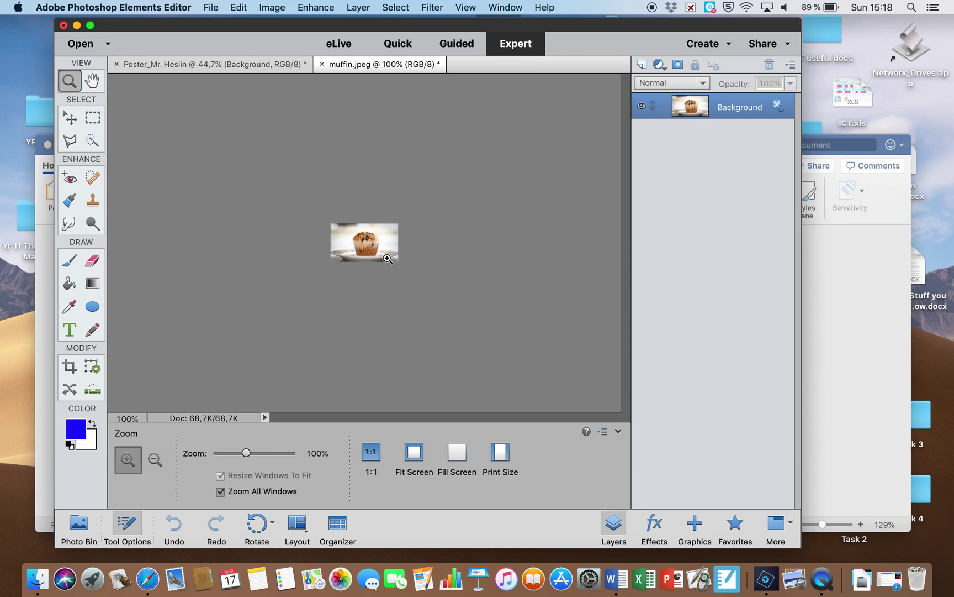
pyautogui.click(398, 8)
pyautogui.moveTo(363, 12)
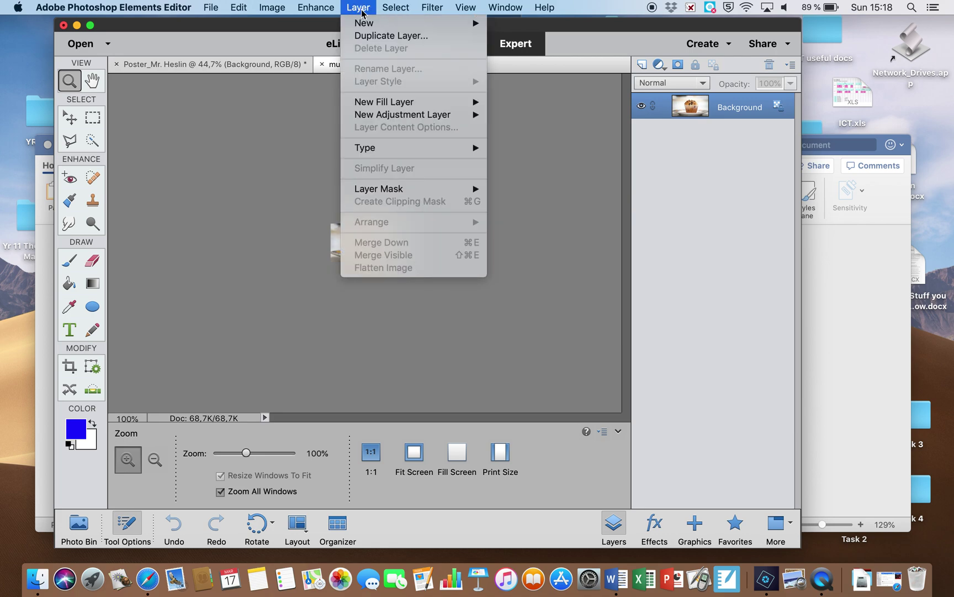
pyautogui.moveTo(395, 10)
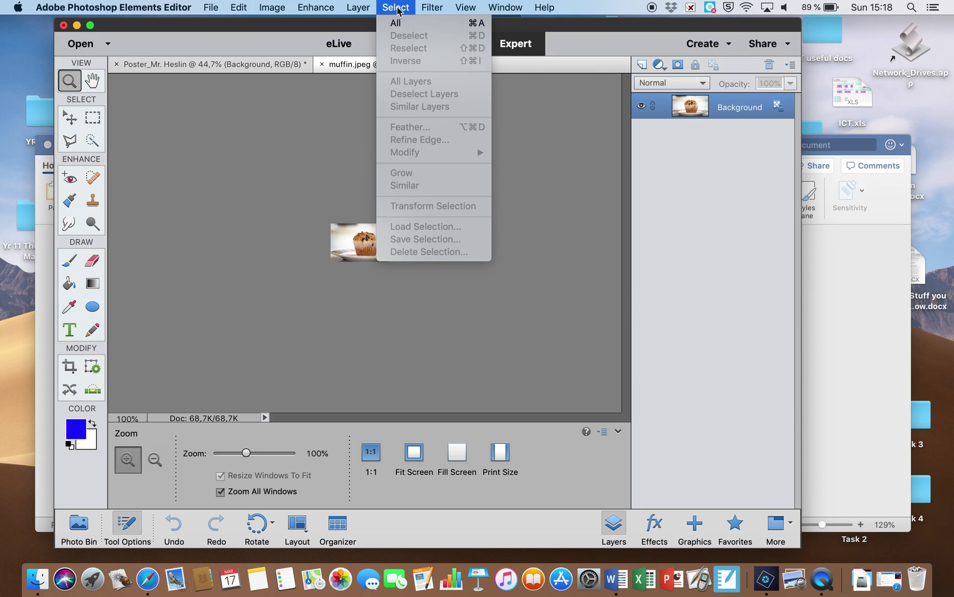
pyautogui.click(400, 23)
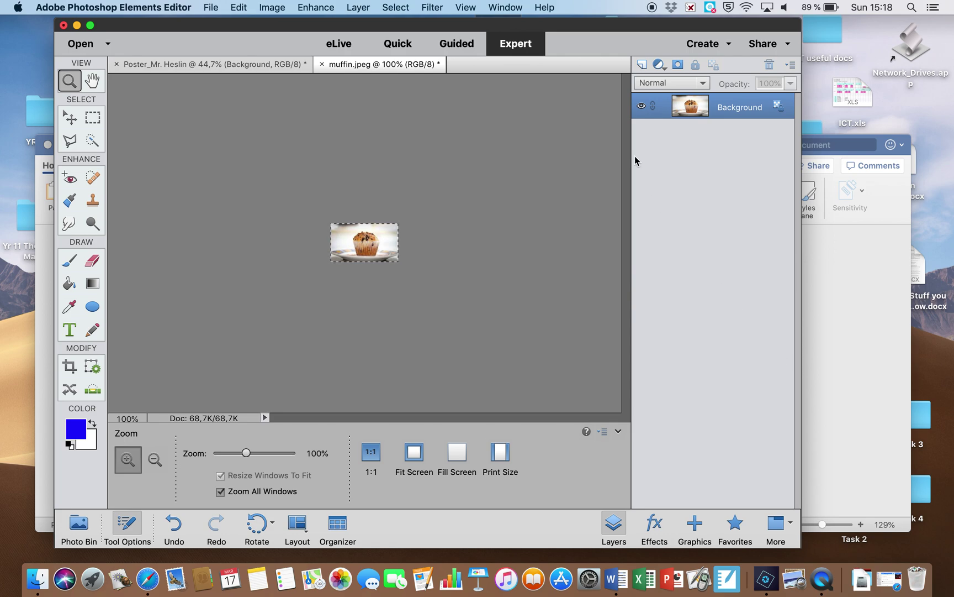
pyautogui.click(399, 6)
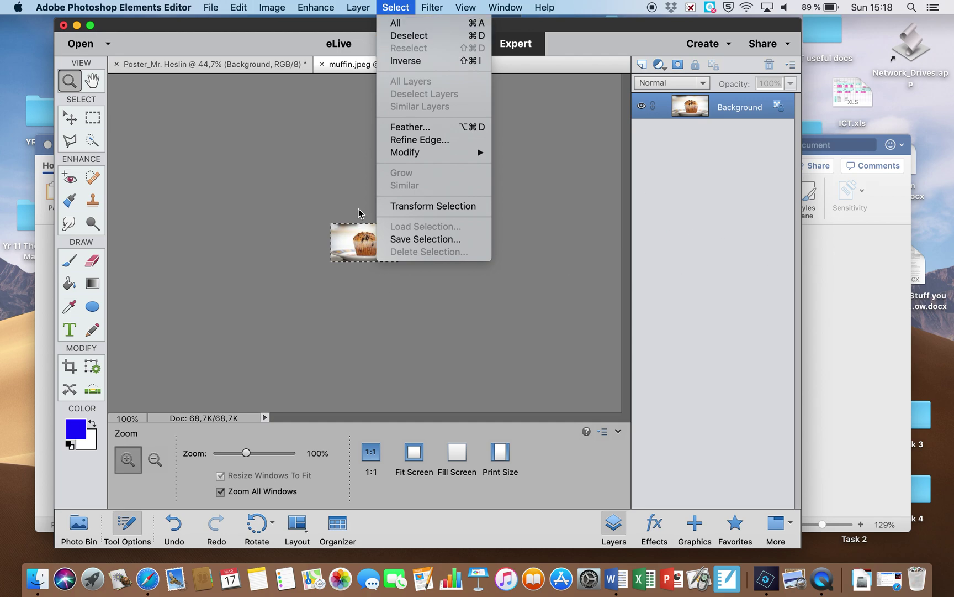
pyautogui.moveTo(238, 7)
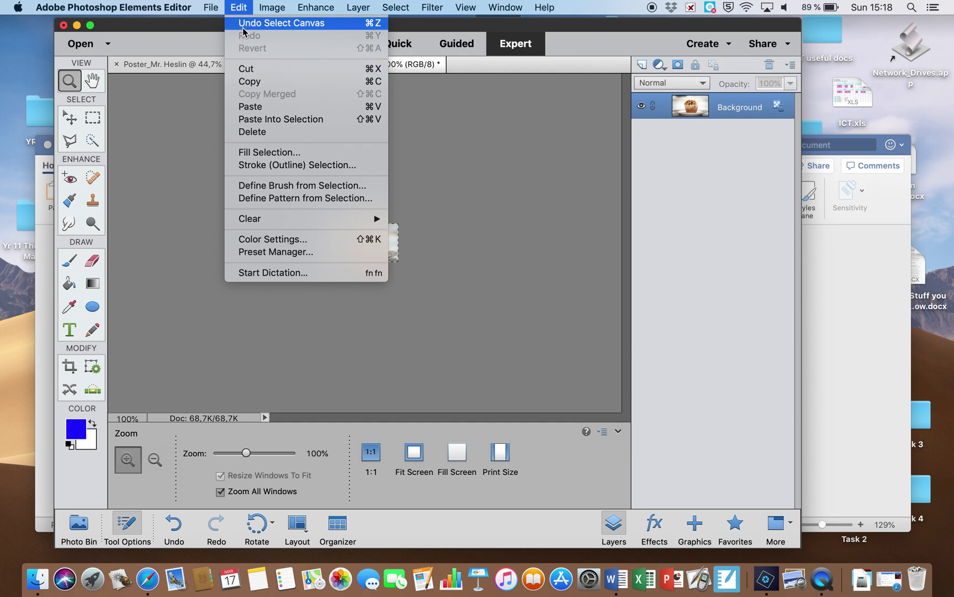
pyautogui.click(256, 82)
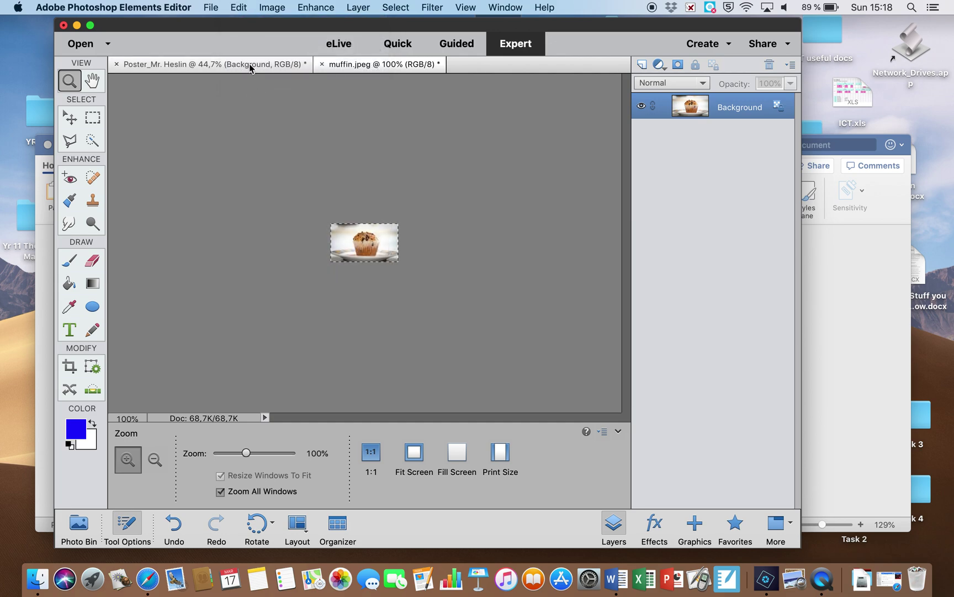
# - Paste the copied muffin photo into the poster document
pyautogui.click(248, 66)
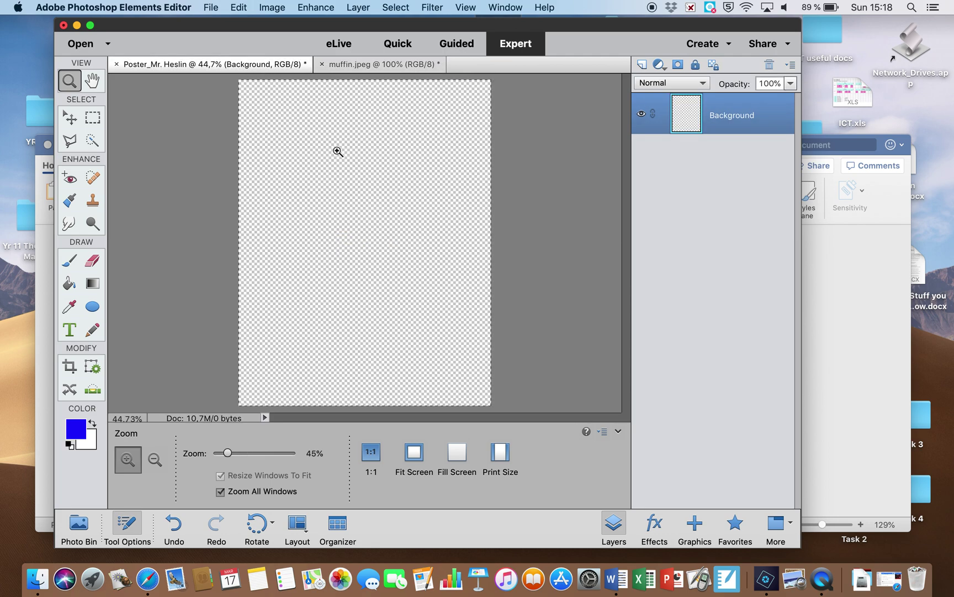
pyautogui.click(240, 7)
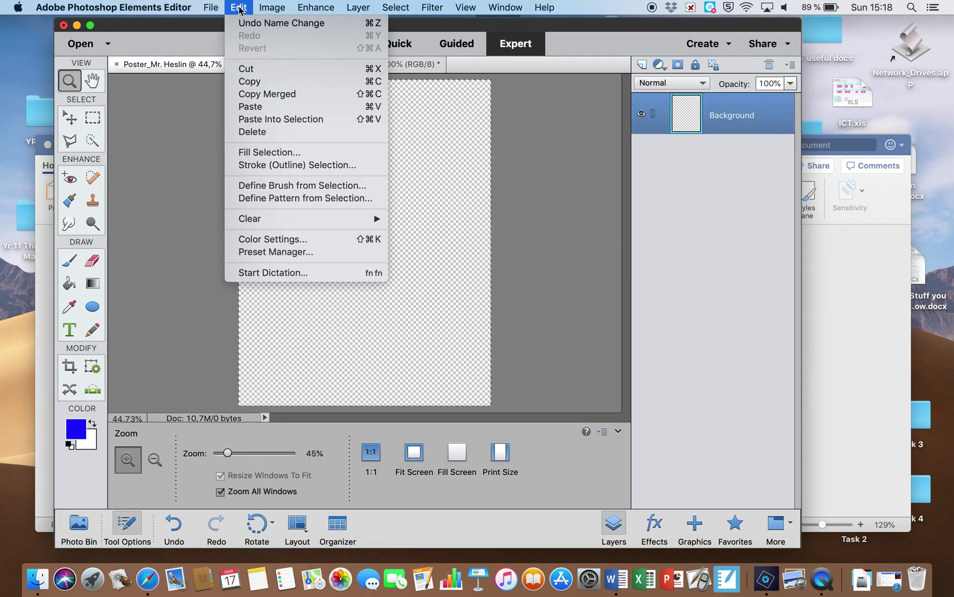
pyautogui.click(267, 108)
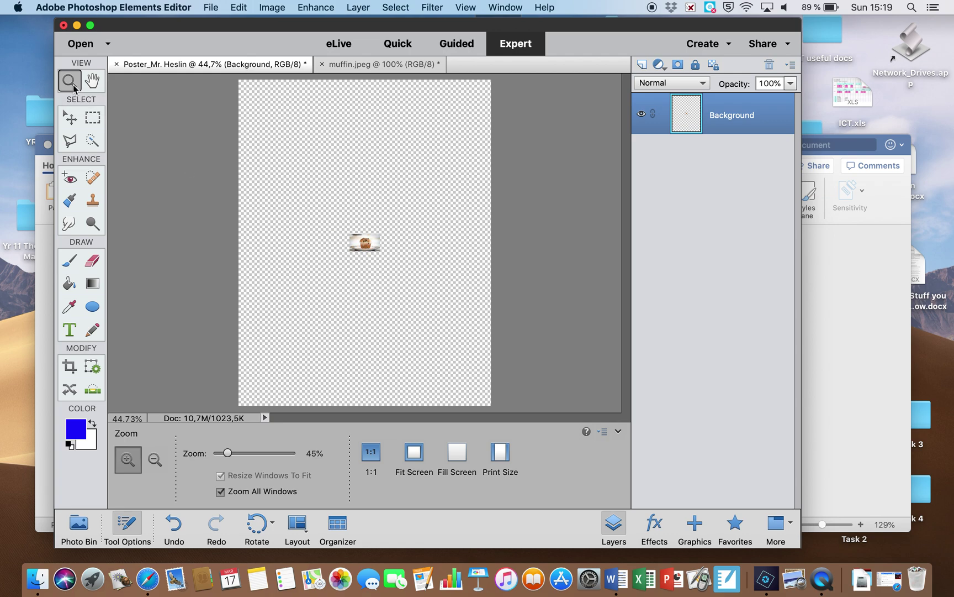
pyautogui.click(369, 247)
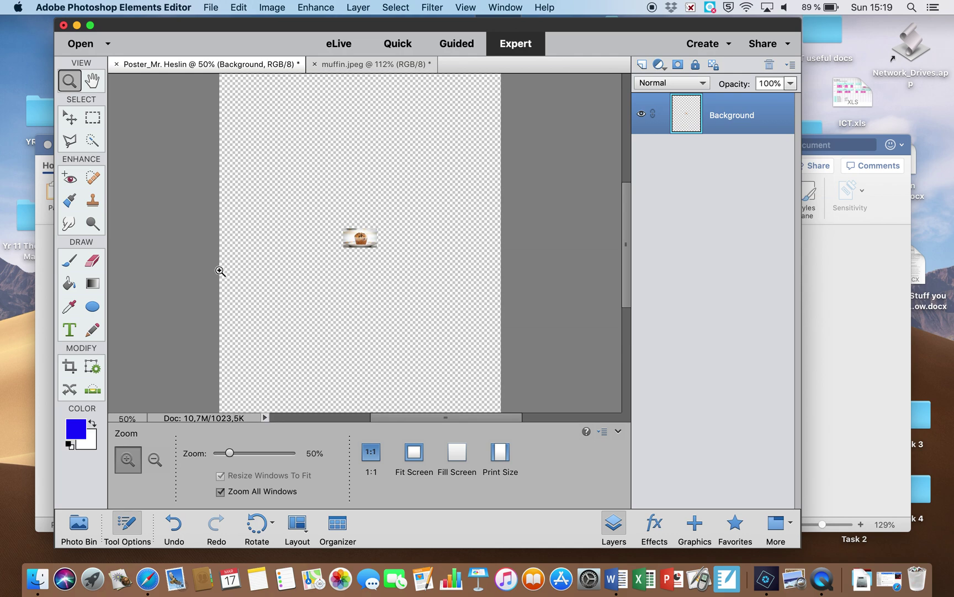
pyautogui.click(240, 8)
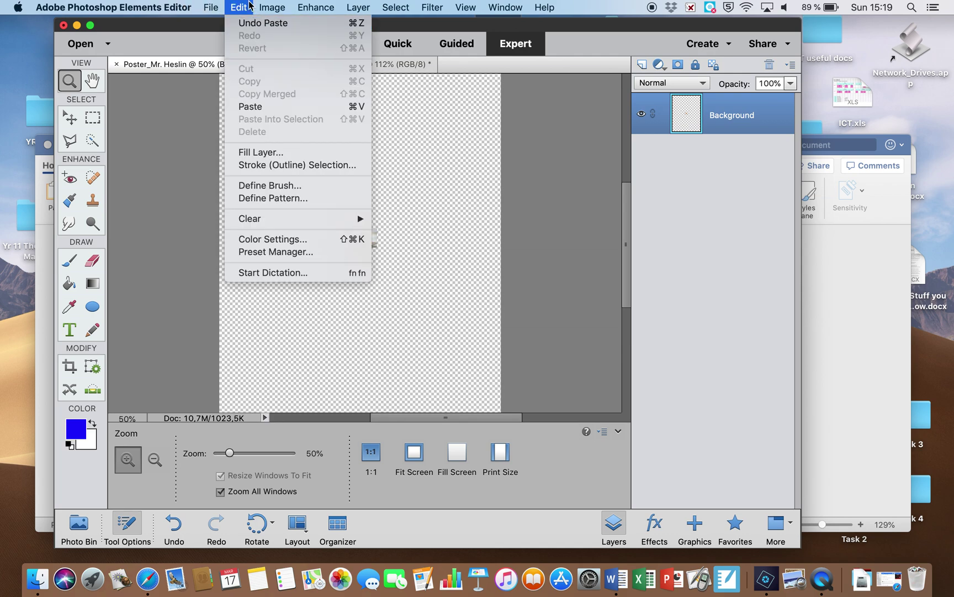
pyautogui.moveTo(270, 15)
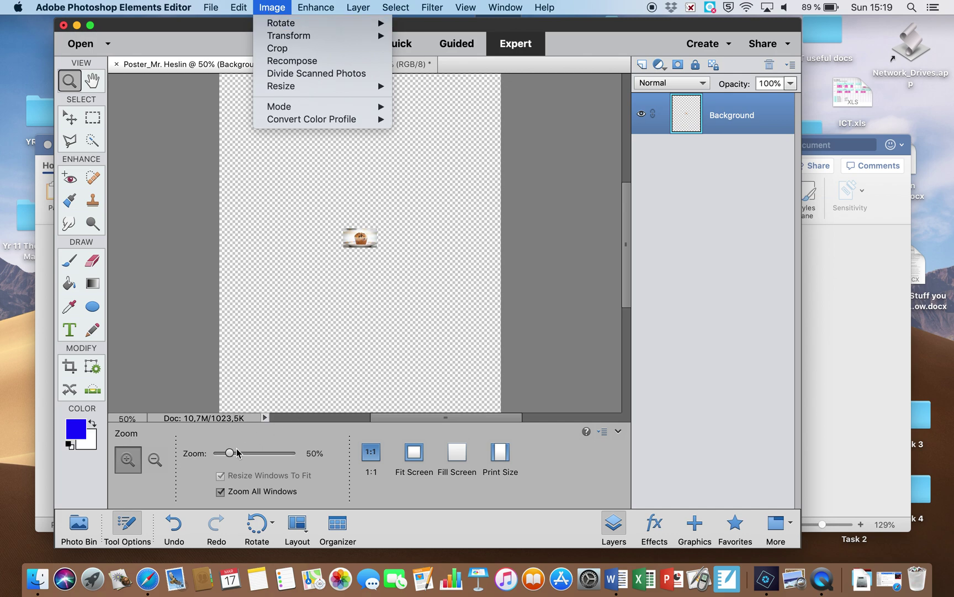
pyautogui.click(406, 467)
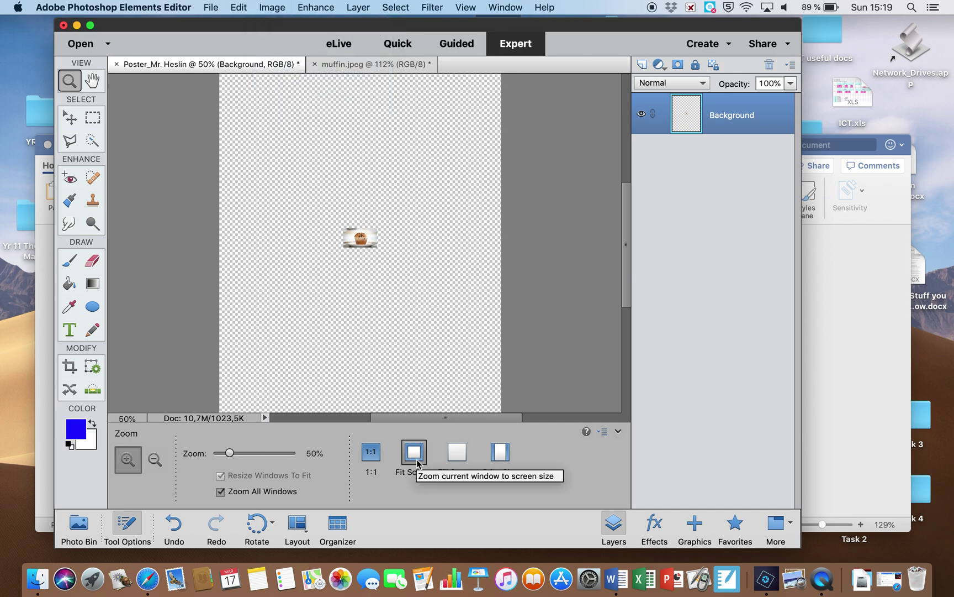
pyautogui.click(415, 463)
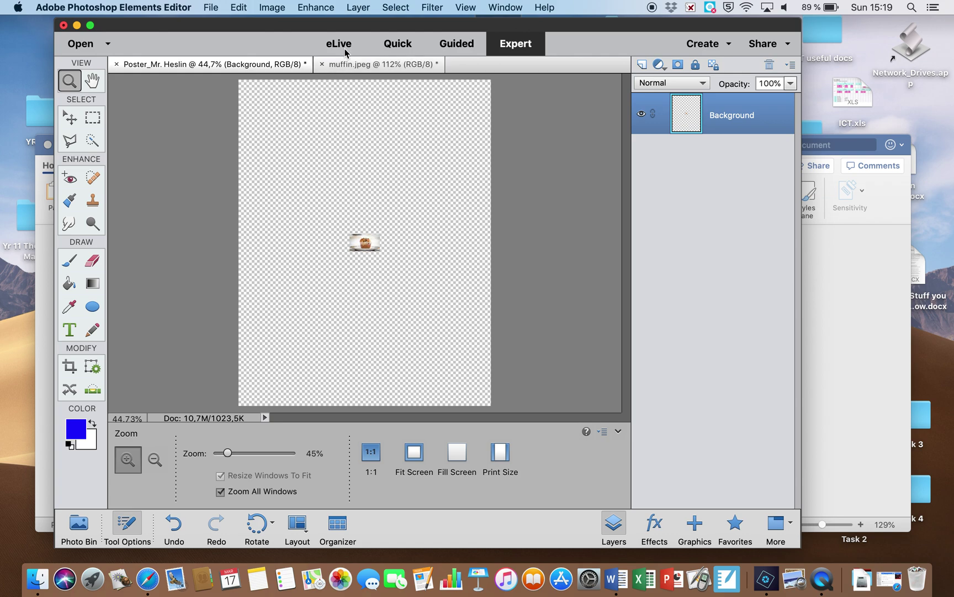
# - Free-transform the pasted muffin photo to 247.55% width and 228.70% height, centring it just below the poster's upper edge
pyautogui.click(332, 7)
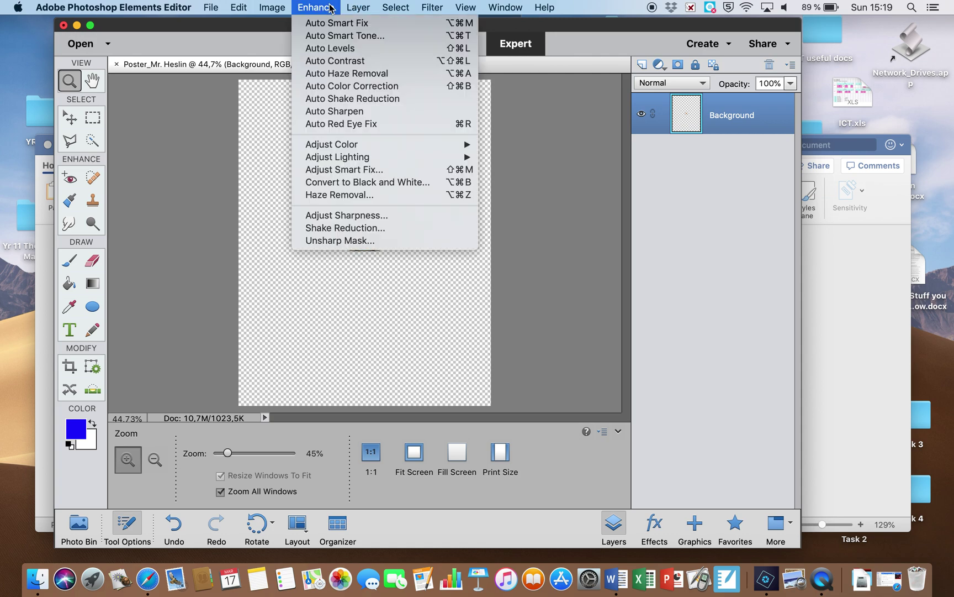
pyautogui.moveTo(282, 10)
pyautogui.moveTo(289, 38)
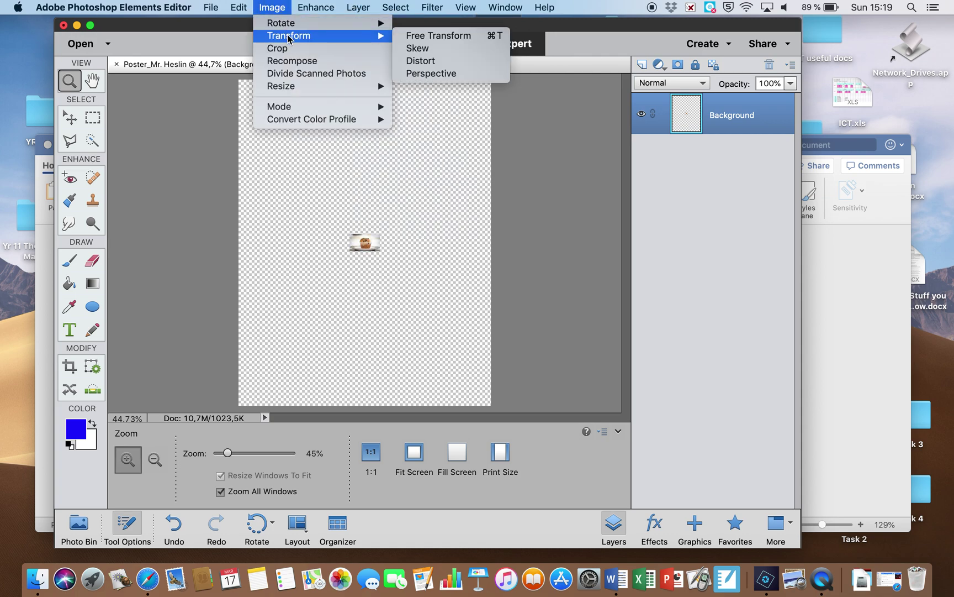
pyautogui.click(414, 37)
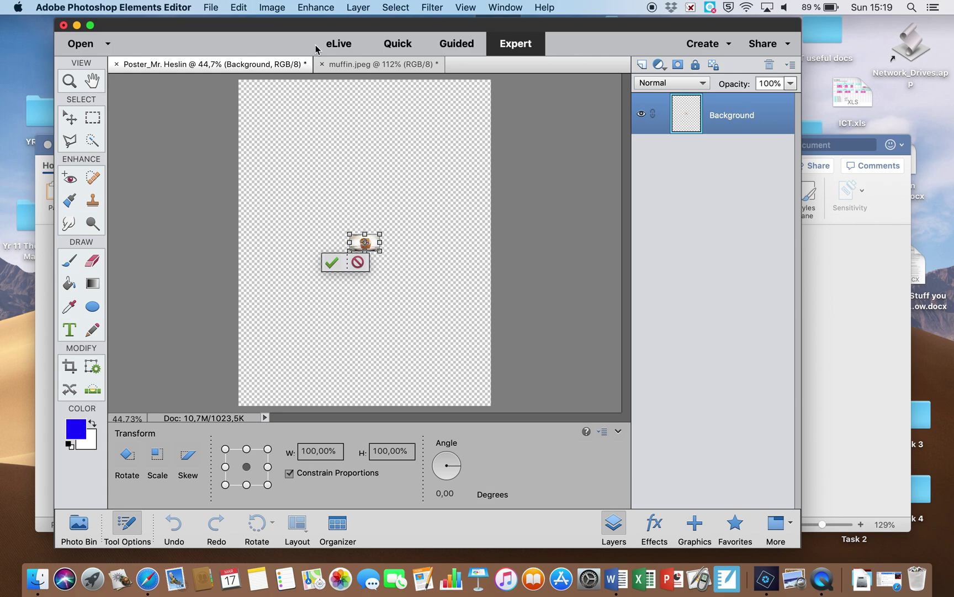
pyautogui.click(274, 8)
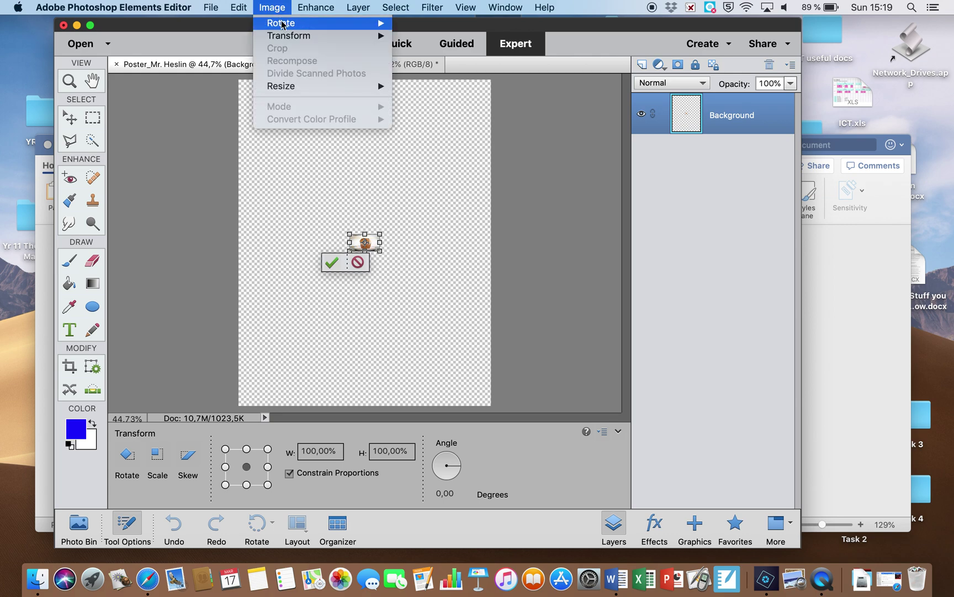
pyautogui.moveTo(286, 37)
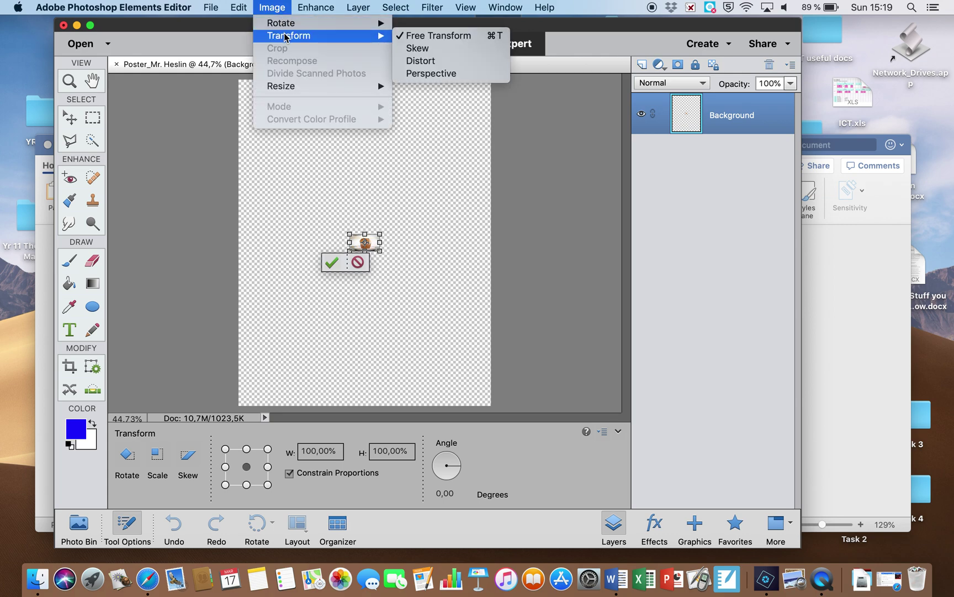
pyautogui.click(381, 238)
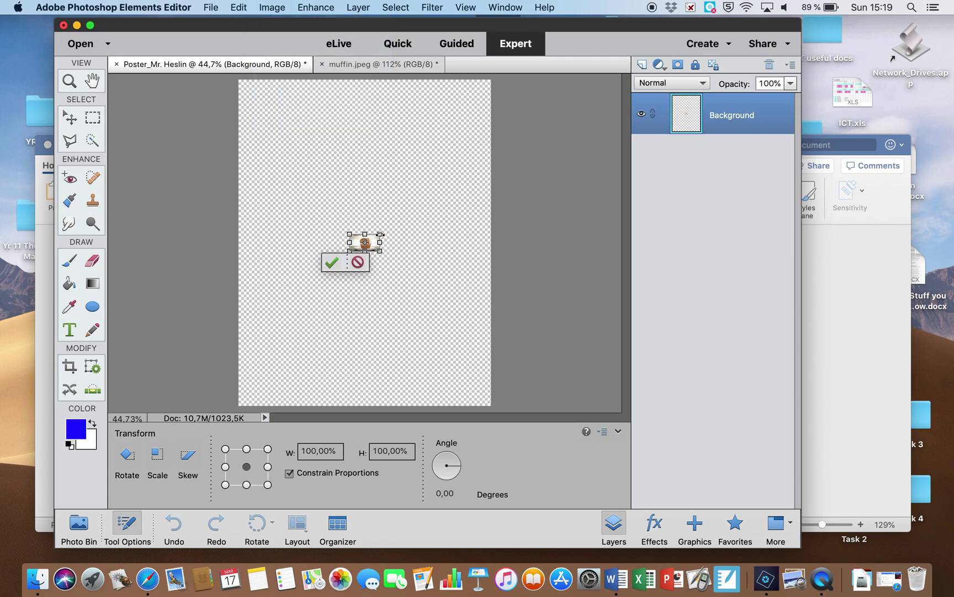
pyautogui.moveTo(380, 234); pyautogui.dragTo(332, 121)
pyautogui.moveTo(394, 119)
pyautogui.mouseDown()
pyautogui.moveTo(401, 124)
pyautogui.moveTo(407, 105)
pyautogui.mouseUp()
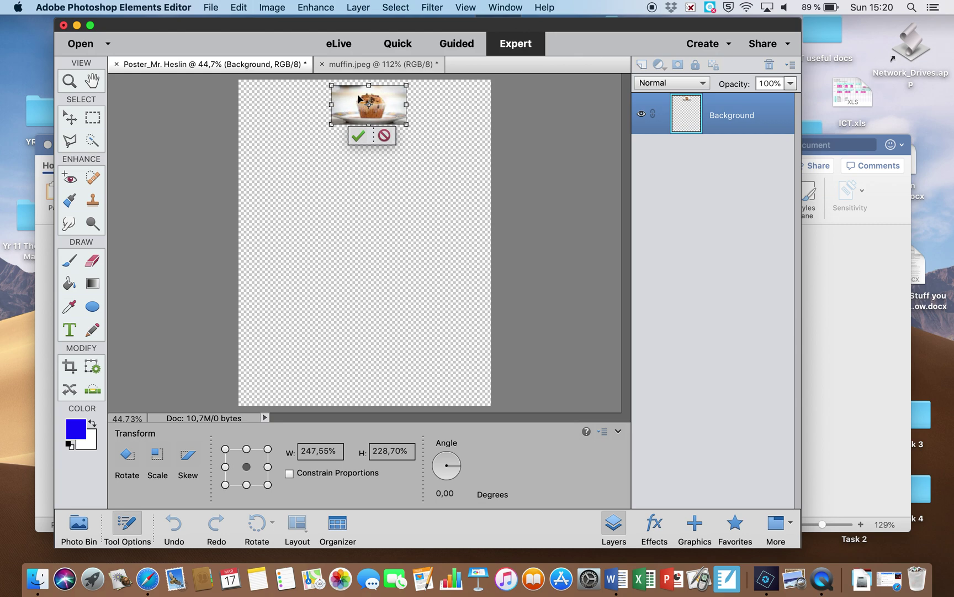
pyautogui.moveTo(358, 99); pyautogui.dragTo(357, 100)
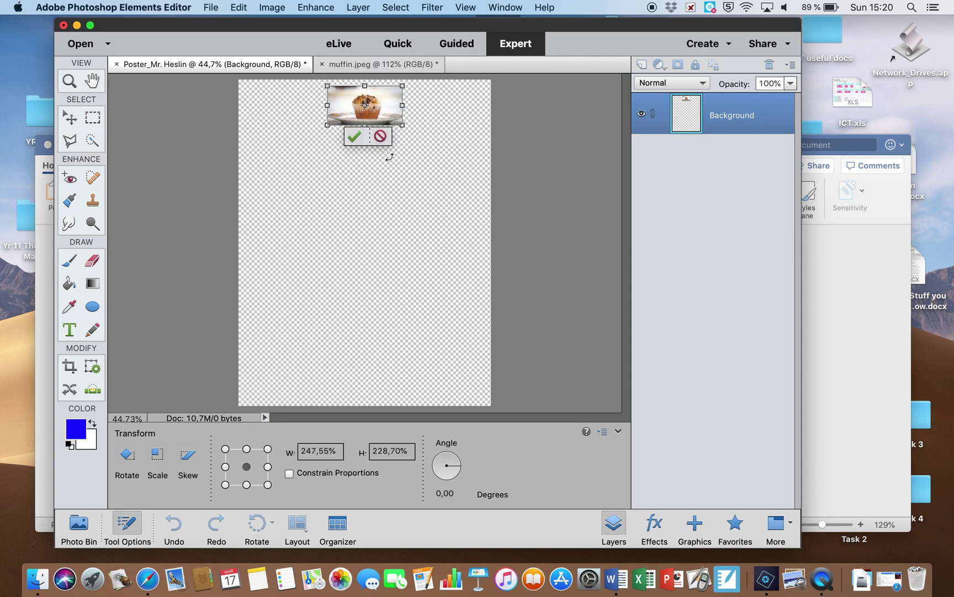
pyautogui.click(355, 139)
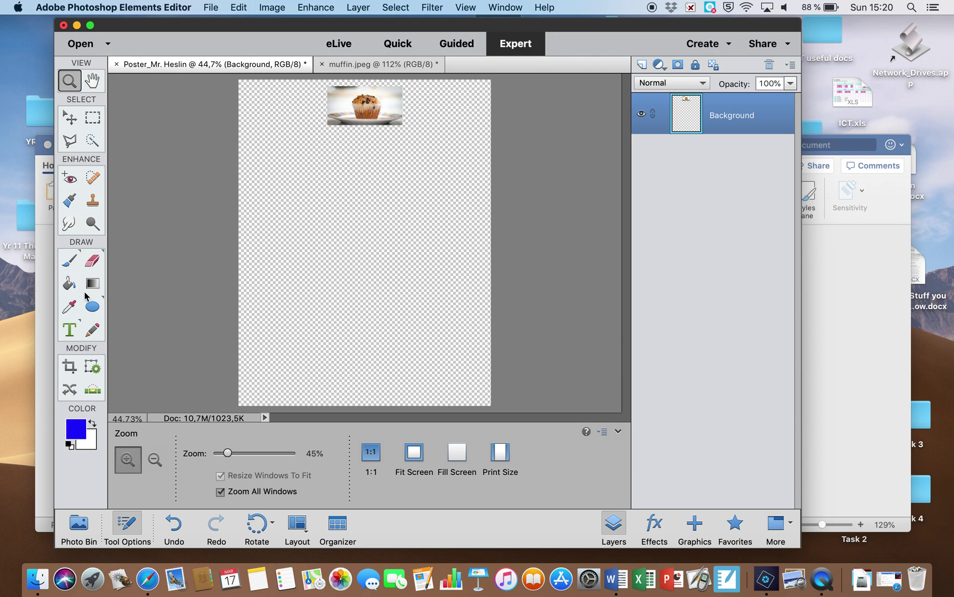
# - Activate the Horizontal Type tool and review its font, colour and size options
pyautogui.click(73, 334)
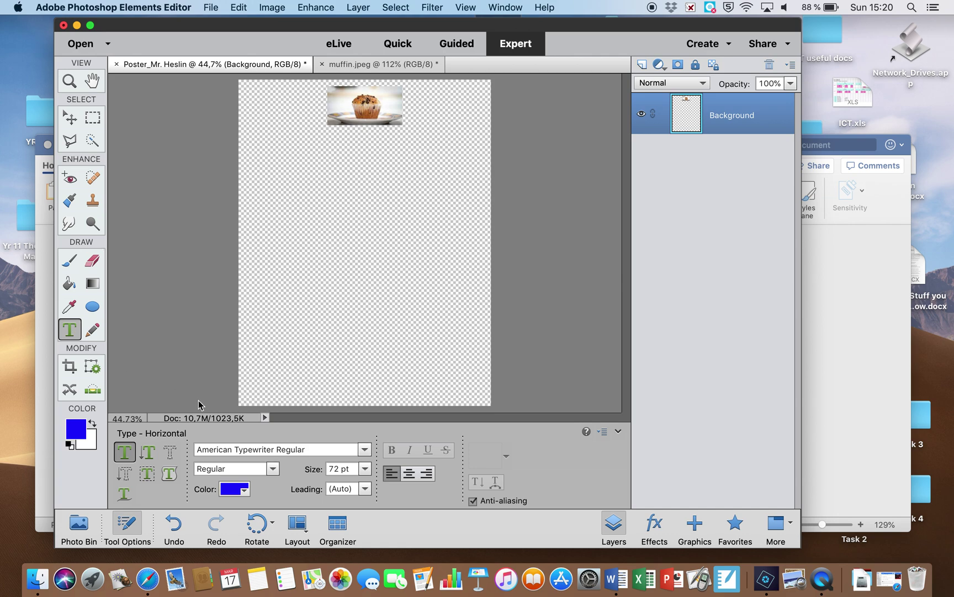
pyautogui.click(365, 450)
pyautogui.click(366, 450)
pyautogui.click(230, 489)
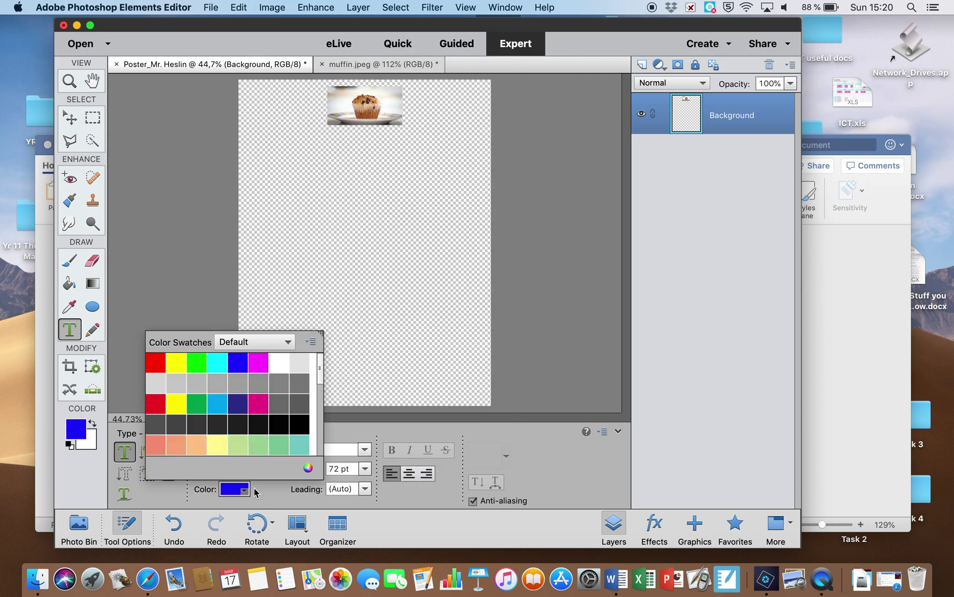
pyautogui.click(269, 499)
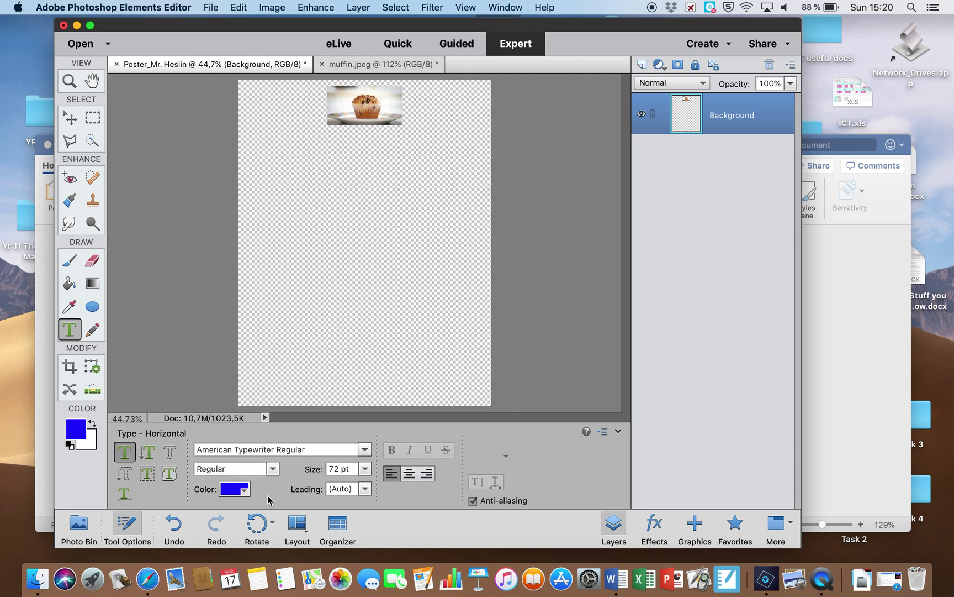
pyautogui.click(366, 470)
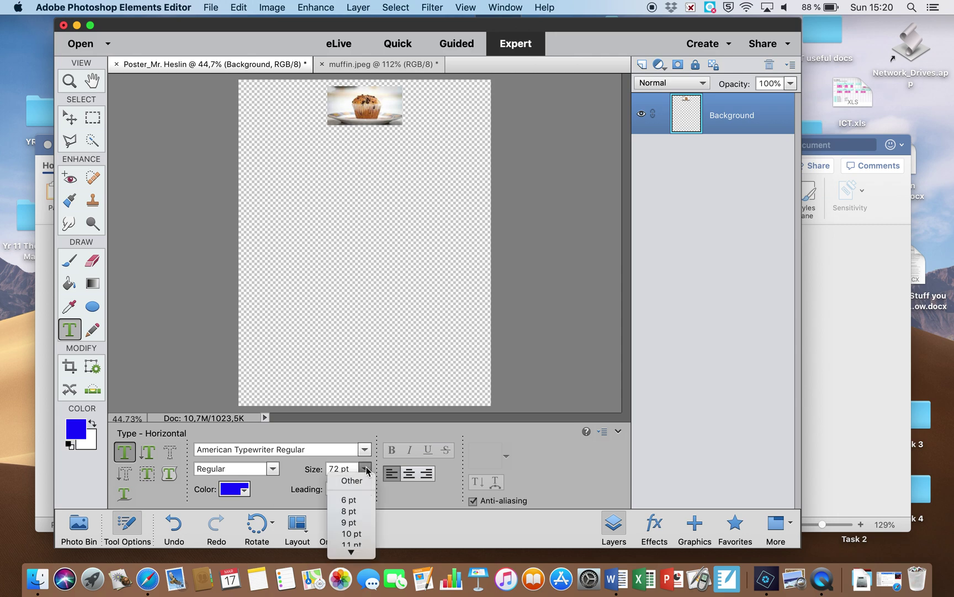
pyautogui.click(365, 471)
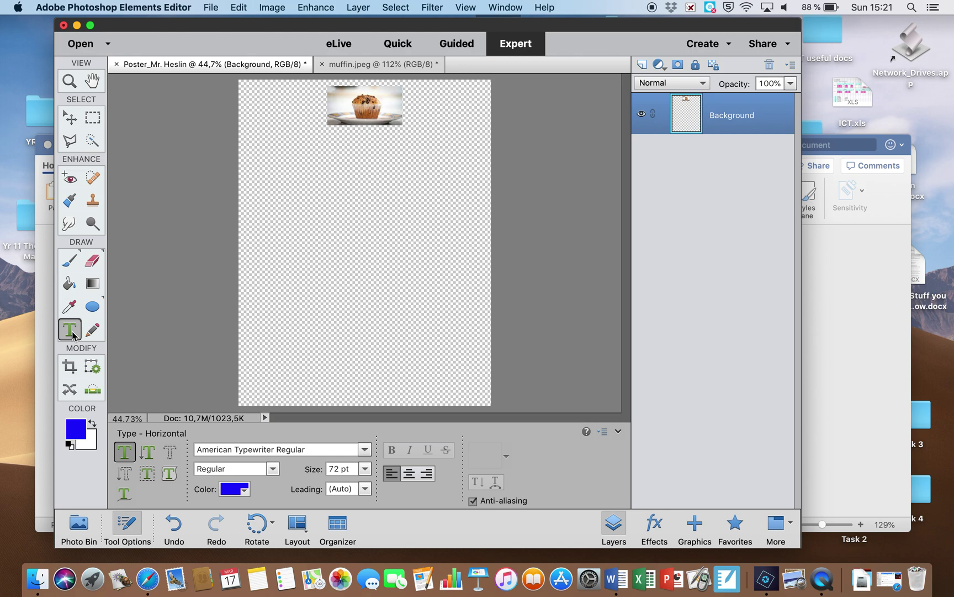
# - Add the title text "ICT BAKE SALE" on the poster below the muffin photo
pyautogui.click(270, 211)
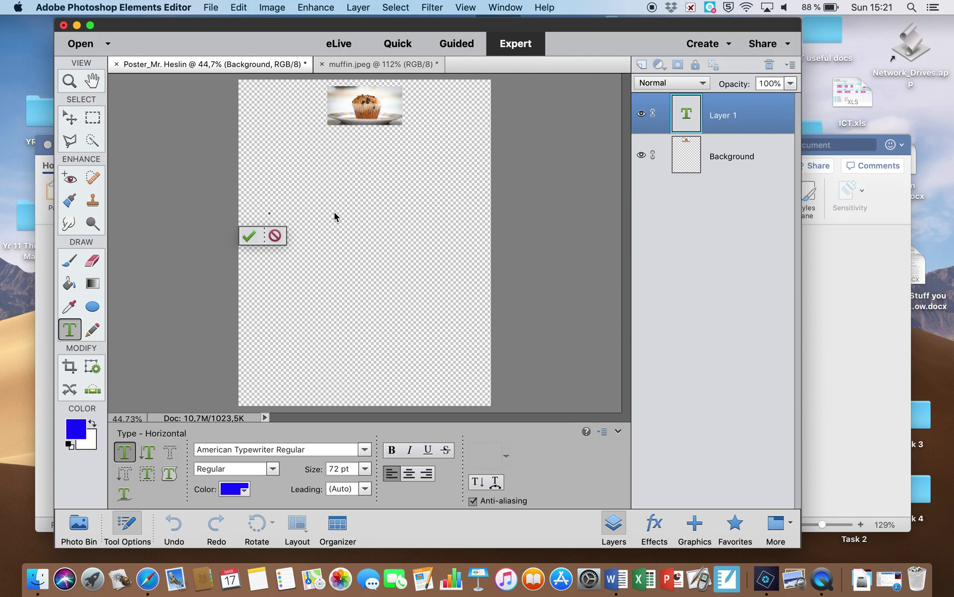
pyautogui.write('IC')
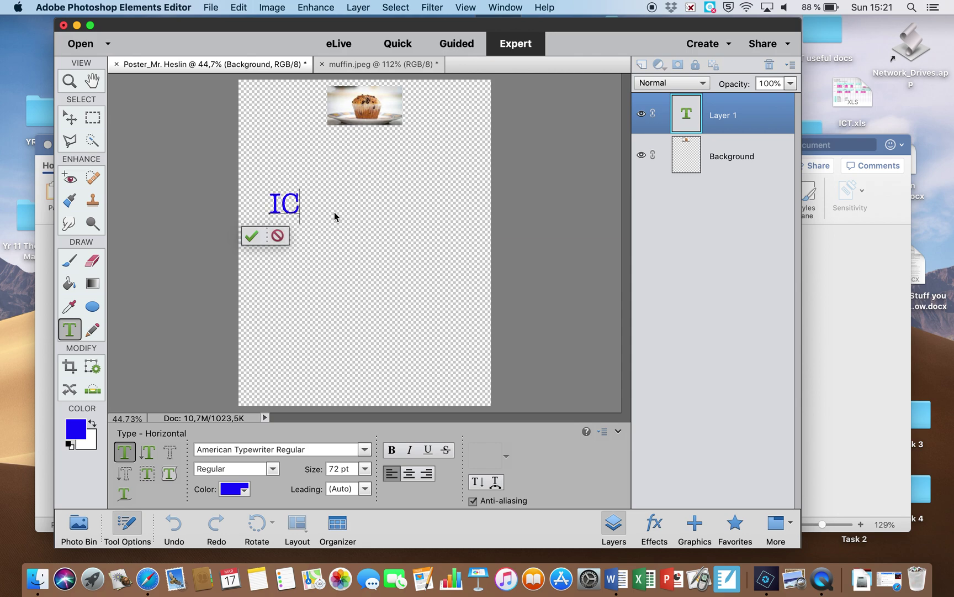
pyautogui.write('T B')
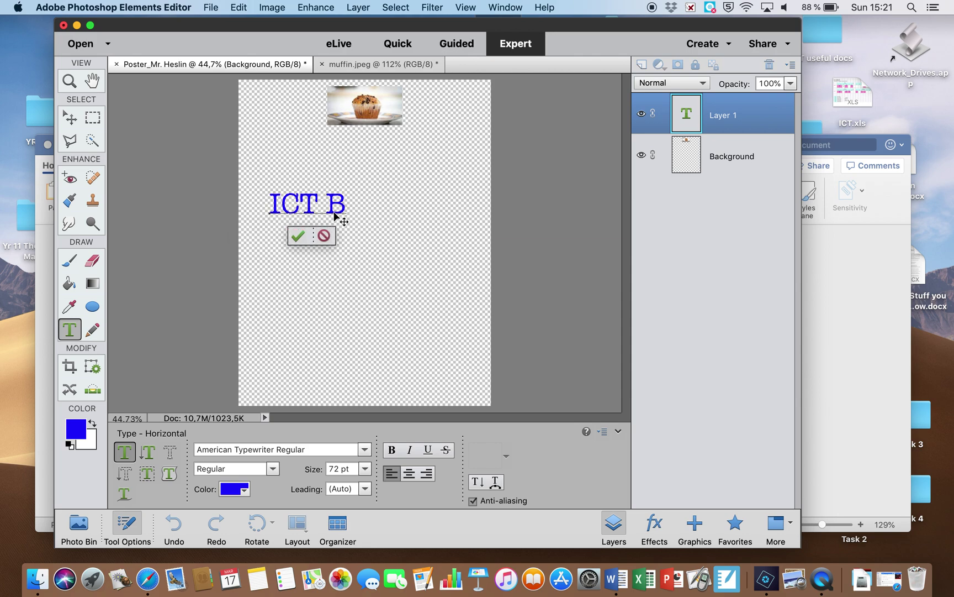
pyautogui.write('AKE S')
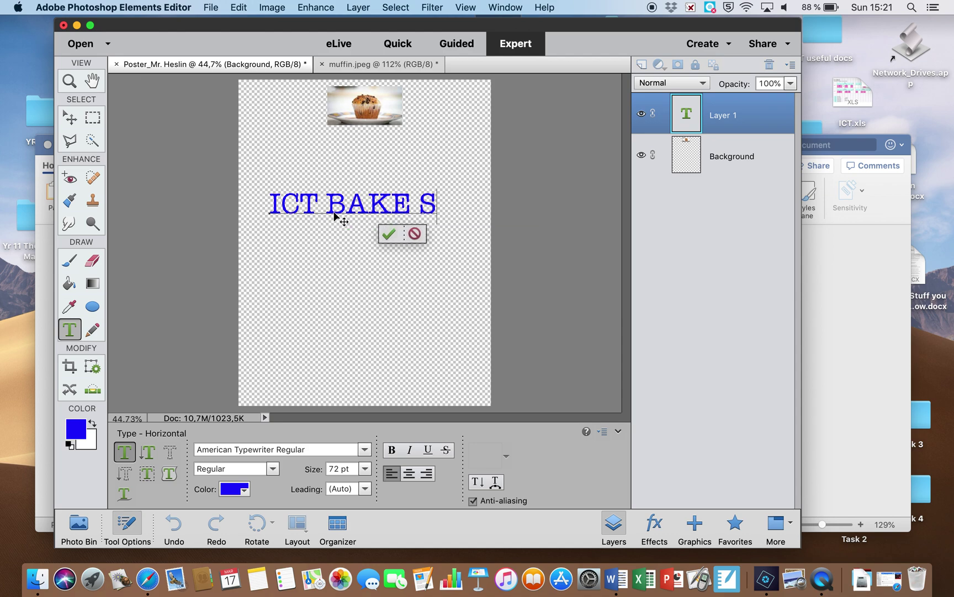
pyautogui.write('Ale')
pyautogui.press('BackSpace')
pyautogui.press('BackSpace')
pyautogui.write('LE')
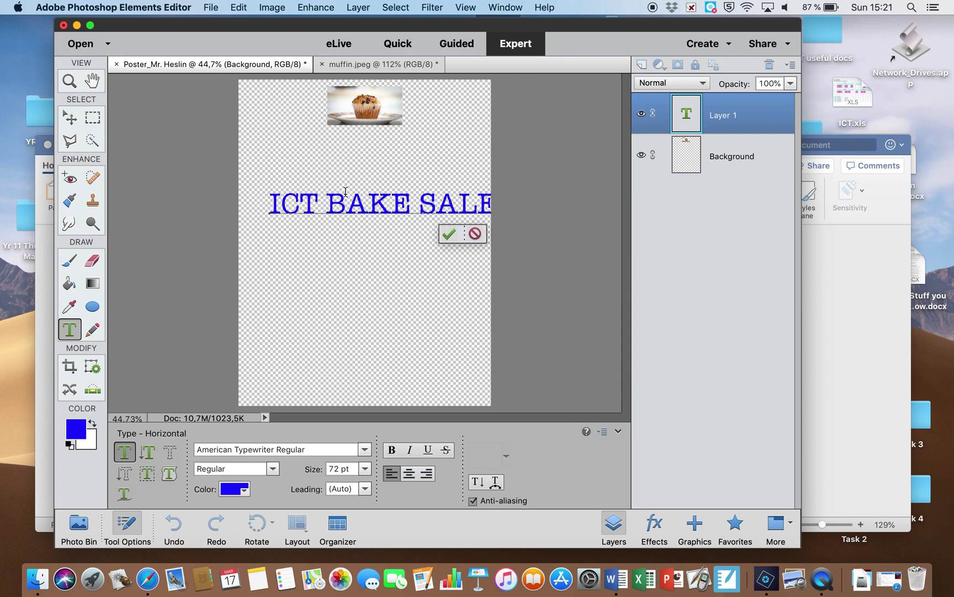
# - Commit the ICT BAKE SALE title and move it so the whole line sits centred within the poster's width
pyautogui.moveTo(359, 204); pyautogui.dragTo(338, 203)
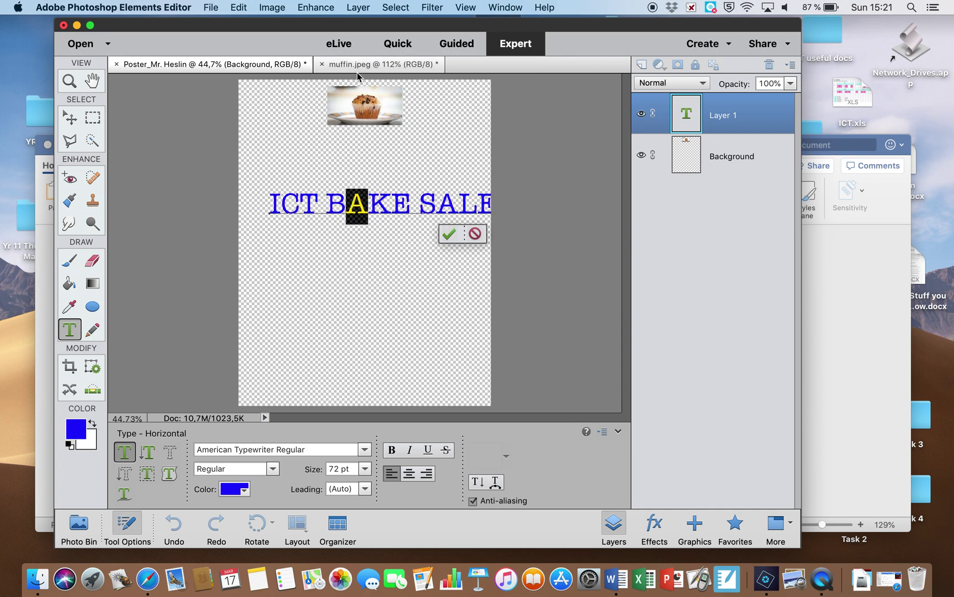
pyautogui.click(351, 205)
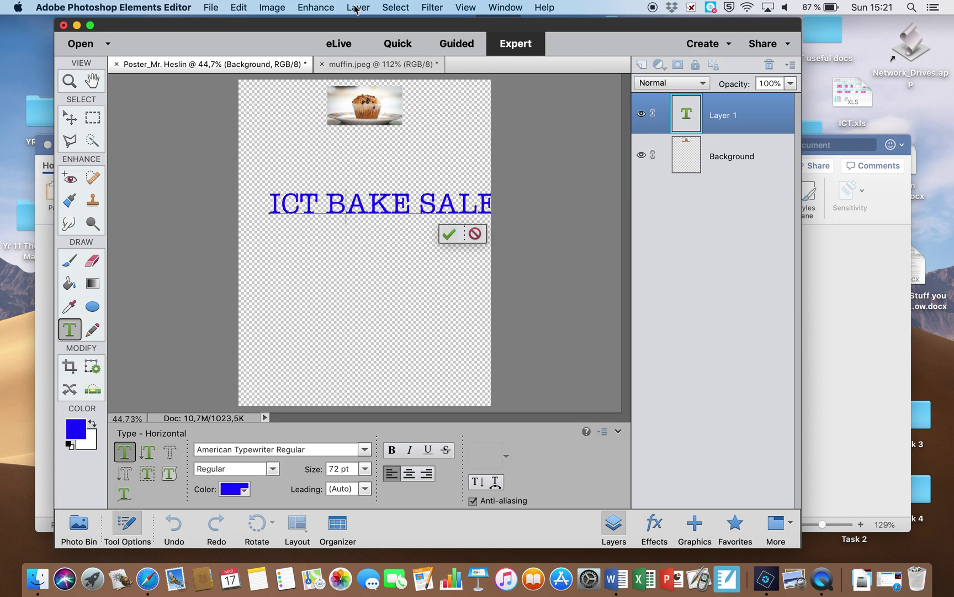
pyautogui.click(314, 8)
pyautogui.moveTo(398, 10)
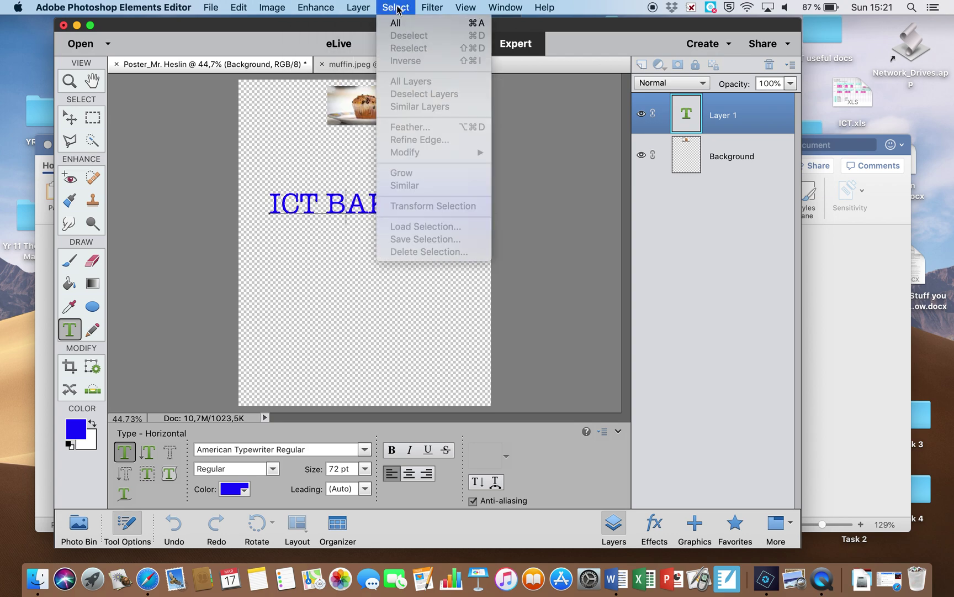
pyautogui.moveTo(274, 7)
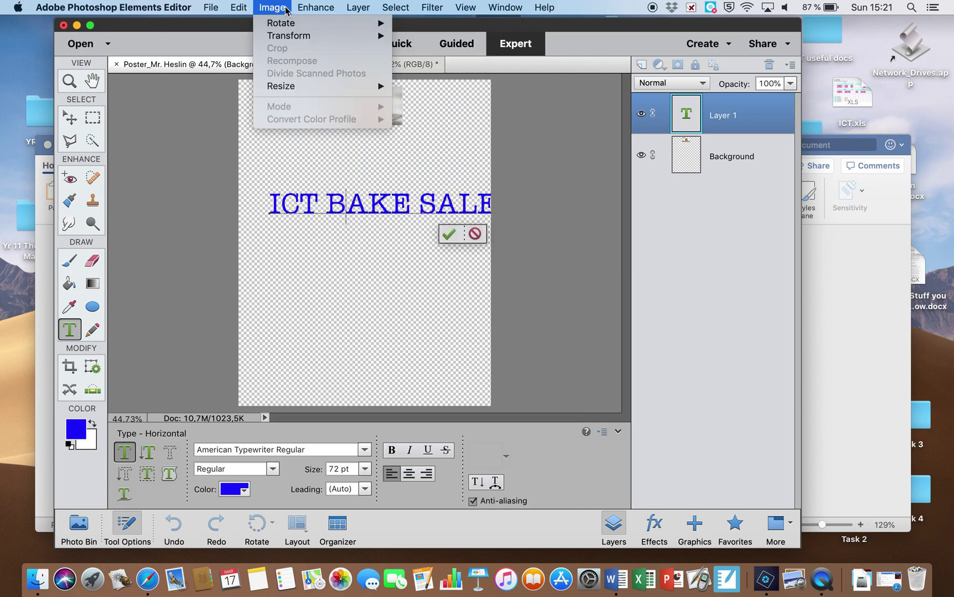
pyautogui.moveTo(287, 25)
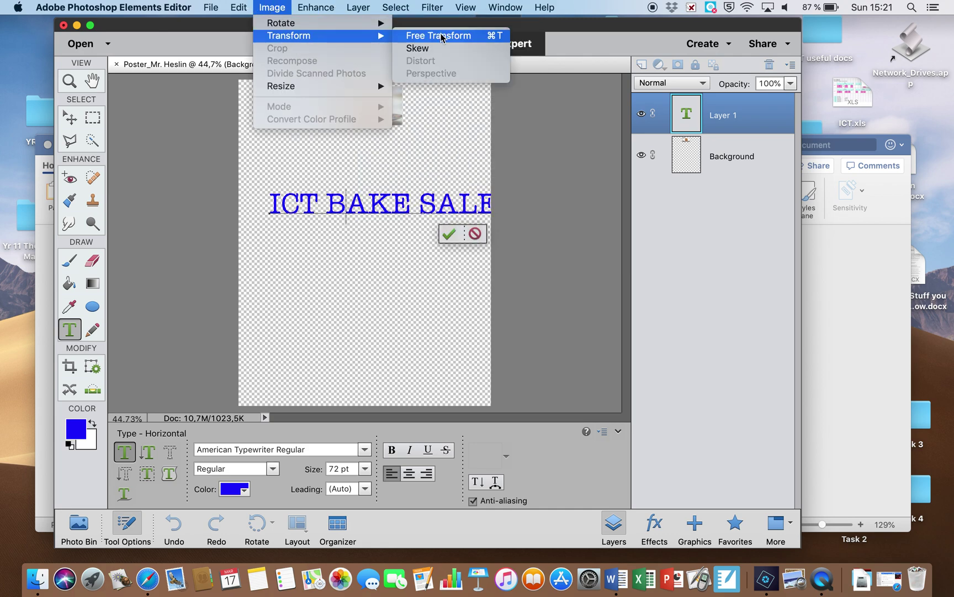
pyautogui.click(442, 37)
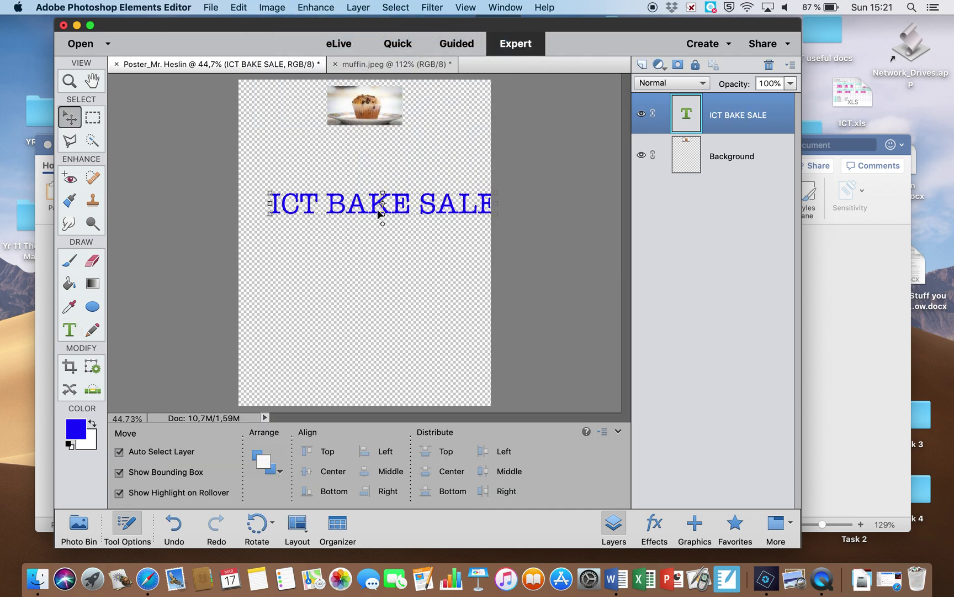
pyautogui.moveTo(361, 203); pyautogui.dragTo(343, 197)
pyautogui.click(356, 198)
pyautogui.doubleClick(356, 197)
pyautogui.click(359, 200)
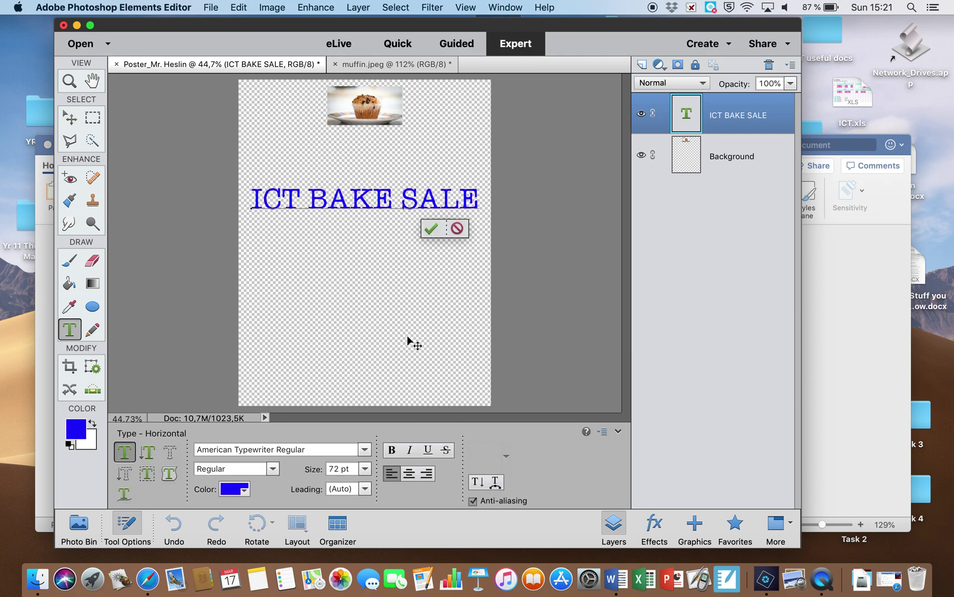
pyautogui.press('v')
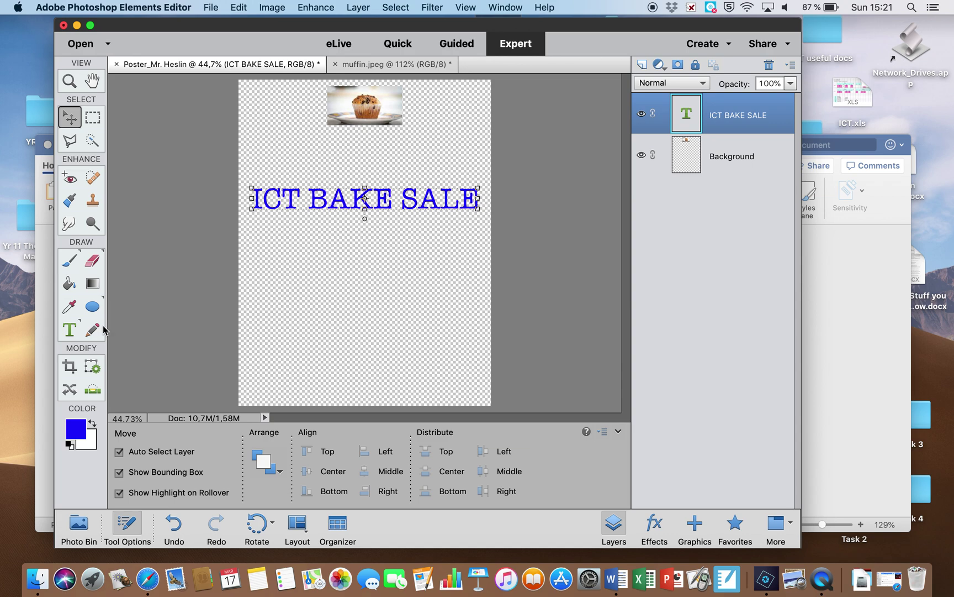
pyautogui.click(70, 330)
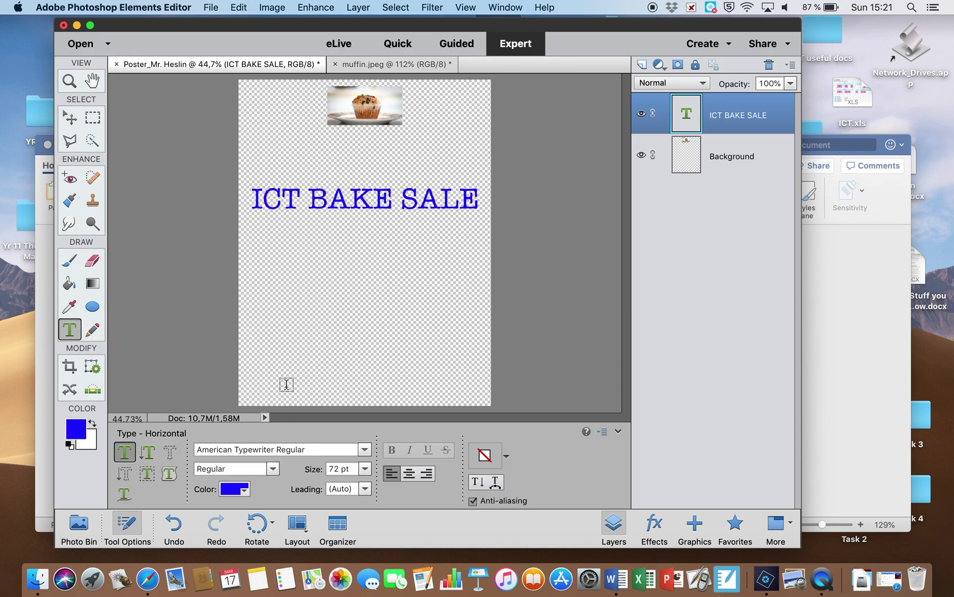
# - Switch to the Word lesson and find step 9 on creating the ICT Bake Sale text
pyautogui.click(848, 341)
pyautogui.scroll(2, 644, 385)
pyautogui.scroll(-2, 645, 385)
pyautogui.scroll(-5, 644, 385)
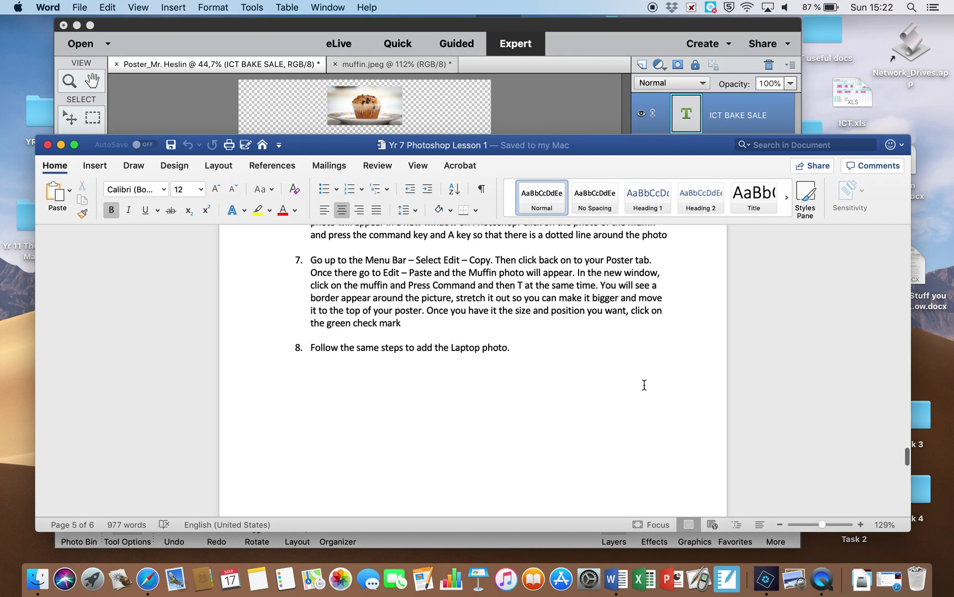
pyautogui.scroll(-7, 644, 385)
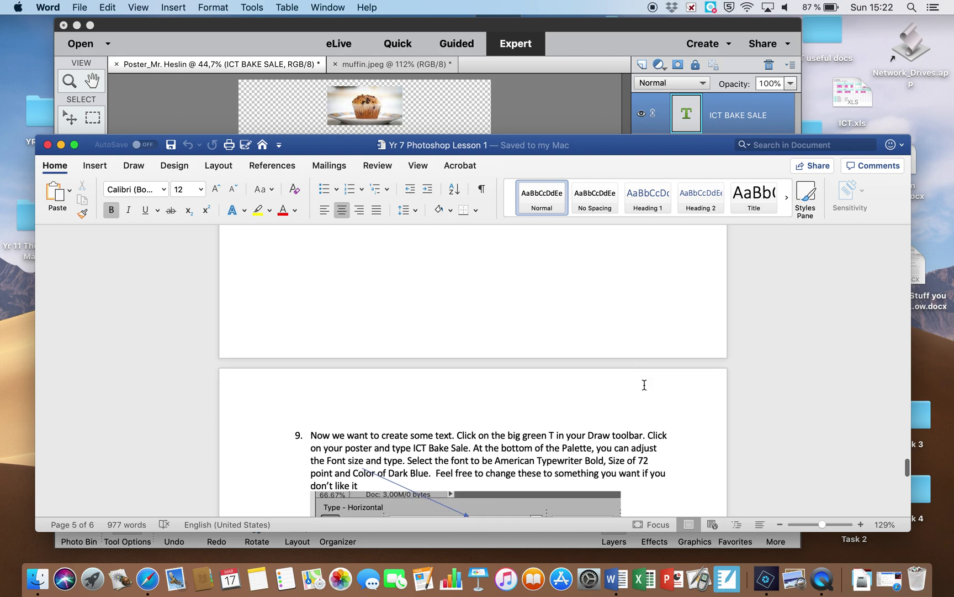
# - Read step 10 of the Word lesson about the Hub text, and switch back to the poster in Photoshop Elements
pyautogui.scroll(-7, 644, 385)
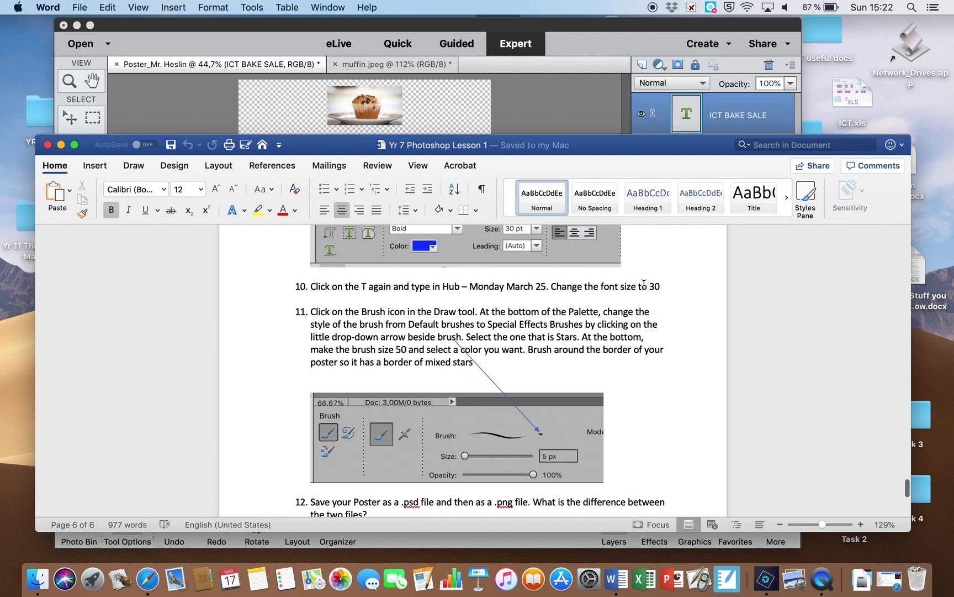
pyautogui.click(222, 44)
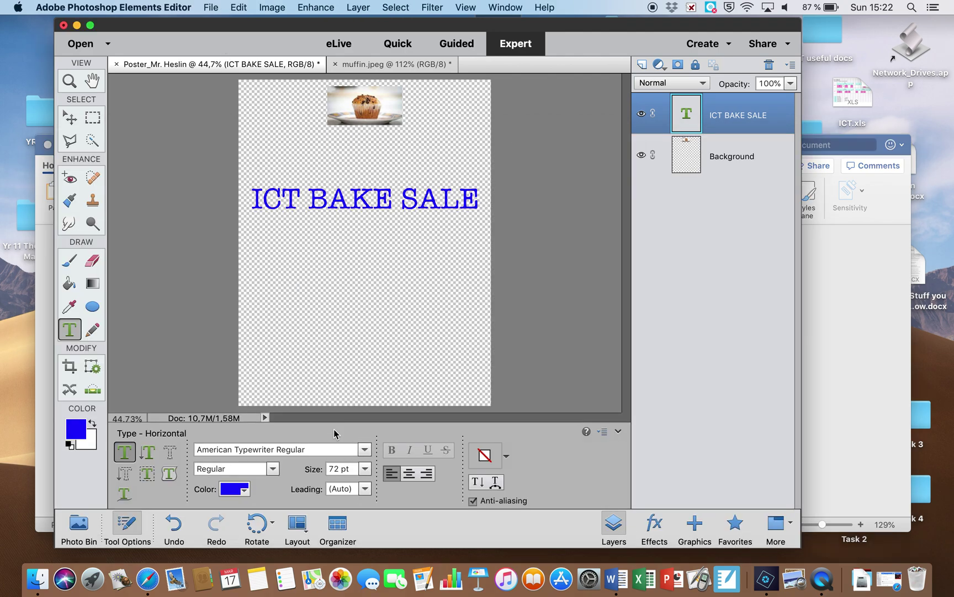
# - Try a 30 pt font size on the ICT BAKE SALE title and undo the change
pyautogui.click(366, 469)
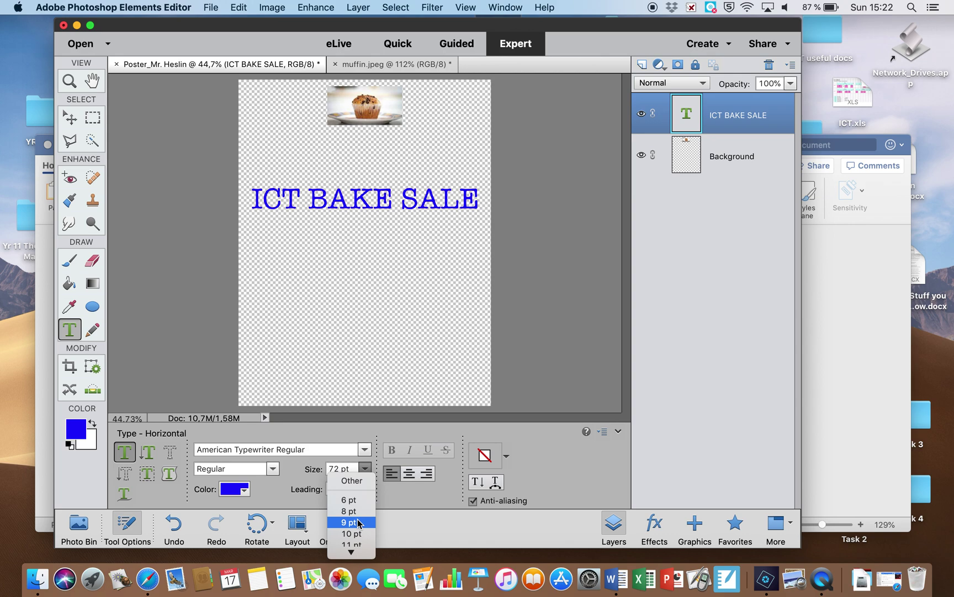
pyautogui.scroll(-5, 357, 522)
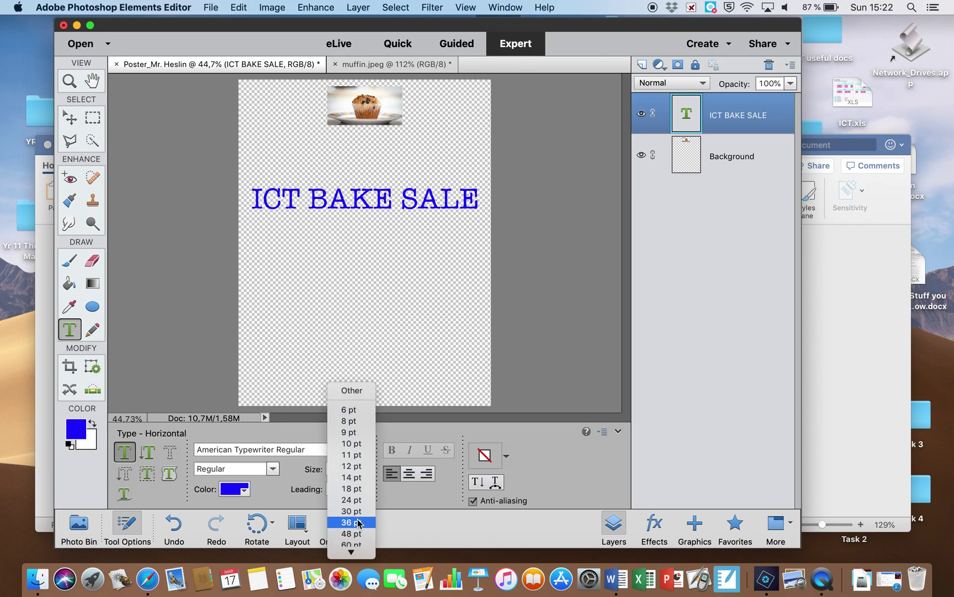
pyautogui.click(356, 511)
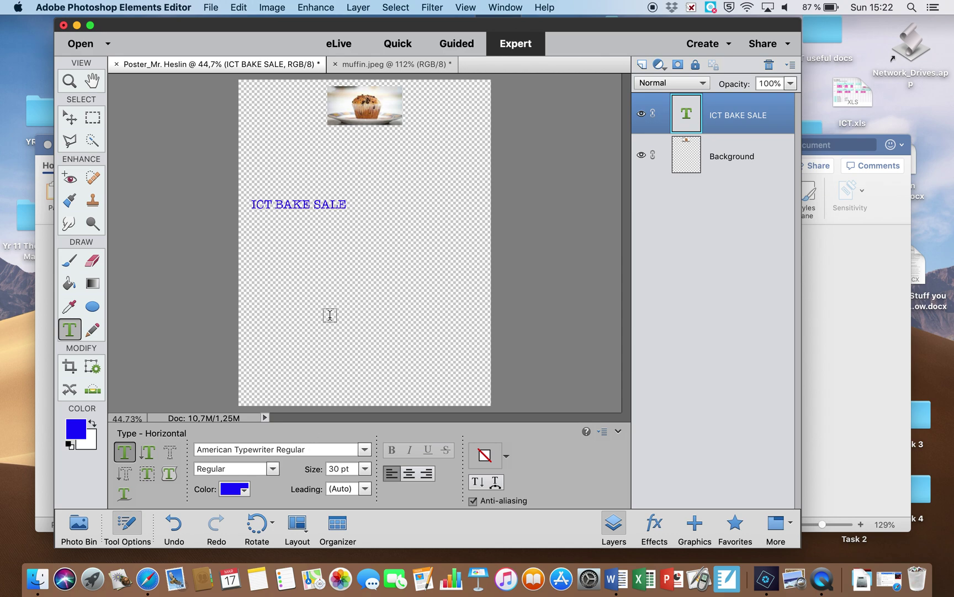
pyautogui.click(239, 7)
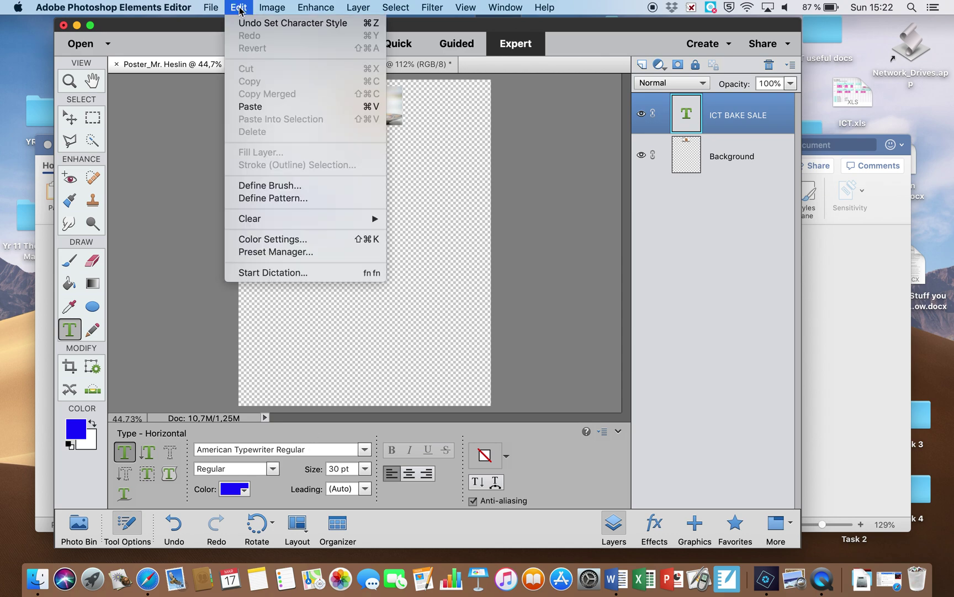
pyautogui.click(247, 24)
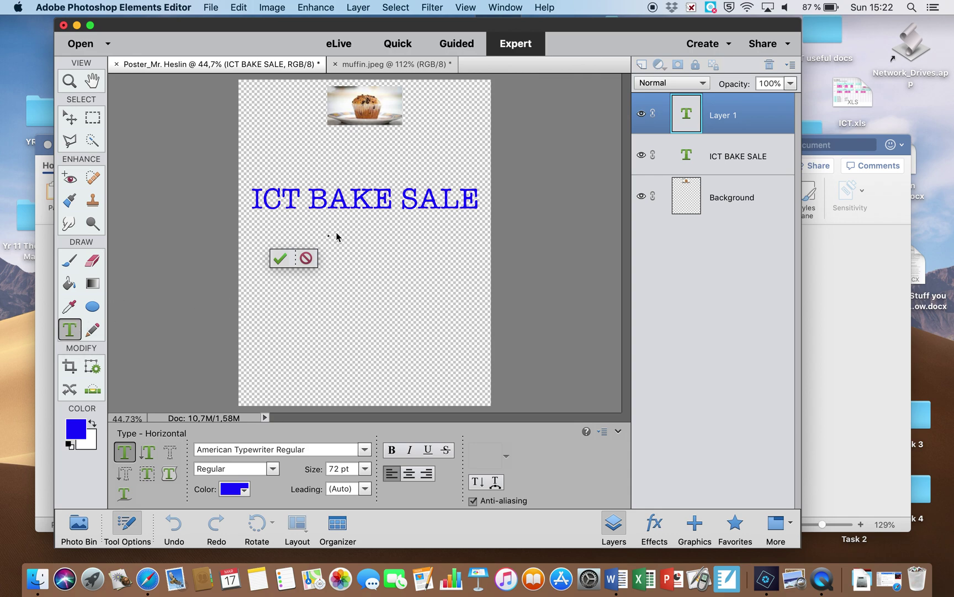
# - Add a two-line text layer below the title reading "where: Hub" and "when: March 18"
pyautogui.write('where')
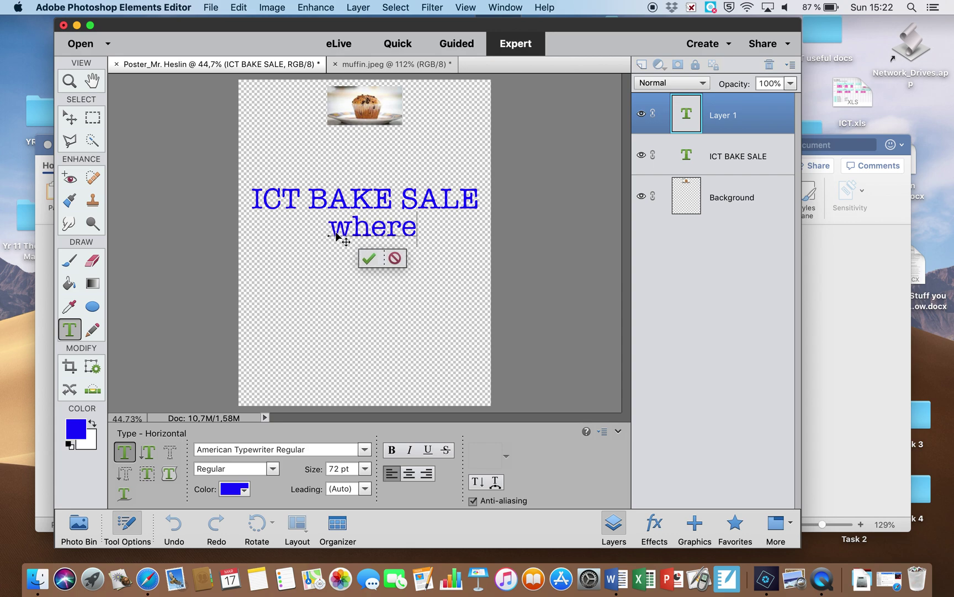
pyautogui.write(': Hub')
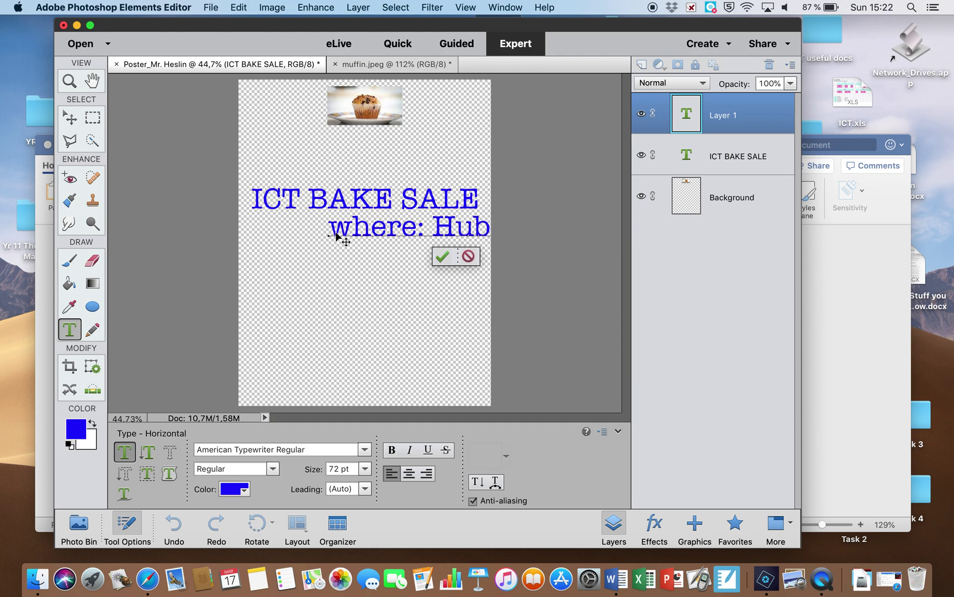
pyautogui.press('Return')
pyautogui.write('when')
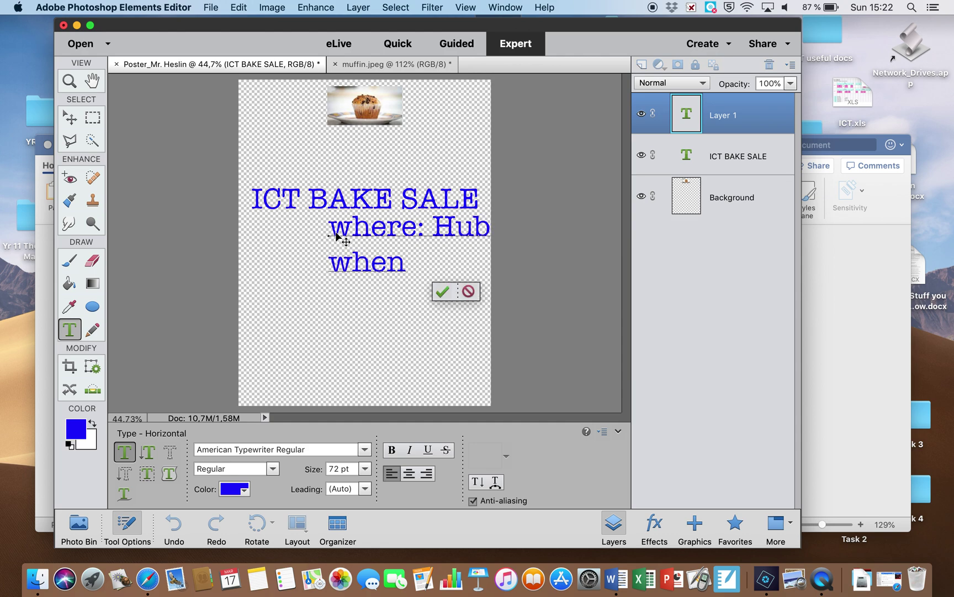
pyautogui.write(':')
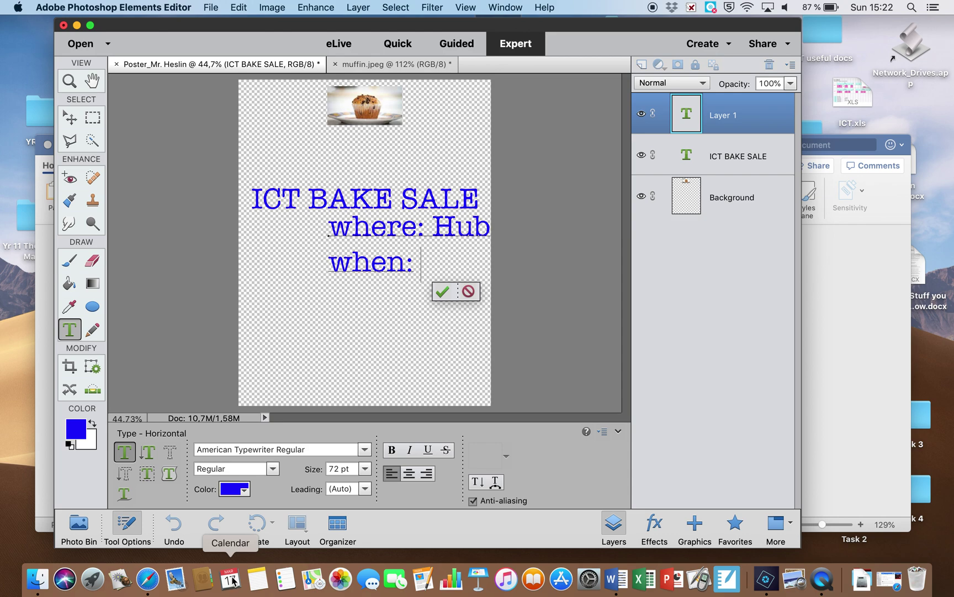
pyautogui.write('March')
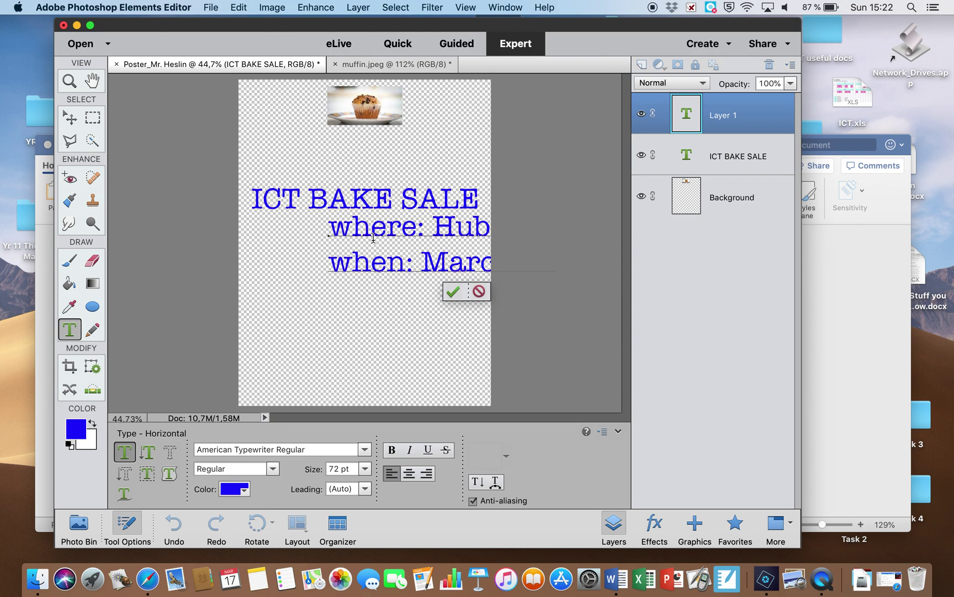
# - Commit the where/when text and move it to the poster's left edge below the title so both lines fit
pyautogui.click(370, 228)
pyautogui.click(382, 231)
pyautogui.click(241, 9)
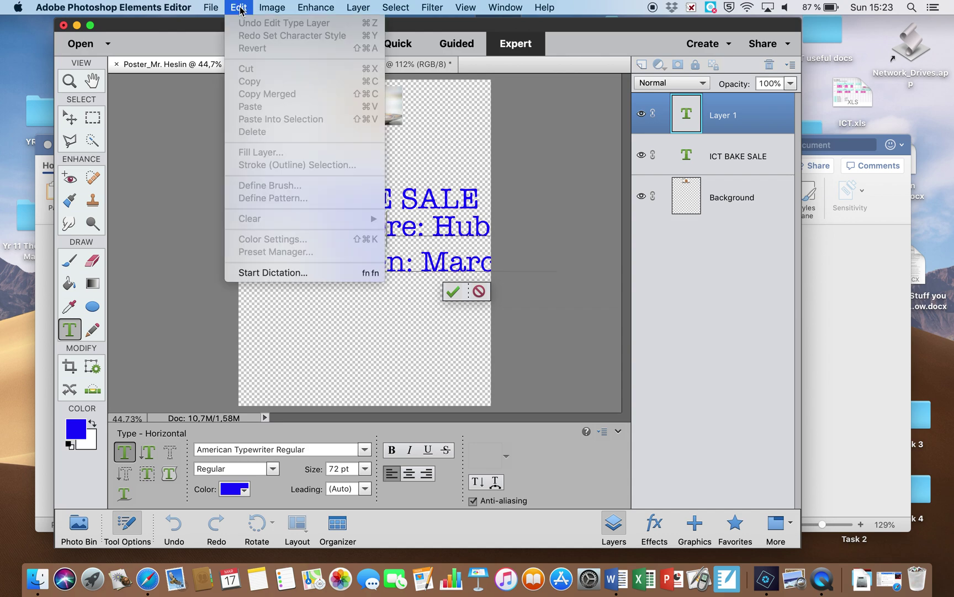
pyautogui.moveTo(273, 8)
pyautogui.moveTo(285, 37)
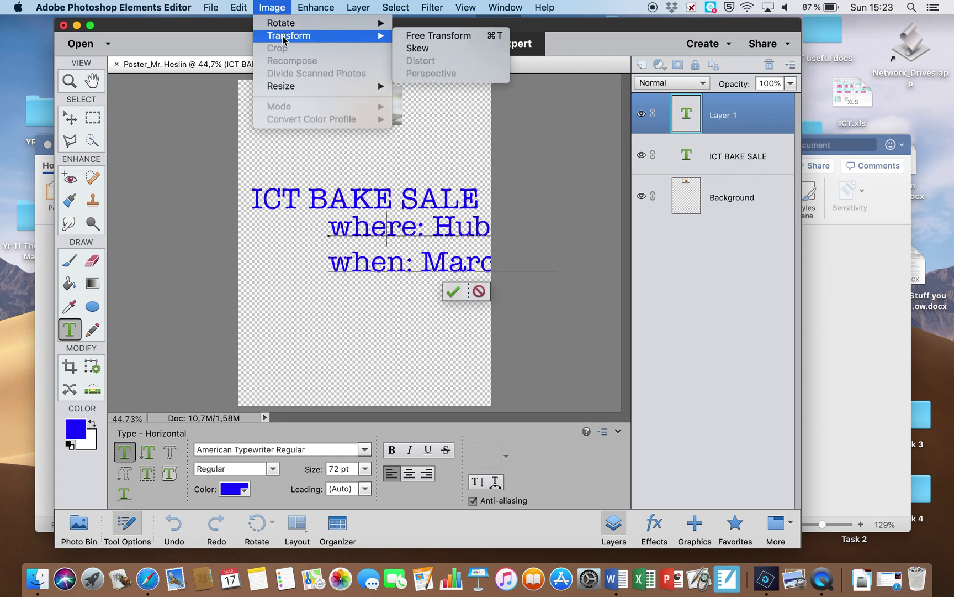
pyautogui.click(414, 36)
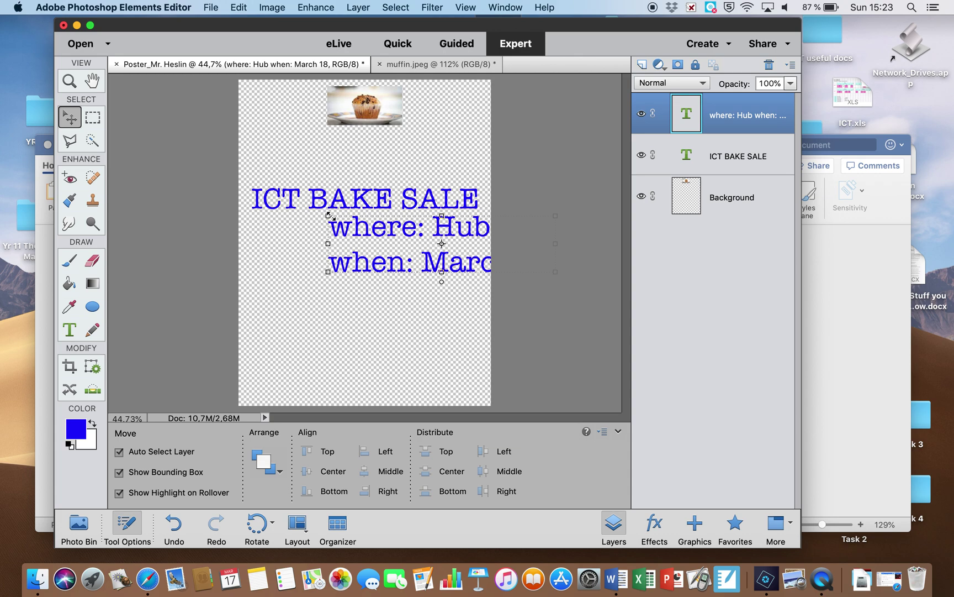
pyautogui.moveTo(344, 223); pyautogui.dragTo(266, 236)
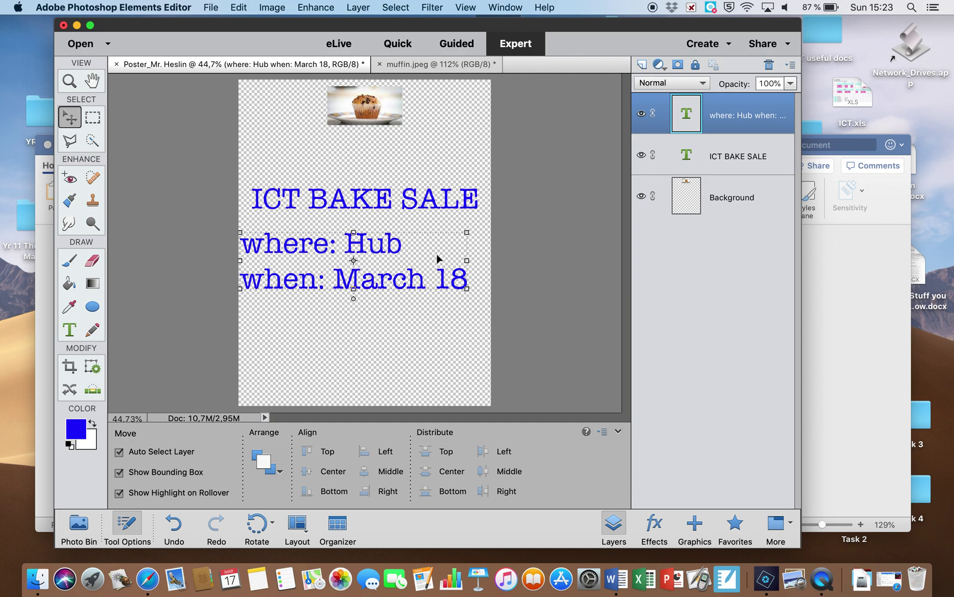
# - Scale the where/when text proportionally to about 65% and apply the transformation
pyautogui.moveTo(467, 257)
pyautogui.mouseDown()
pyautogui.moveTo(452, 260)
pyautogui.moveTo(472, 261)
pyautogui.mouseUp()
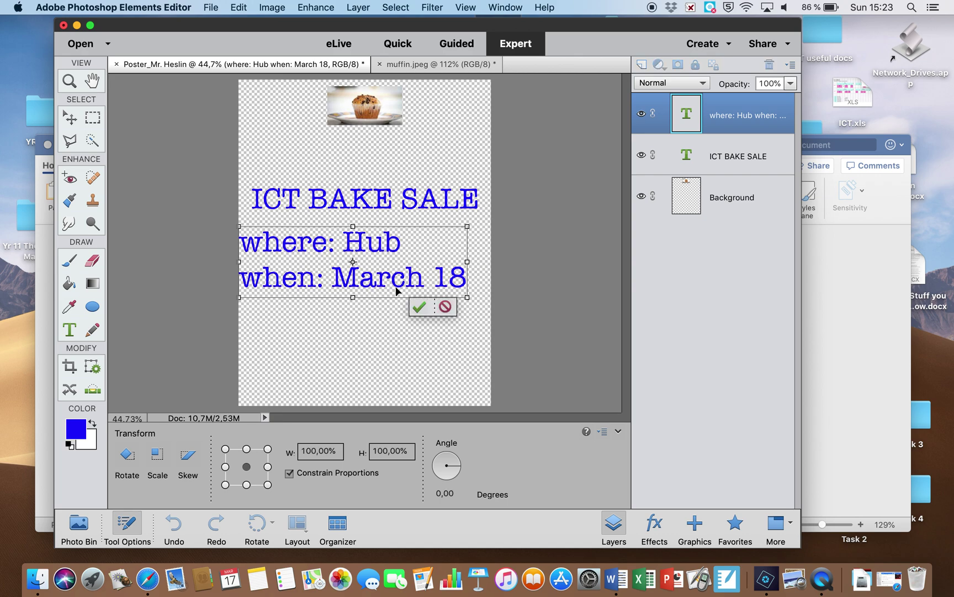
pyautogui.moveTo(468, 296); pyautogui.dragTo(387, 272)
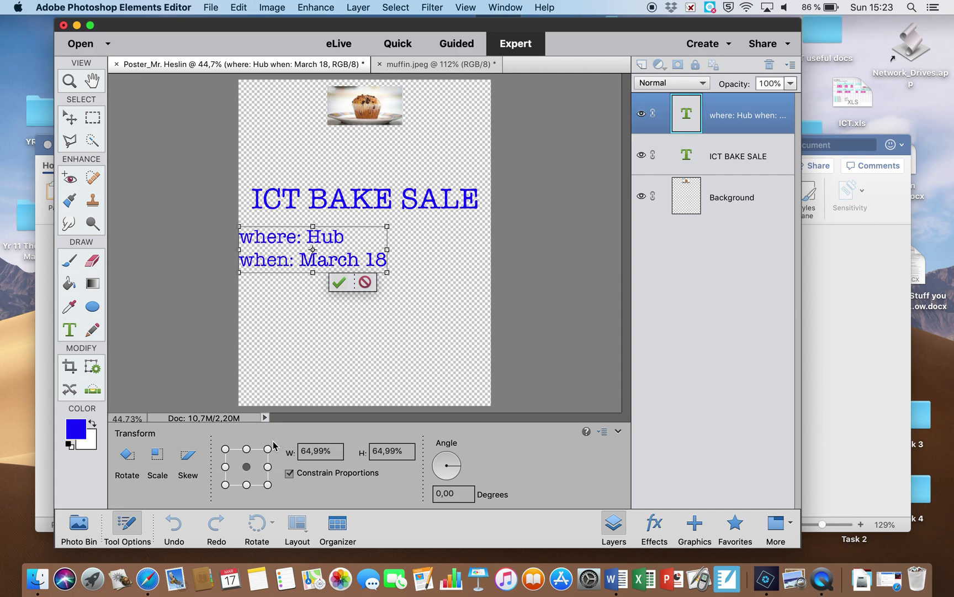
pyautogui.click(69, 330)
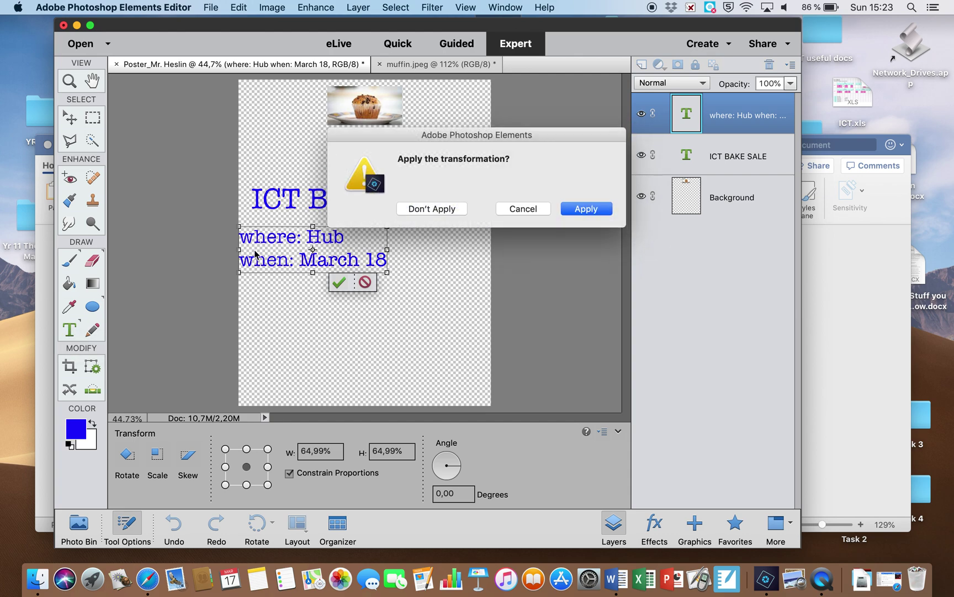
pyautogui.click(584, 209)
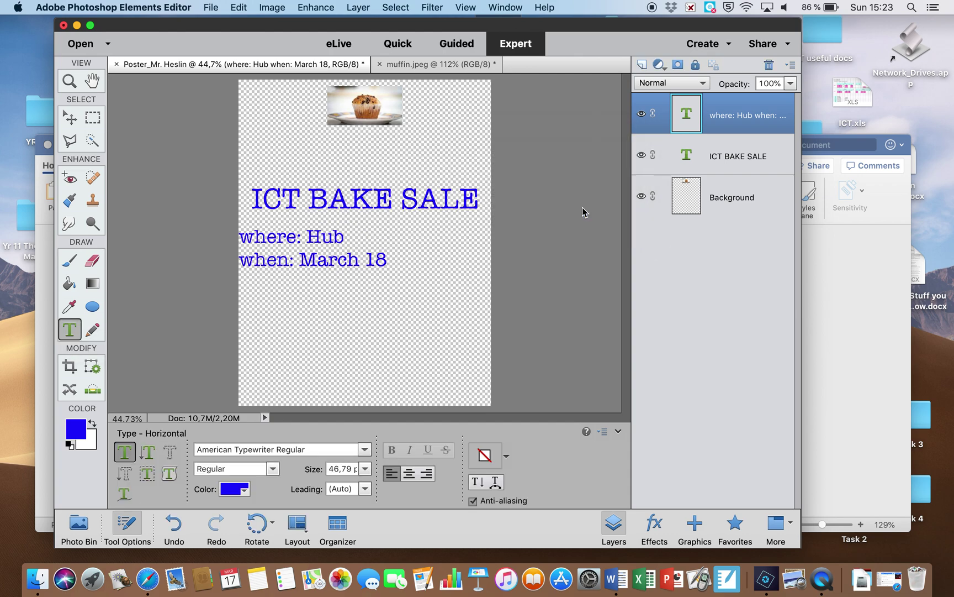
pyautogui.click(315, 250)
pyautogui.click(298, 238)
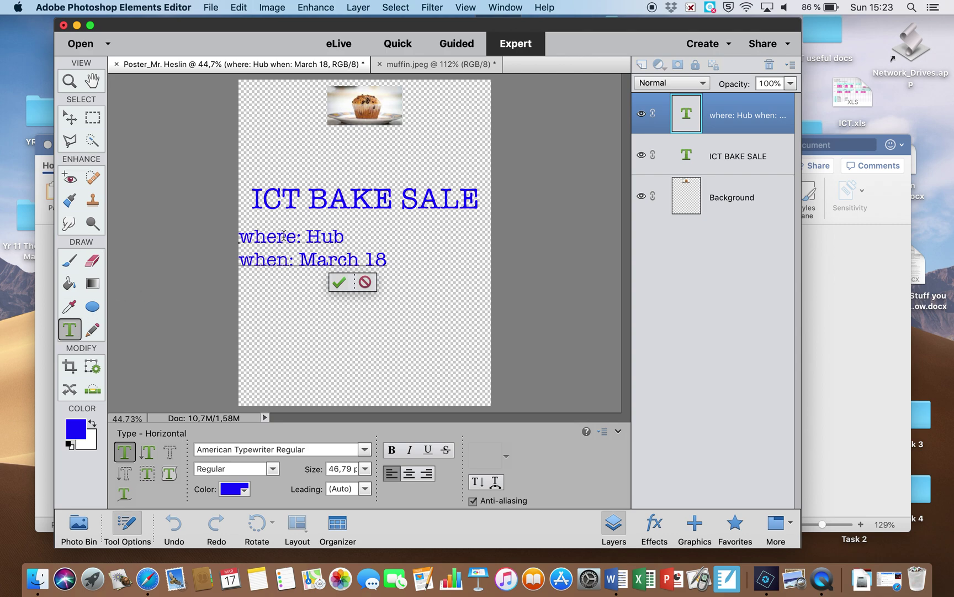
pyautogui.click(242, 8)
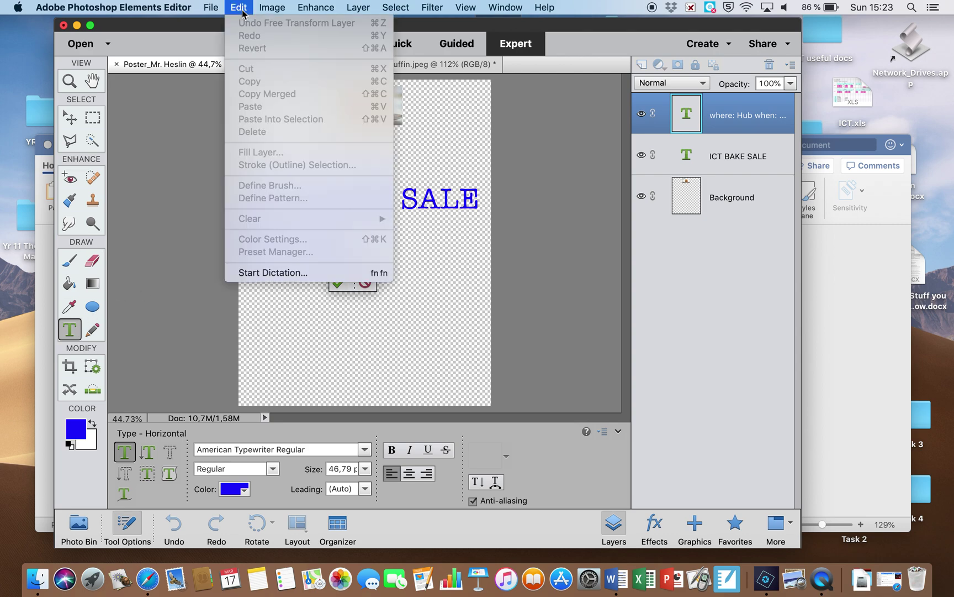
pyautogui.moveTo(211, 9)
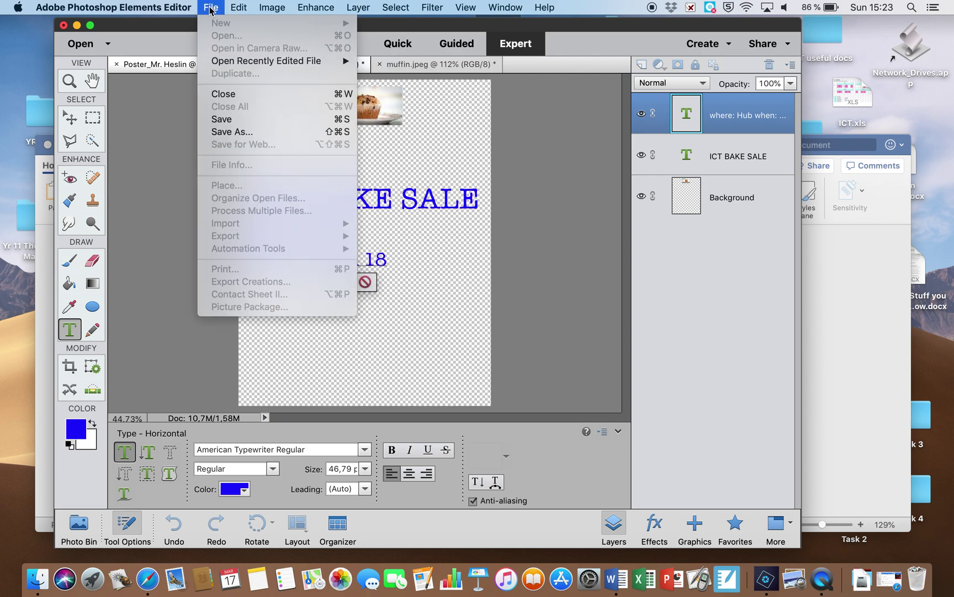
pyautogui.click(390, 262)
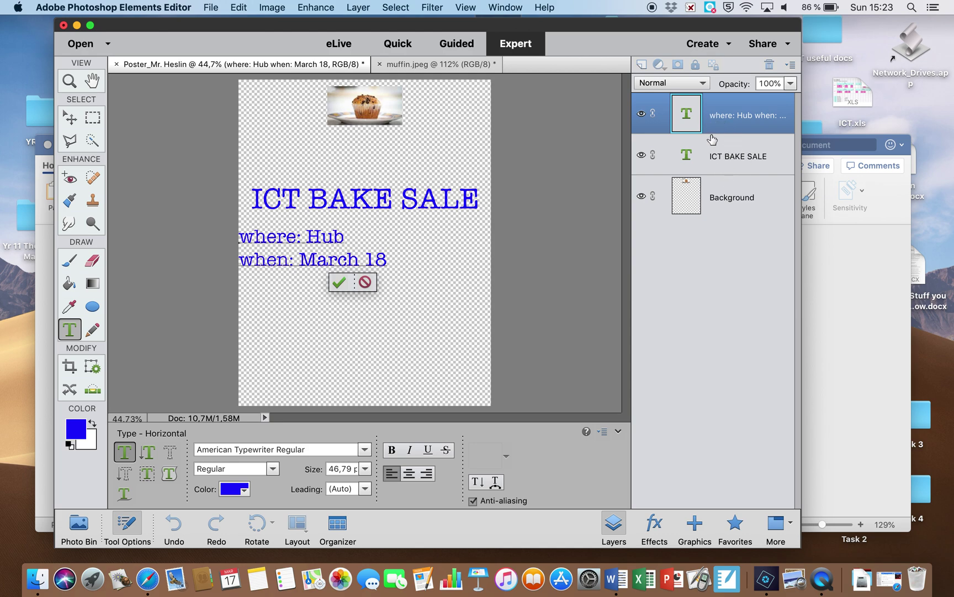
pyautogui.click(695, 121)
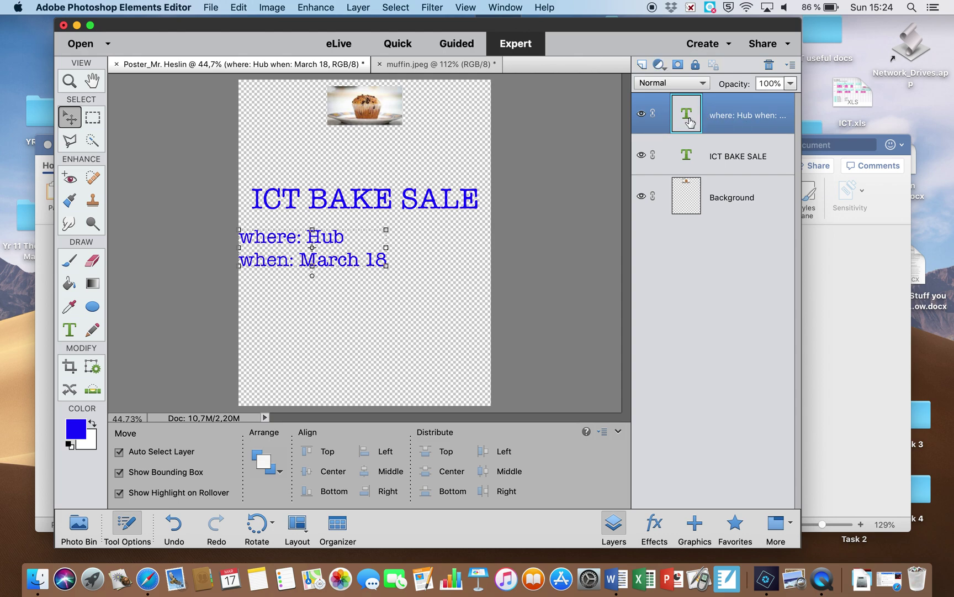
# - Set the font size of the whole where/when text layer to 30 pt with the Type tool
pyautogui.click(69, 330)
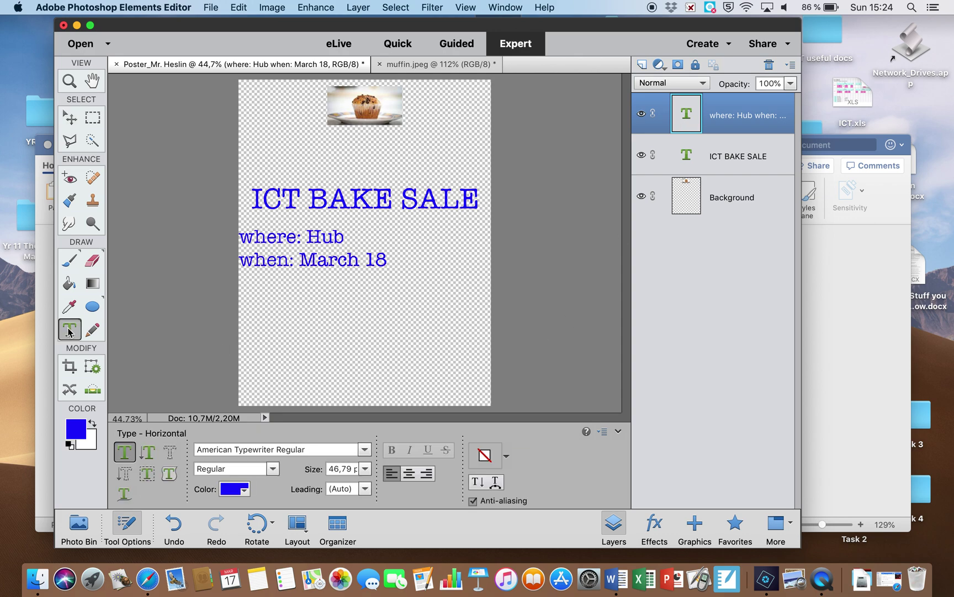
pyautogui.click(365, 450)
pyautogui.click(365, 450)
pyautogui.click(365, 468)
pyautogui.scroll(-5, 362, 523)
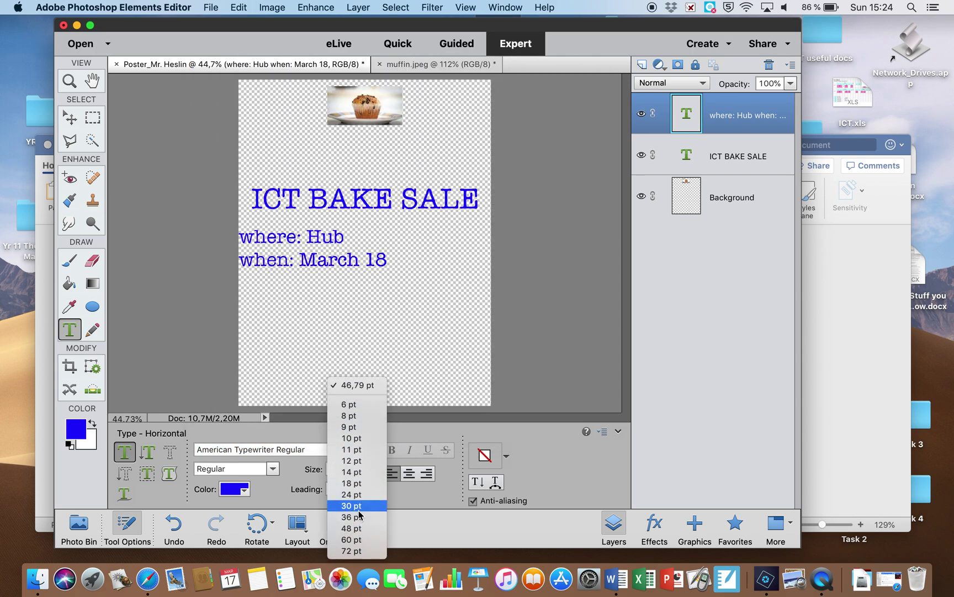
pyautogui.click(358, 505)
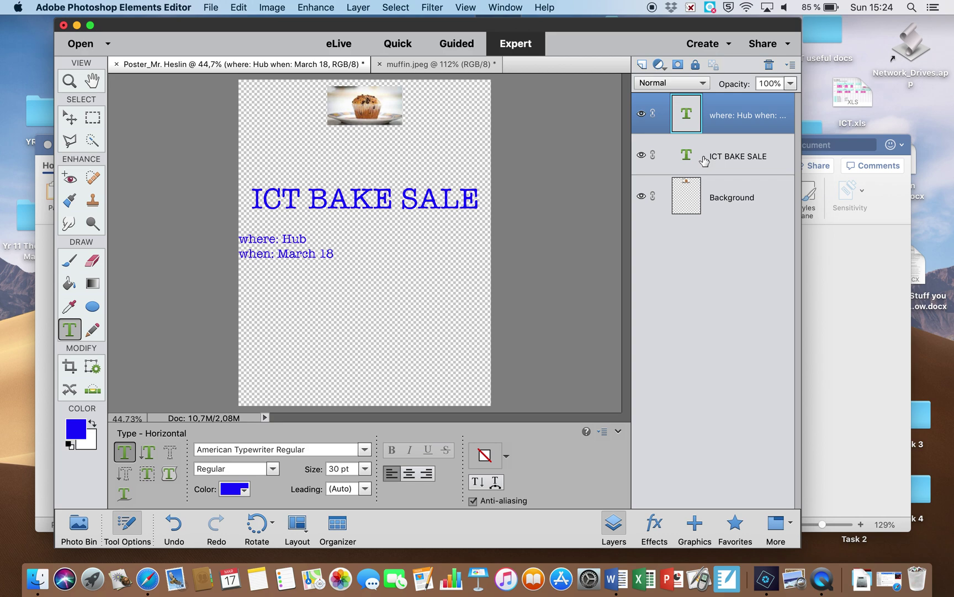
# - Examine how the muffin photo, the title and the where/when text correspond to separate layers by selecting each one in turn
pyautogui.click(326, 201)
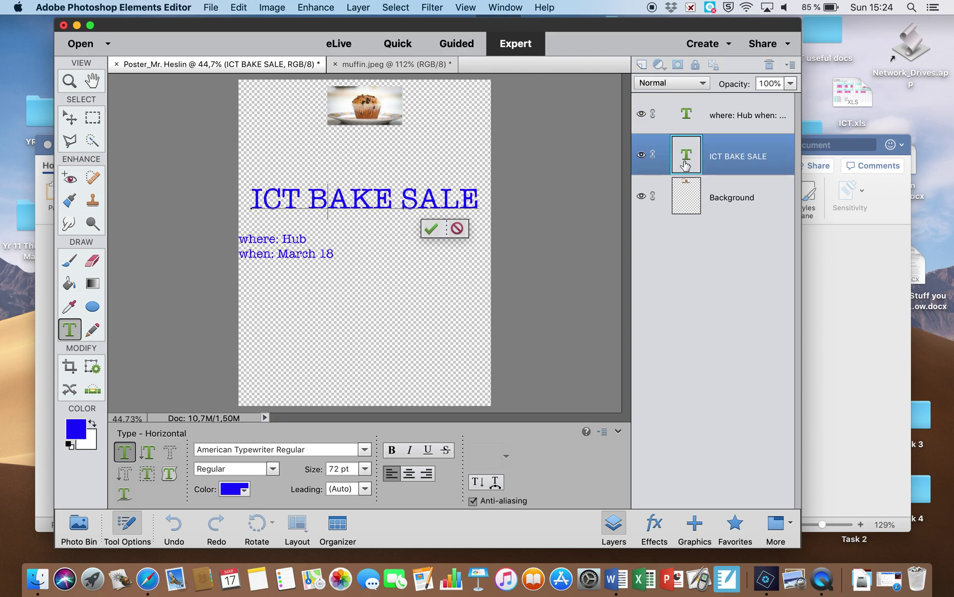
pyautogui.press('Escape')
pyautogui.press('v')
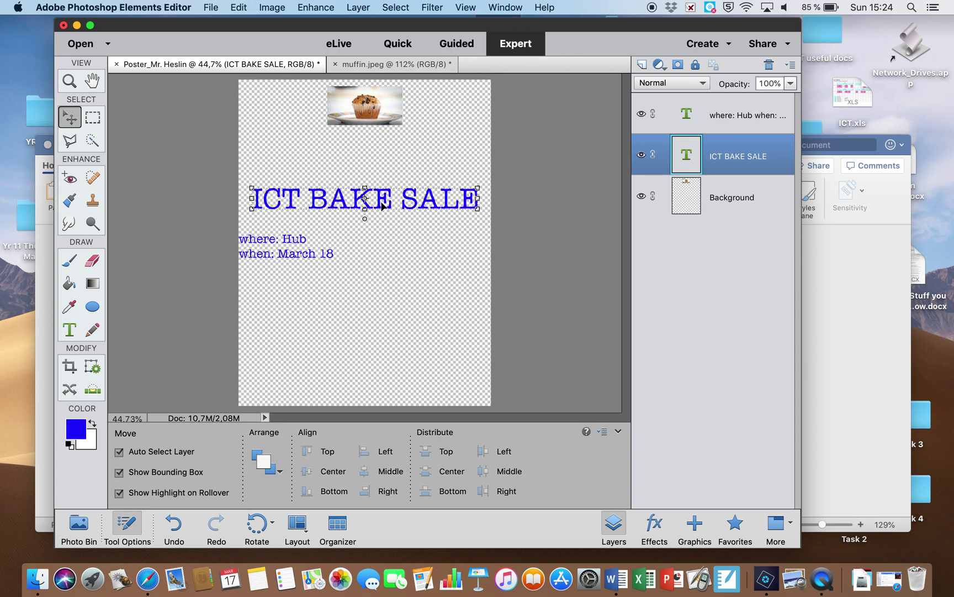
pyautogui.click(283, 243)
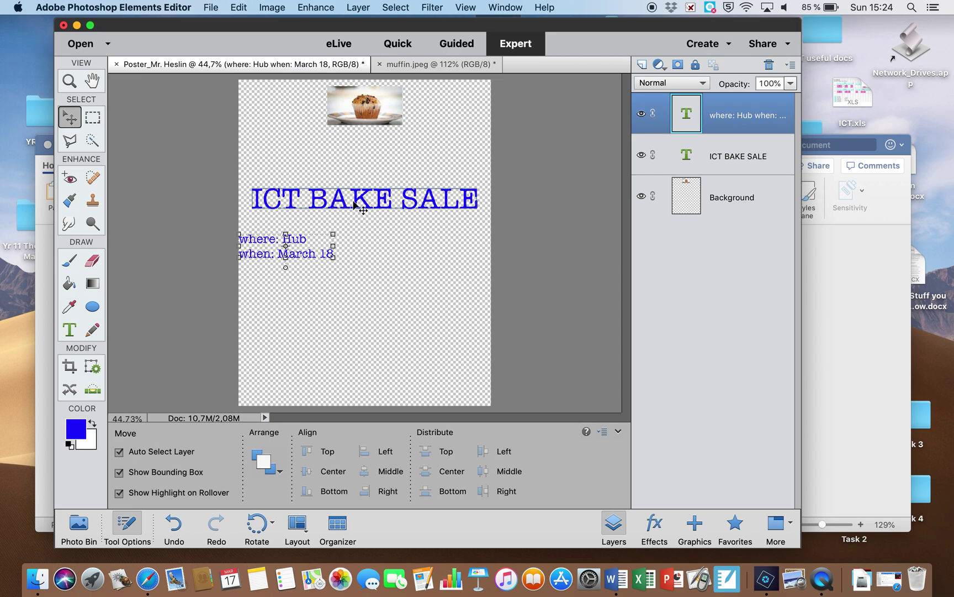
pyautogui.click(373, 199)
pyautogui.click(390, 121)
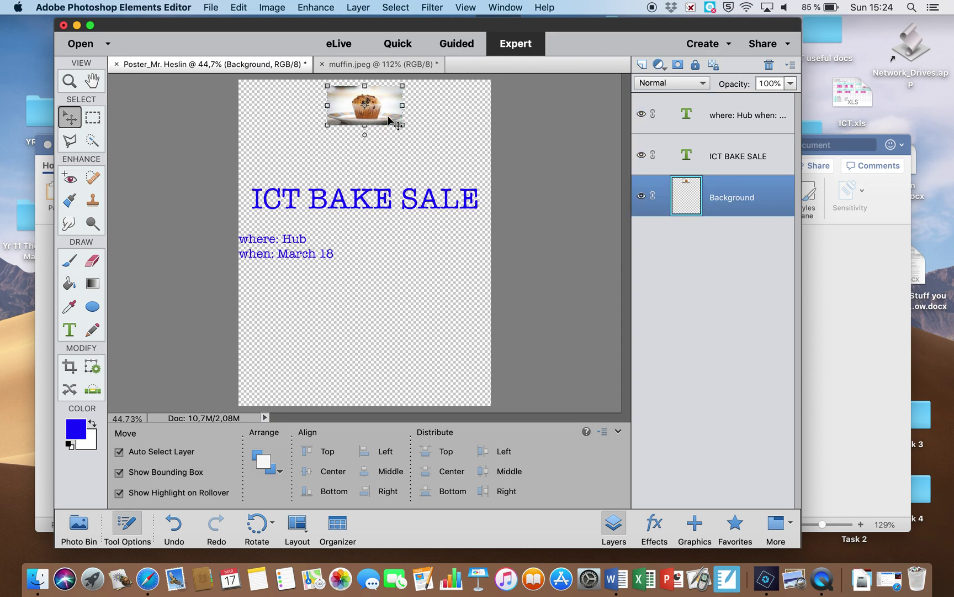
pyautogui.click(371, 197)
pyautogui.click(307, 249)
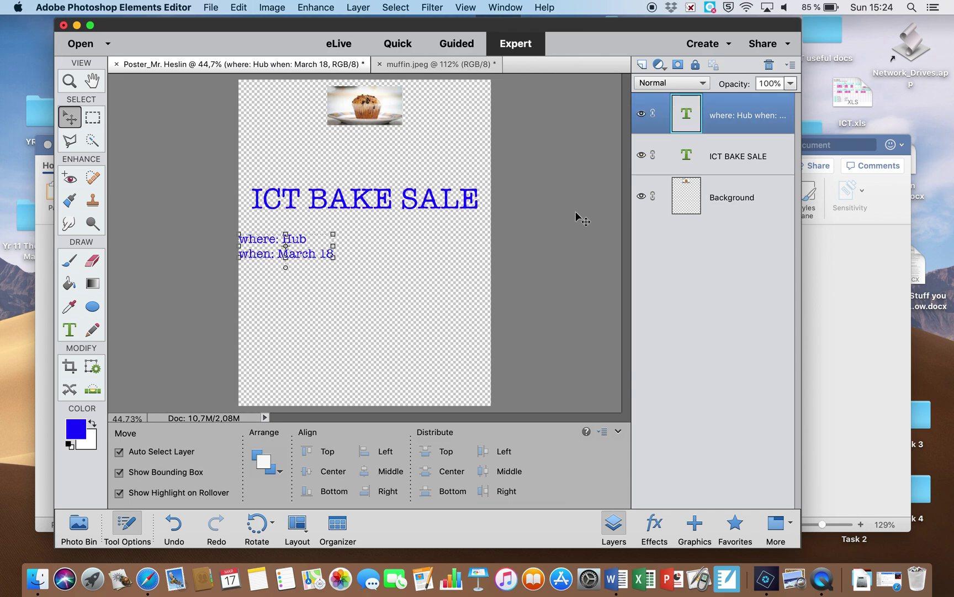
pyautogui.click(702, 196)
pyautogui.click(712, 159)
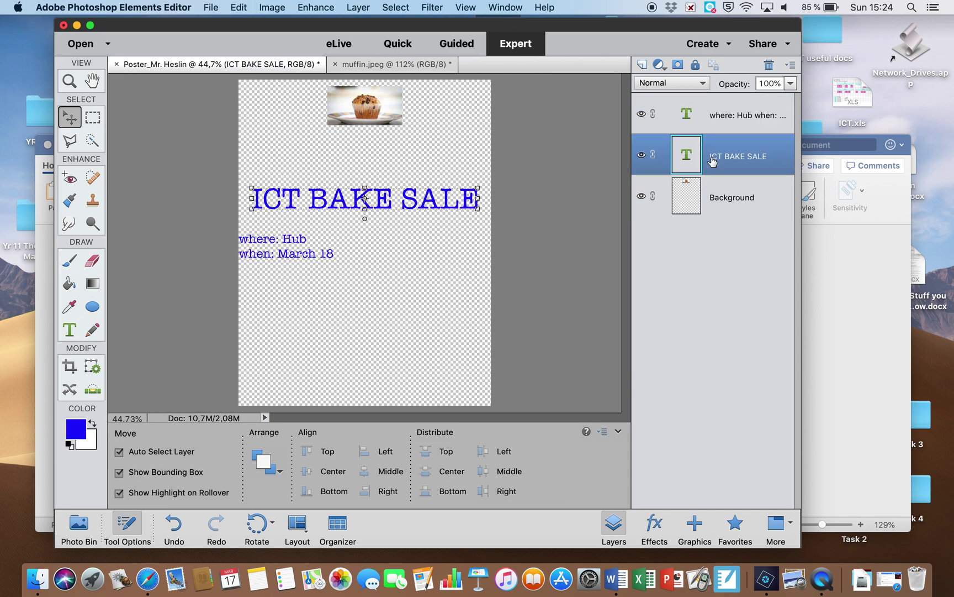
pyautogui.click(717, 125)
pyautogui.click(353, 108)
pyautogui.click(372, 199)
pyautogui.click(314, 250)
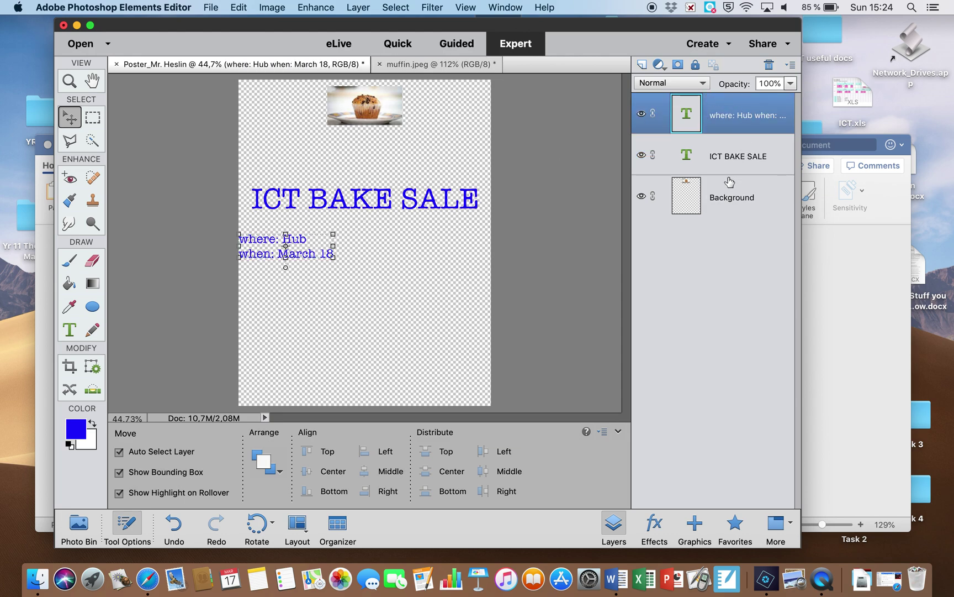
# - Open laptop.jpeg from the Yr 7 Photoshop lesson folder as a separate document
pyautogui.click(70, 329)
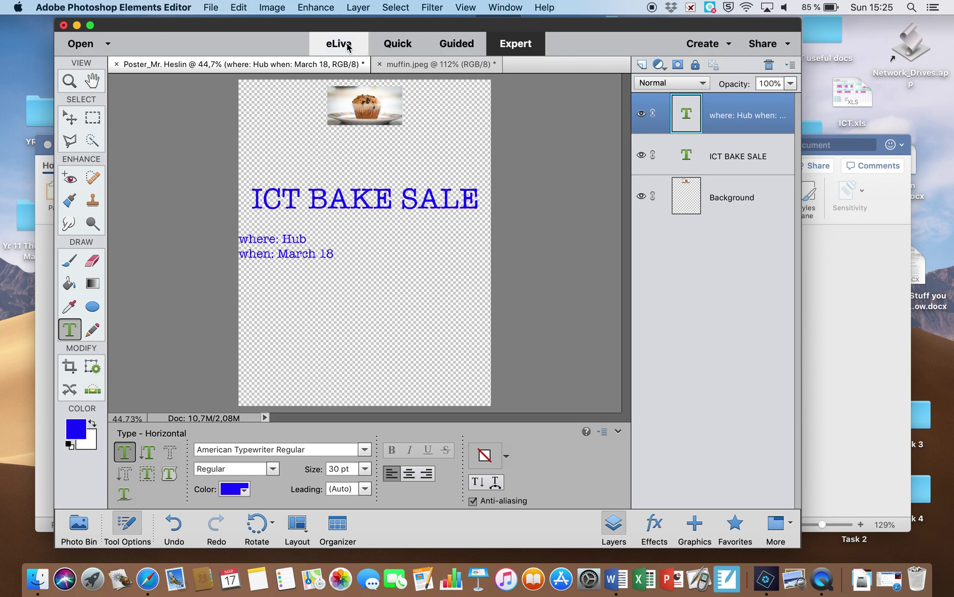
pyautogui.click(467, 64)
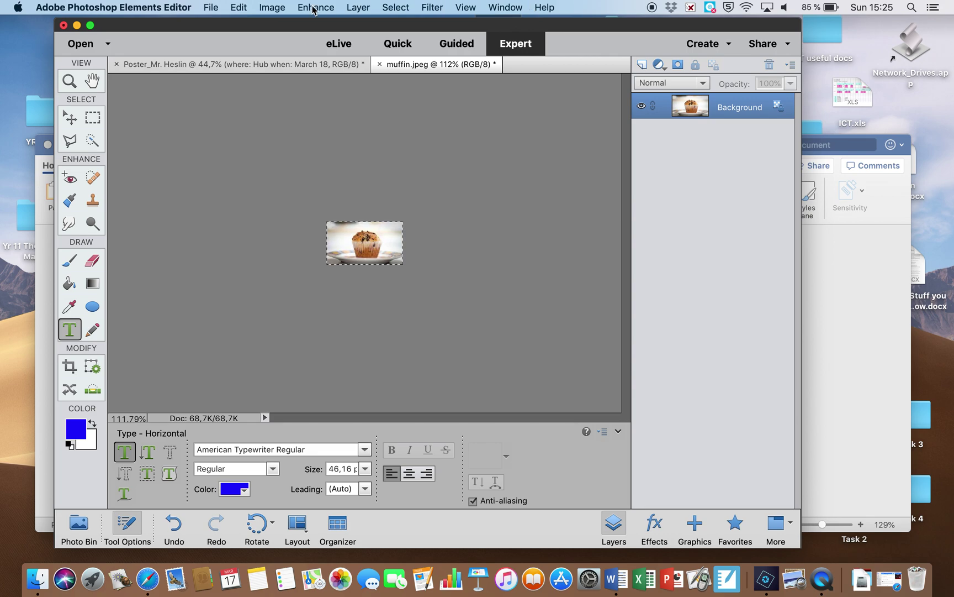
pyautogui.click(213, 8)
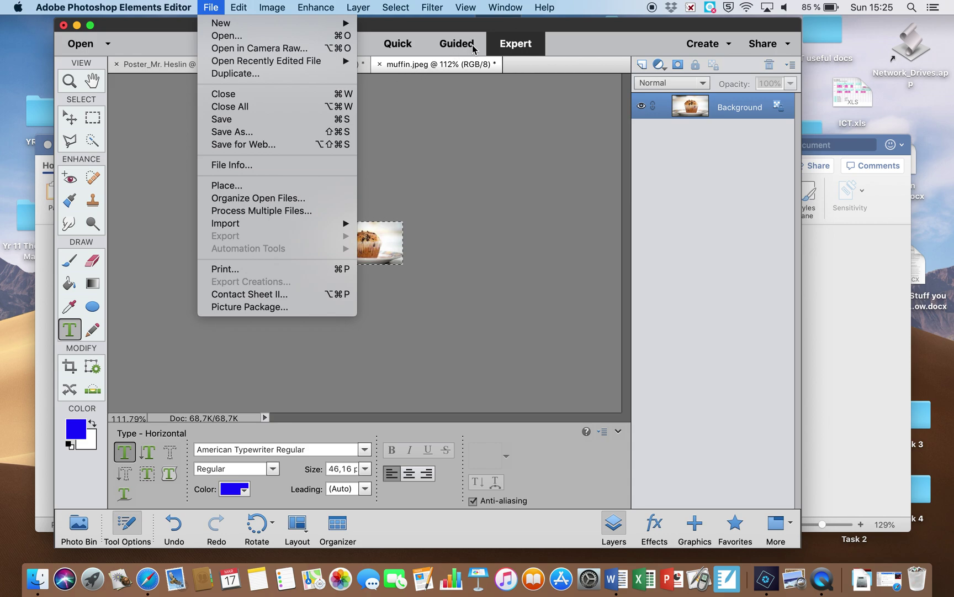
pyautogui.click(596, 45)
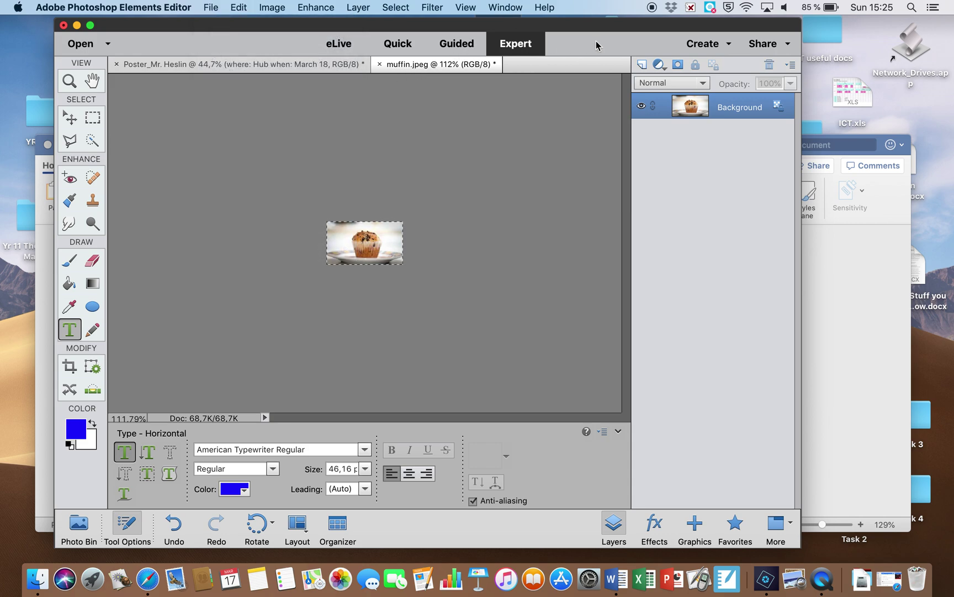
pyautogui.click(213, 9)
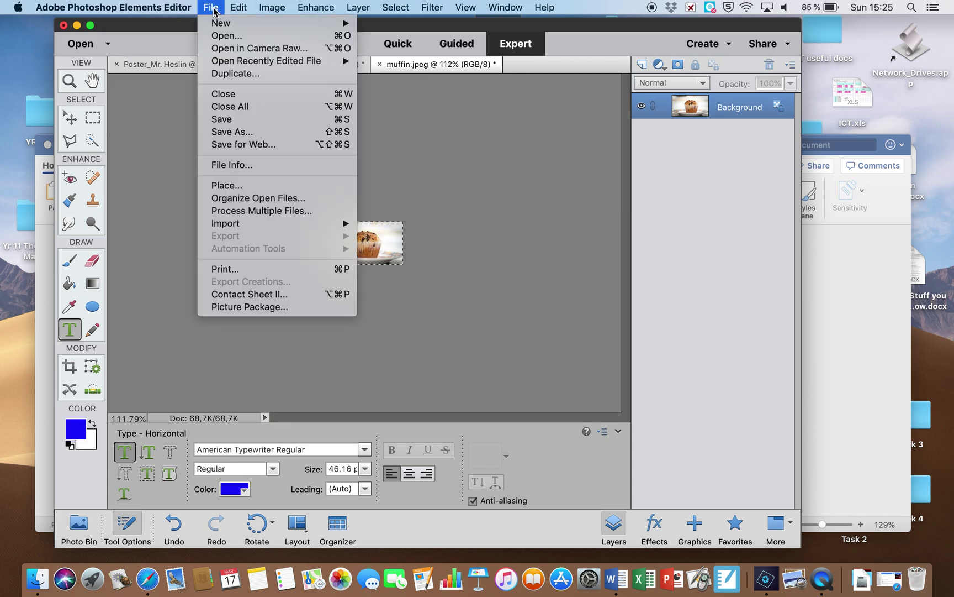
pyautogui.click(224, 36)
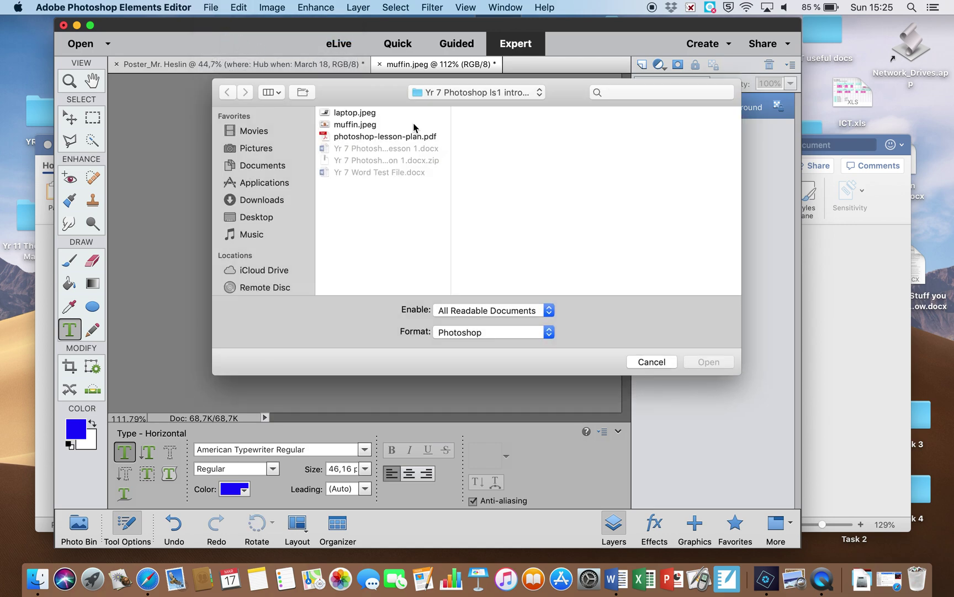
pyautogui.click(379, 115)
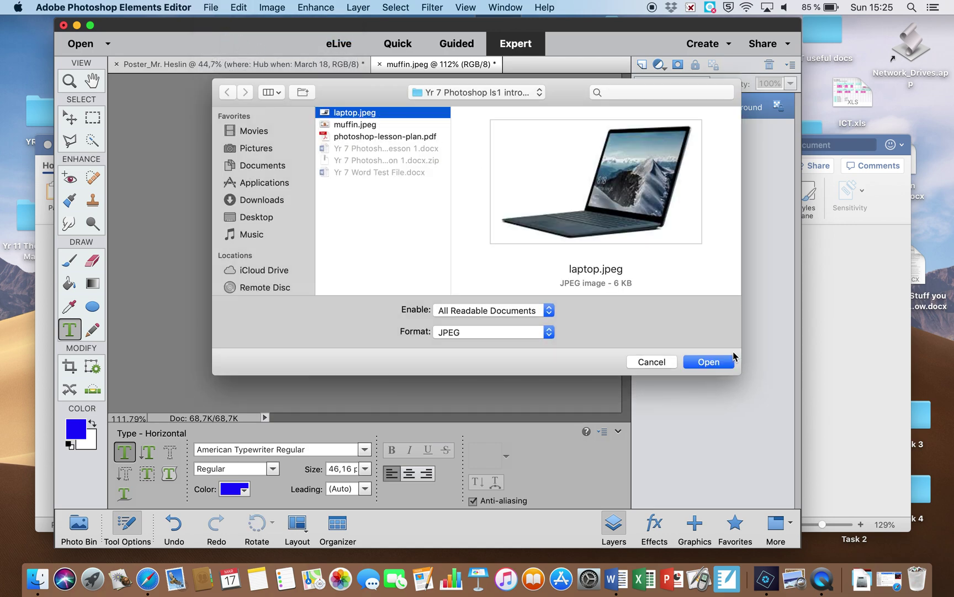
pyautogui.click(708, 362)
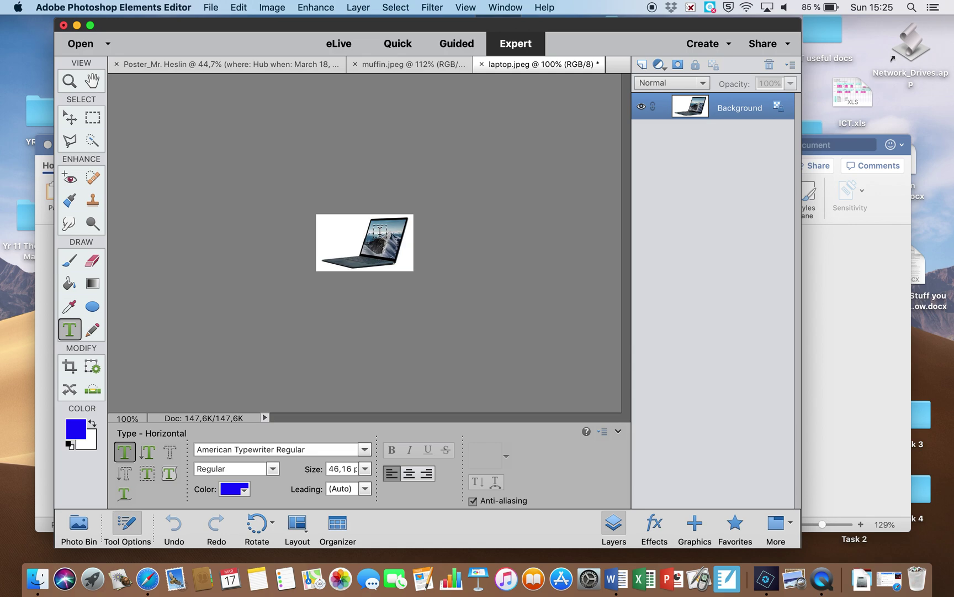
pyautogui.click(326, 242)
pyautogui.click(318, 6)
pyautogui.moveTo(279, 8)
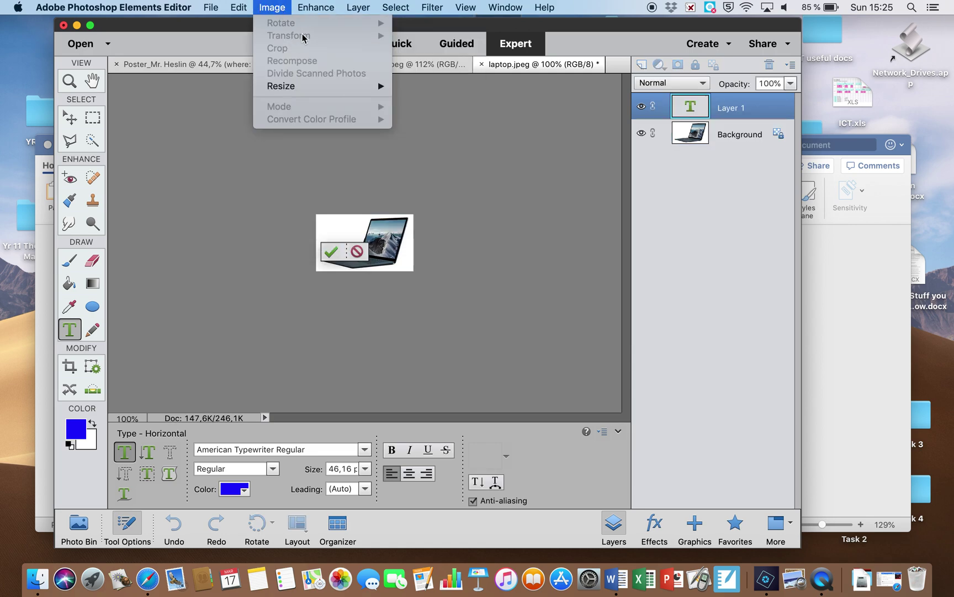
pyautogui.moveTo(307, 8)
pyautogui.click(403, 276)
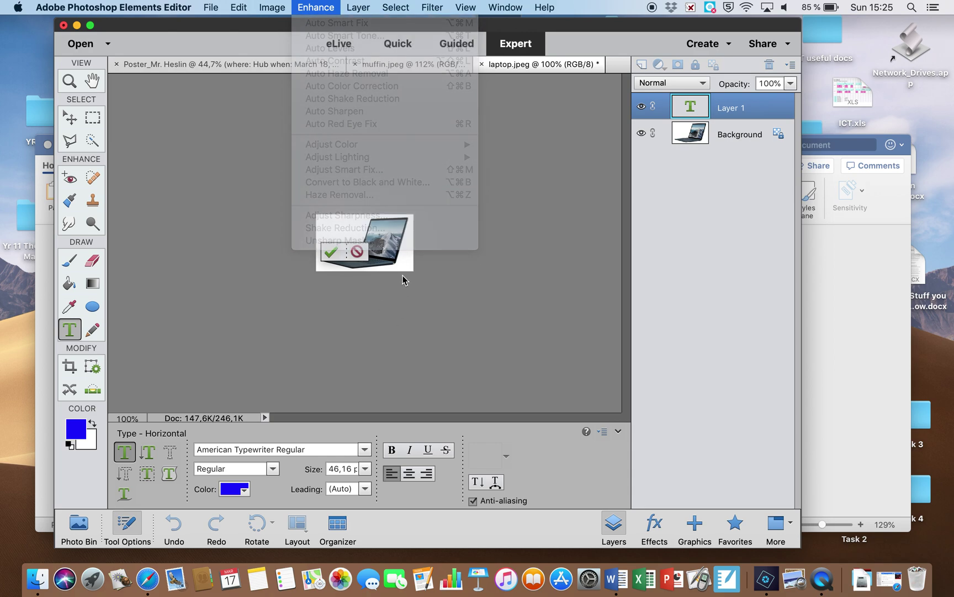
pyautogui.click(332, 251)
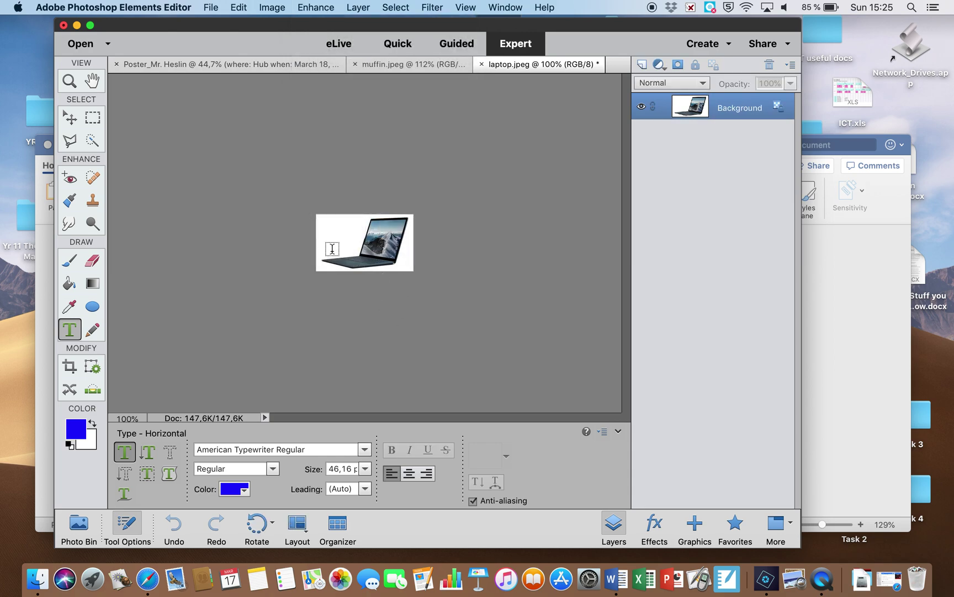
# - Select the entire laptop image and copy it
pyautogui.click(279, 7)
pyautogui.moveTo(275, 10)
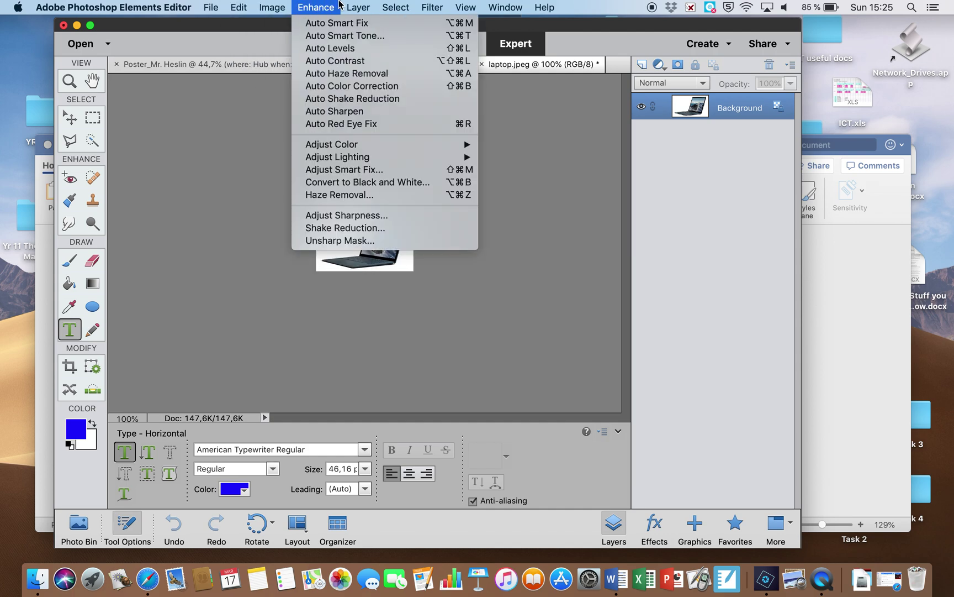
pyautogui.moveTo(351, 8)
pyautogui.moveTo(387, 7)
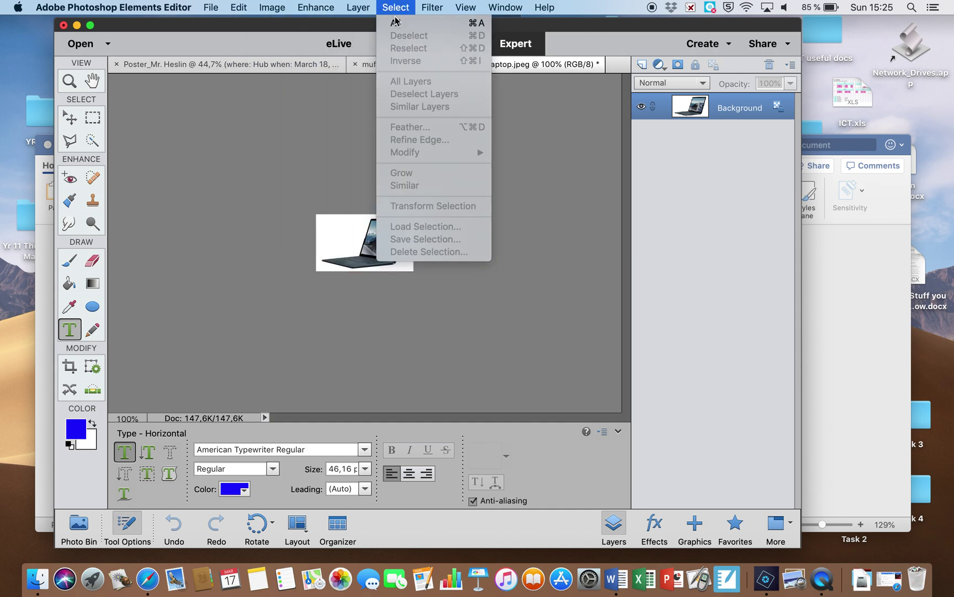
pyautogui.click(395, 21)
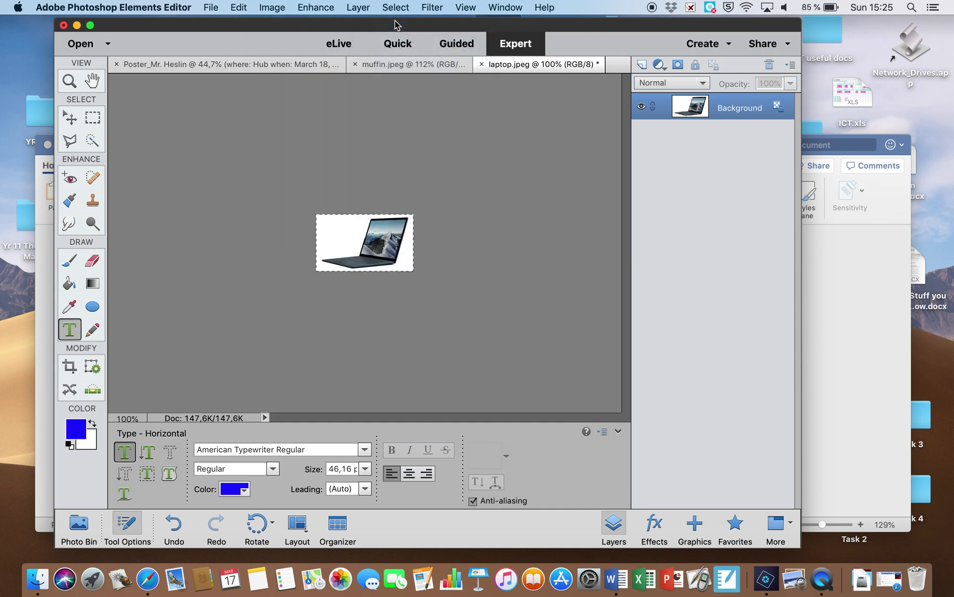
pyautogui.click(238, 6)
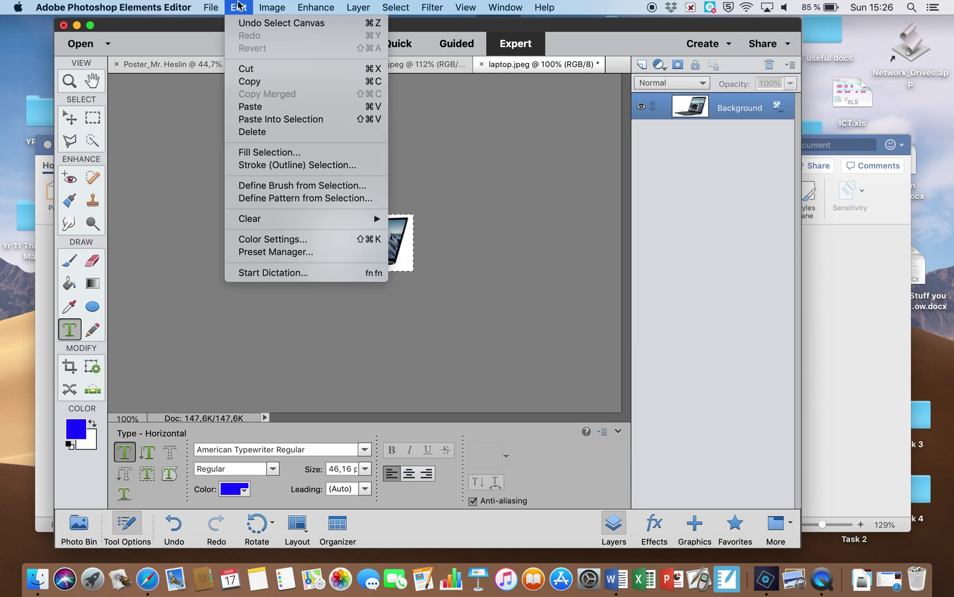
pyautogui.click(251, 81)
# - Paste the copied laptop image into the poster document as a new layer
pyautogui.click(194, 71)
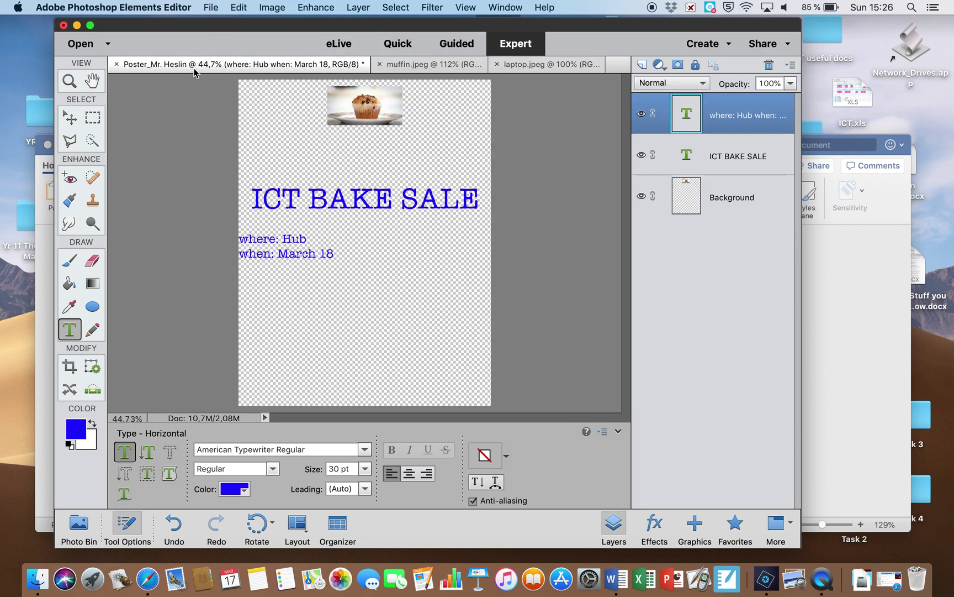
pyautogui.click(239, 8)
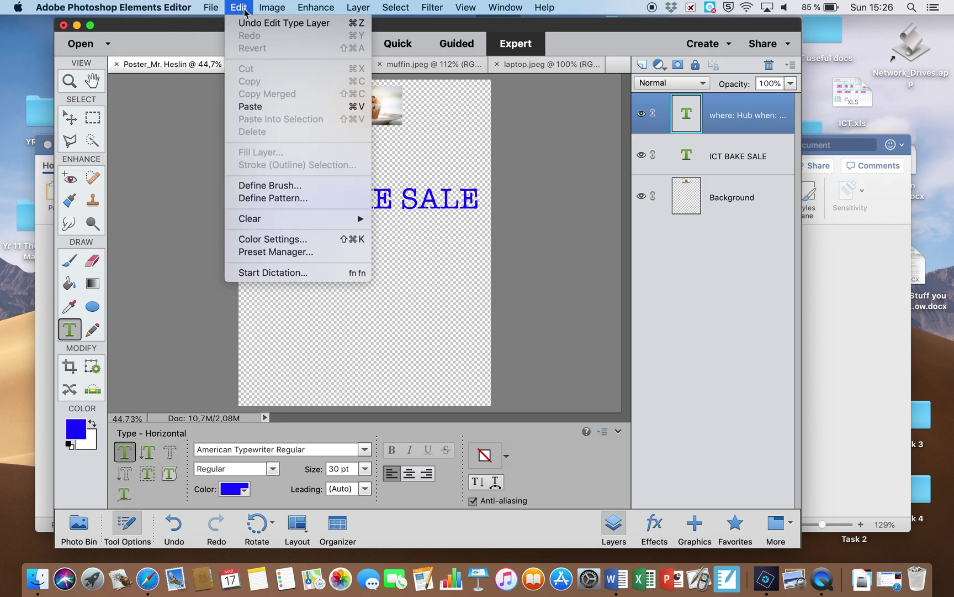
pyautogui.click(268, 108)
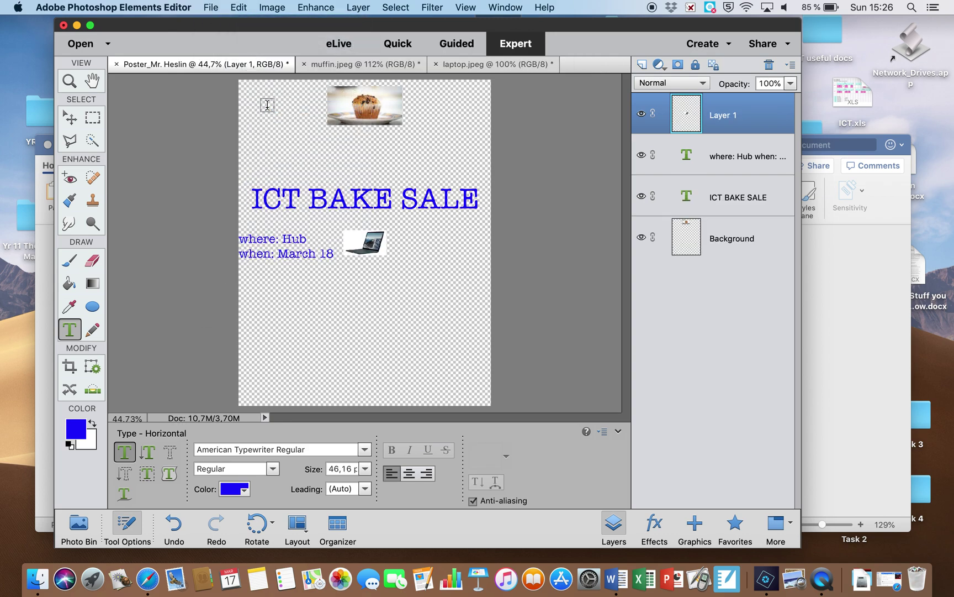
pyautogui.moveTo(364, 230); pyautogui.dragTo(386, 252)
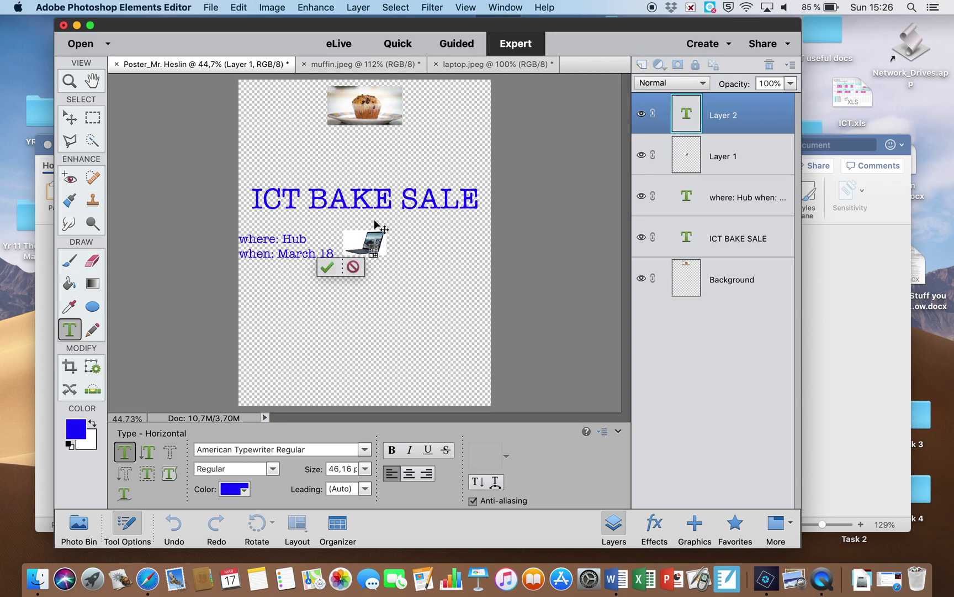
pyautogui.click(353, 267)
pyautogui.click(364, 246)
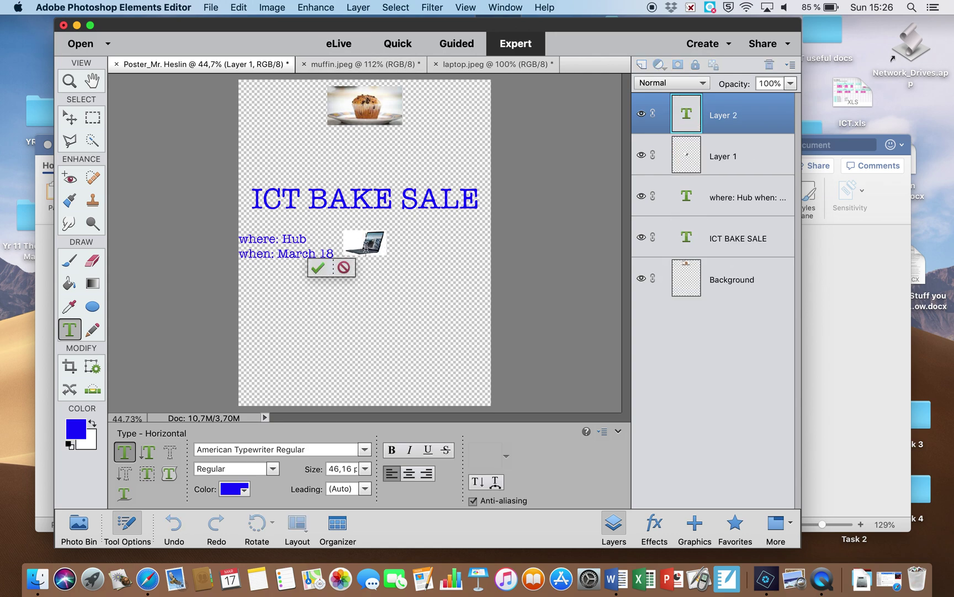
pyautogui.click(390, 8)
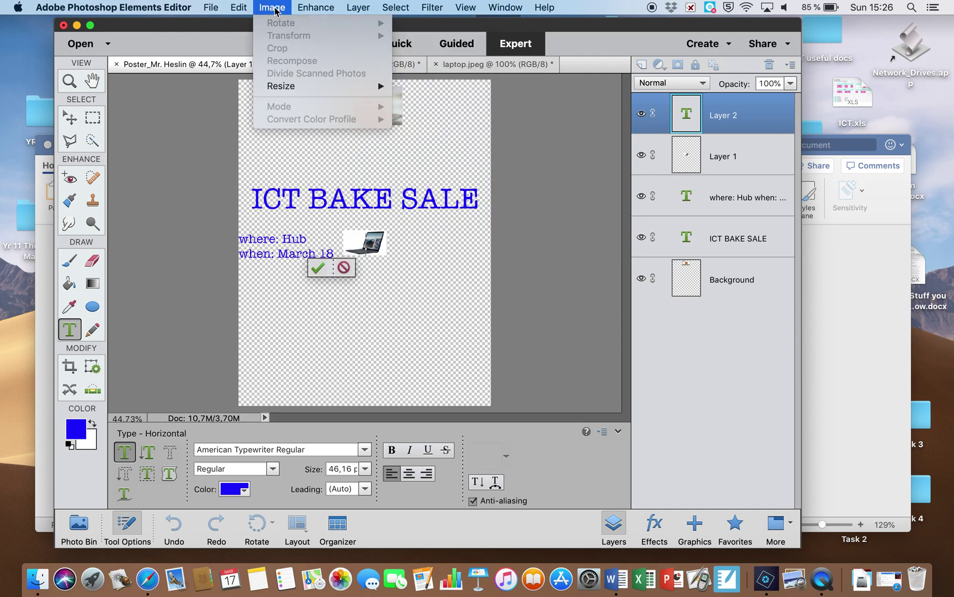
pyautogui.click(368, 257)
pyautogui.click(343, 268)
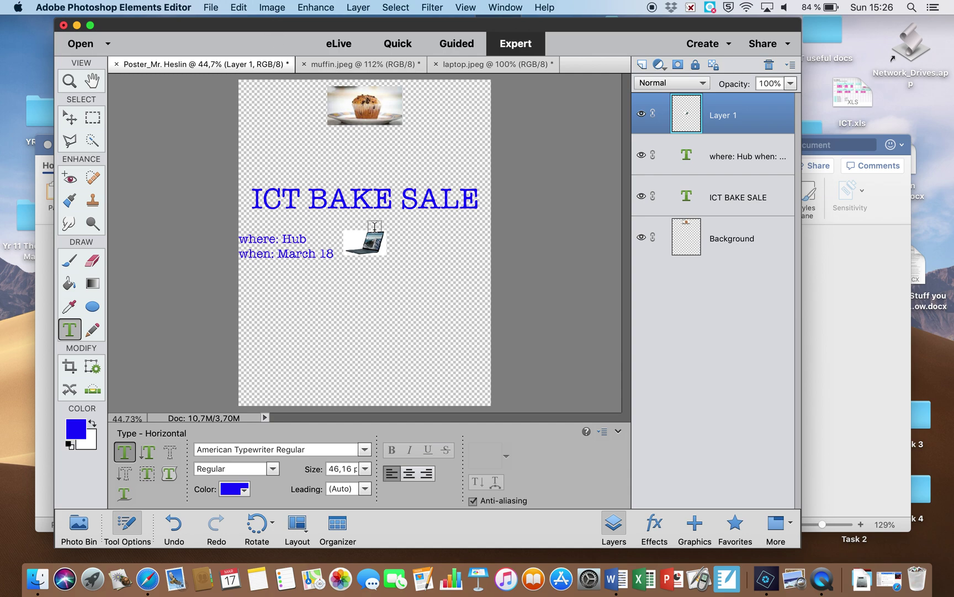
# - Start a Free Transform on the laptop layer and move the image straight down into the blank area below the where/when text
pyautogui.click(283, 8)
pyautogui.moveTo(297, 38)
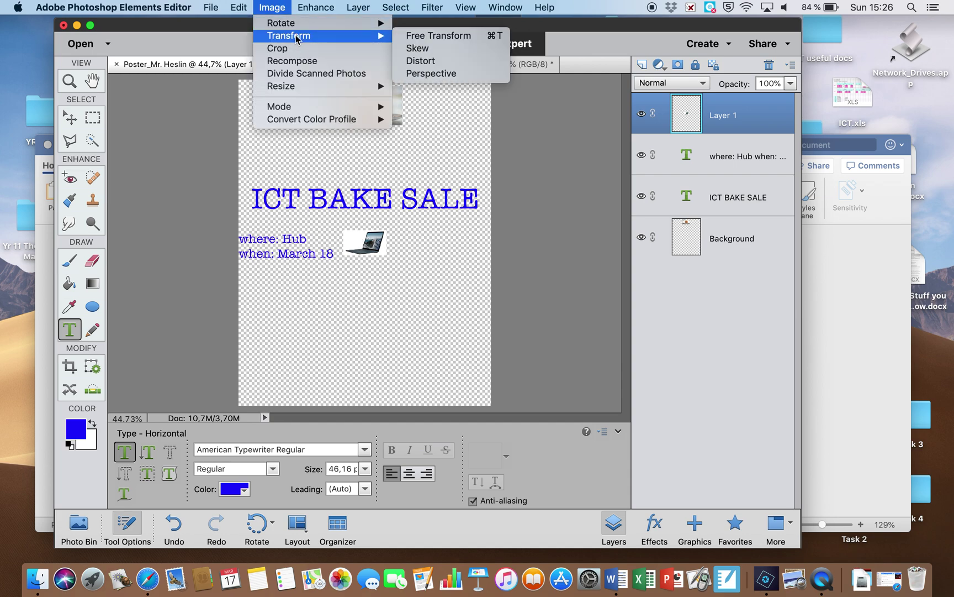
pyautogui.click(420, 39)
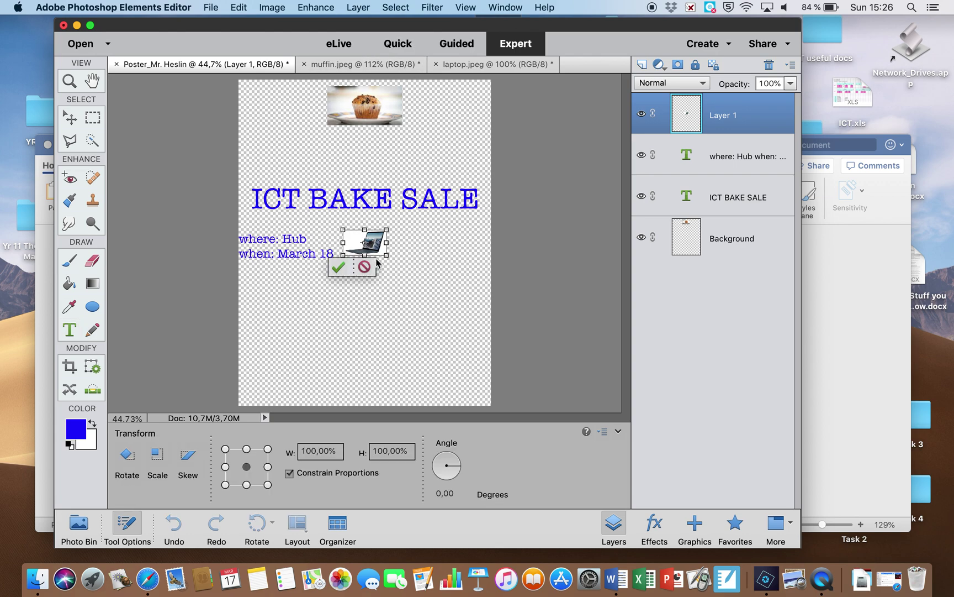
pyautogui.moveTo(371, 251); pyautogui.dragTo(371, 329)
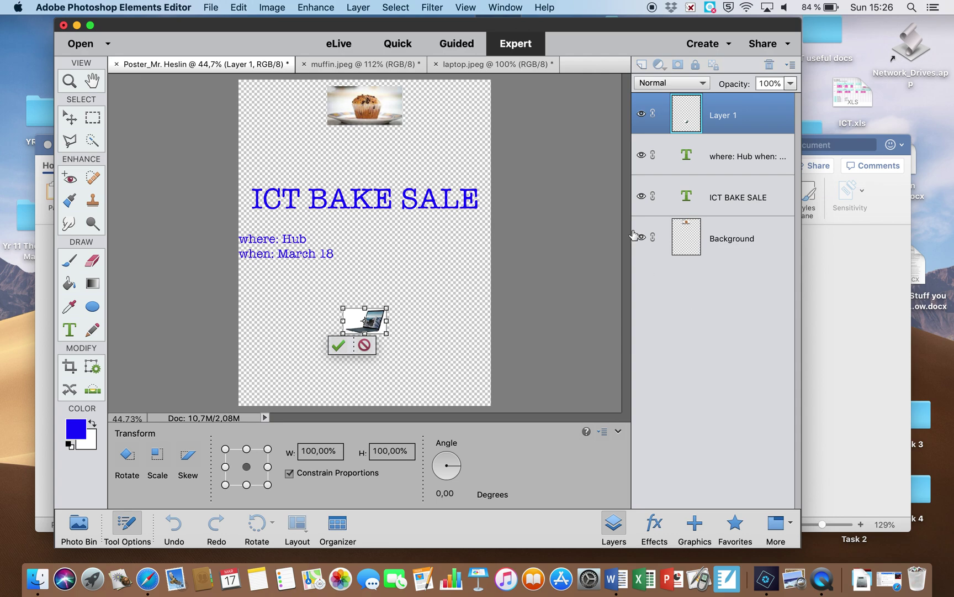
# - Switch to QuickTime Player and quit it so the current screen recording can be kept
pyautogui.click(134, 11)
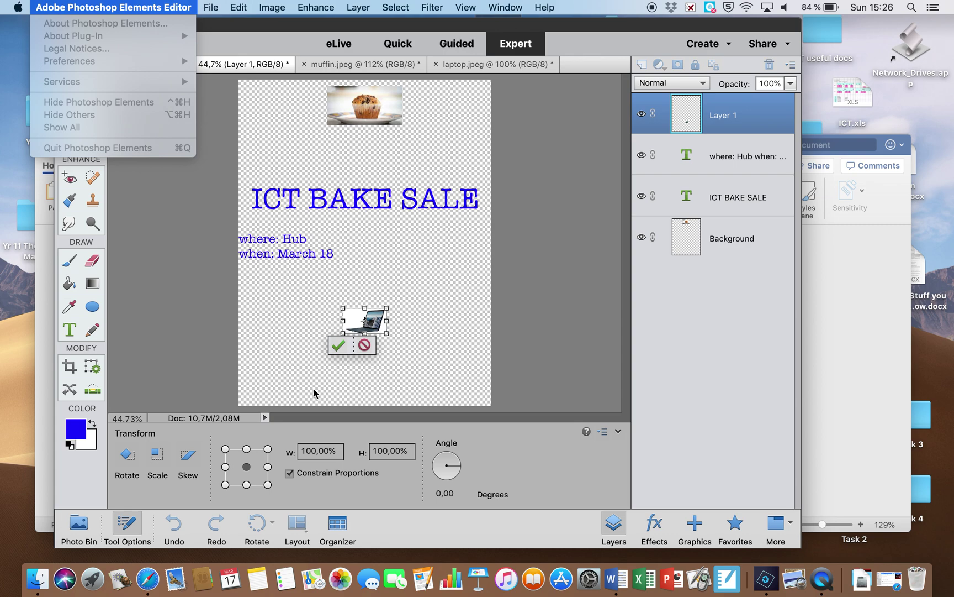
pyautogui.click(819, 579)
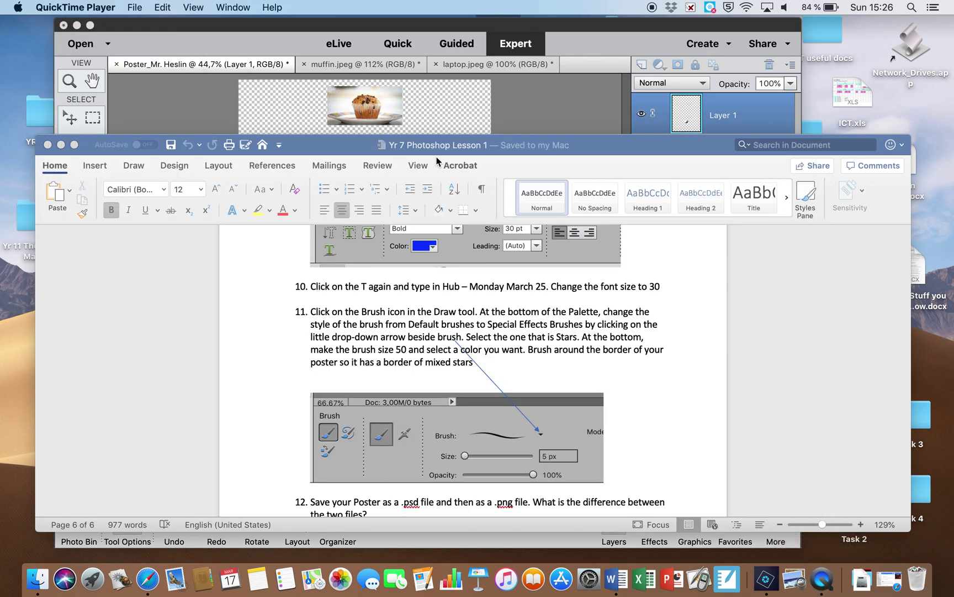
pyautogui.click(132, 8)
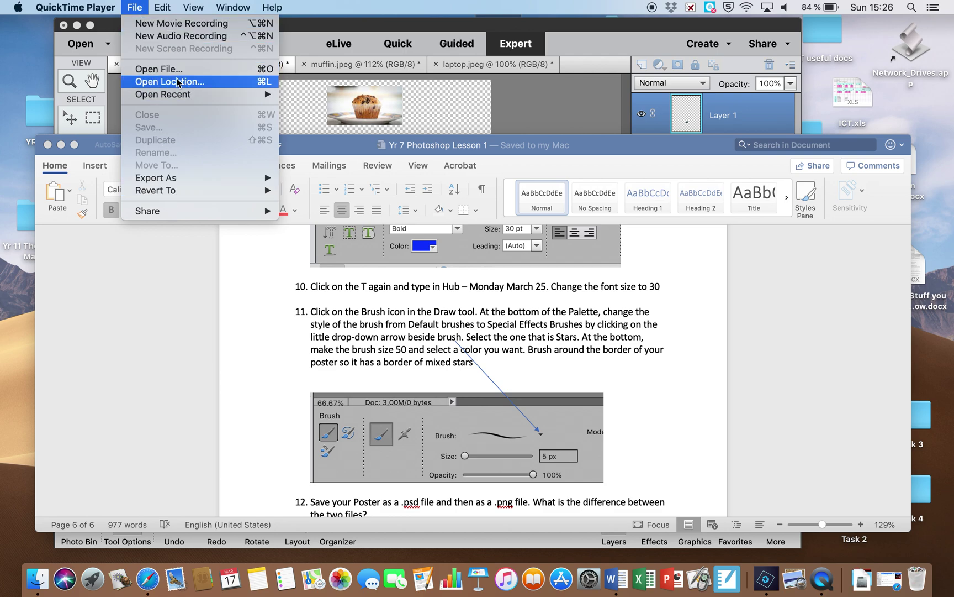
pyautogui.moveTo(165, 9)
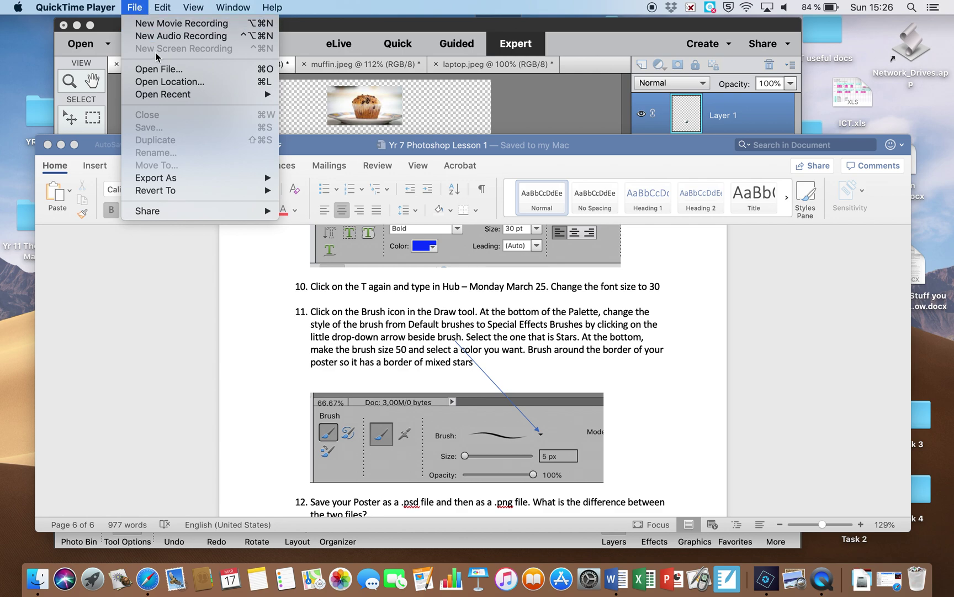
pyautogui.moveTo(104, 11)
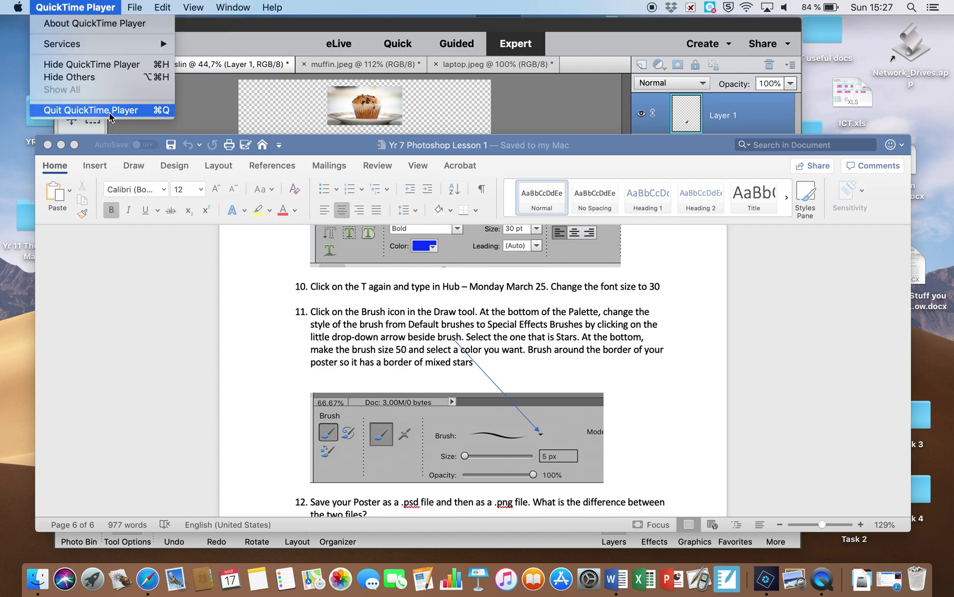
pyautogui.click(109, 111)
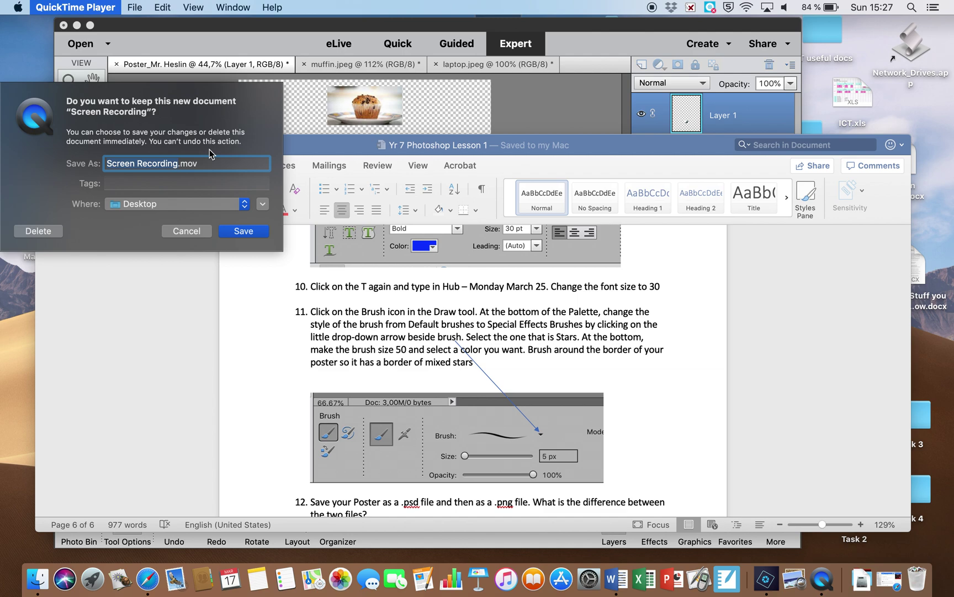
# - Name the screen recording file "Yr 7 photoshop poster prt1" with the Desktop as its save location
pyautogui.write('Yr ')
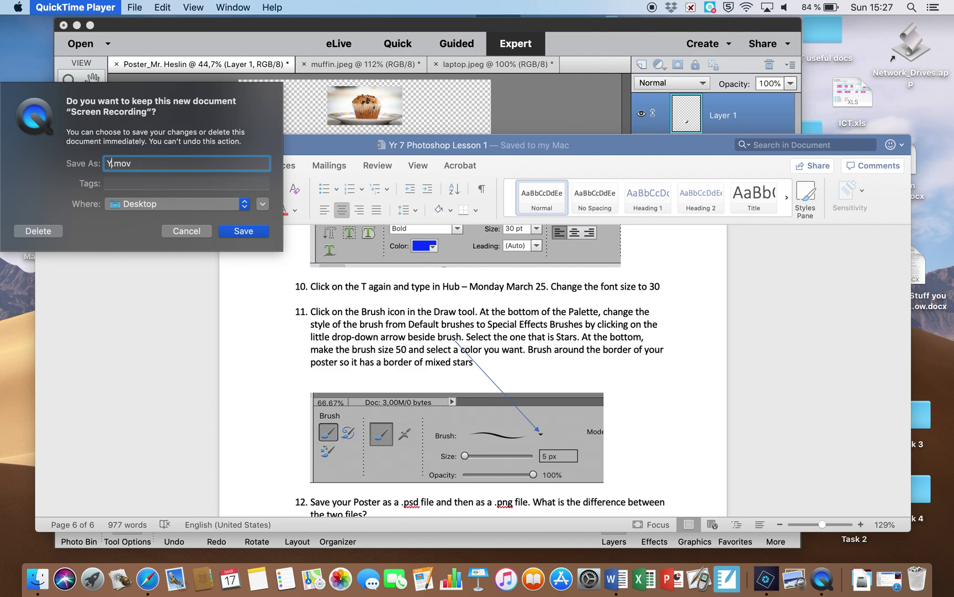
pyautogui.write('7 photoshop ps')
pyautogui.press('BackSpace')
pyautogui.write('o')
pyautogui.write('ster pr')
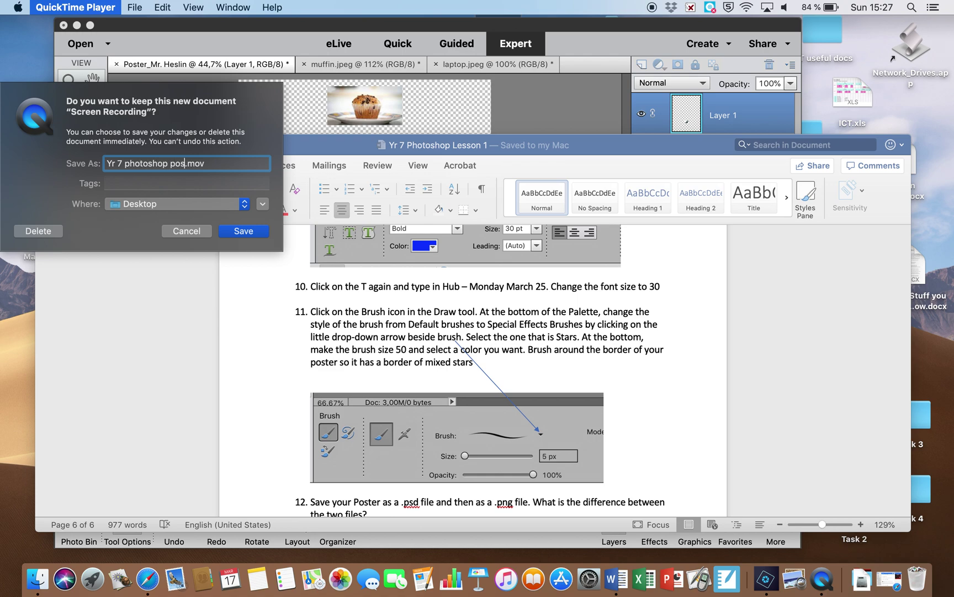
pyautogui.write('t1')
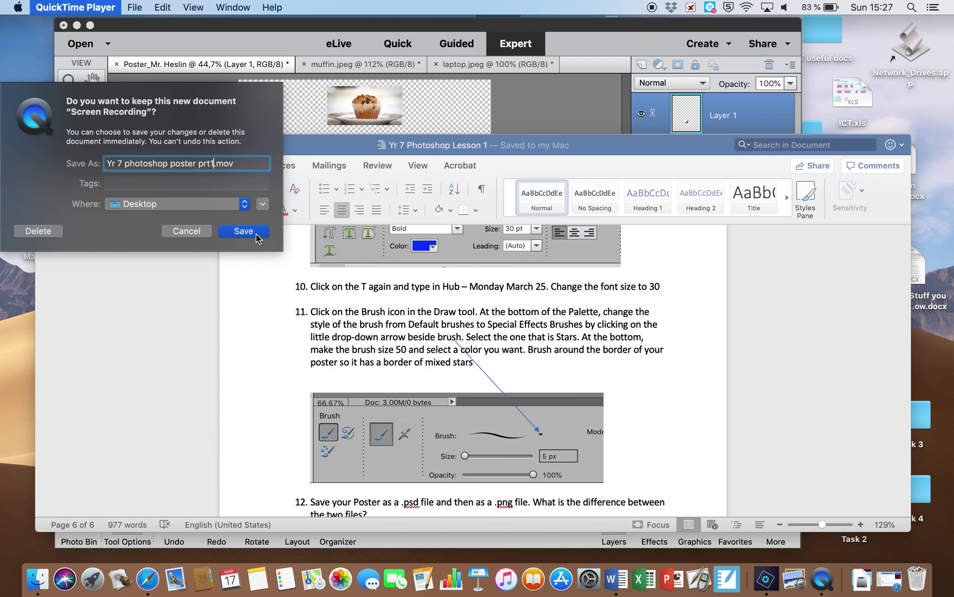